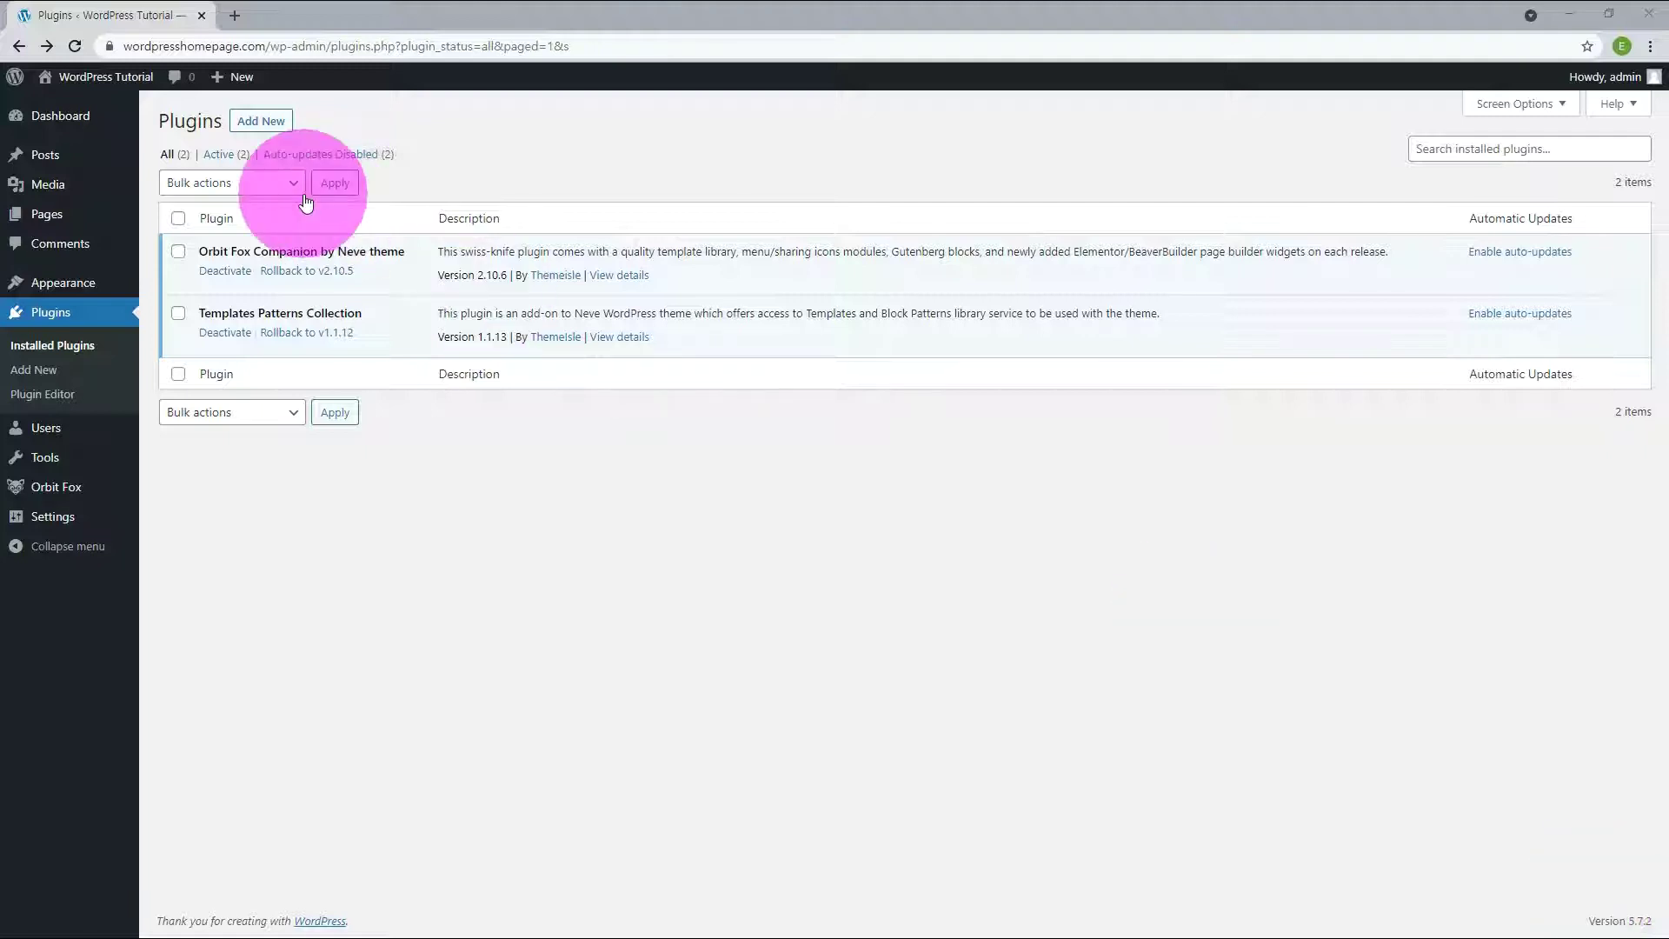
Step: Find the Elementor Website Builder plugin by searching for "Elementor", and install and activate it
left_click(270, 123)
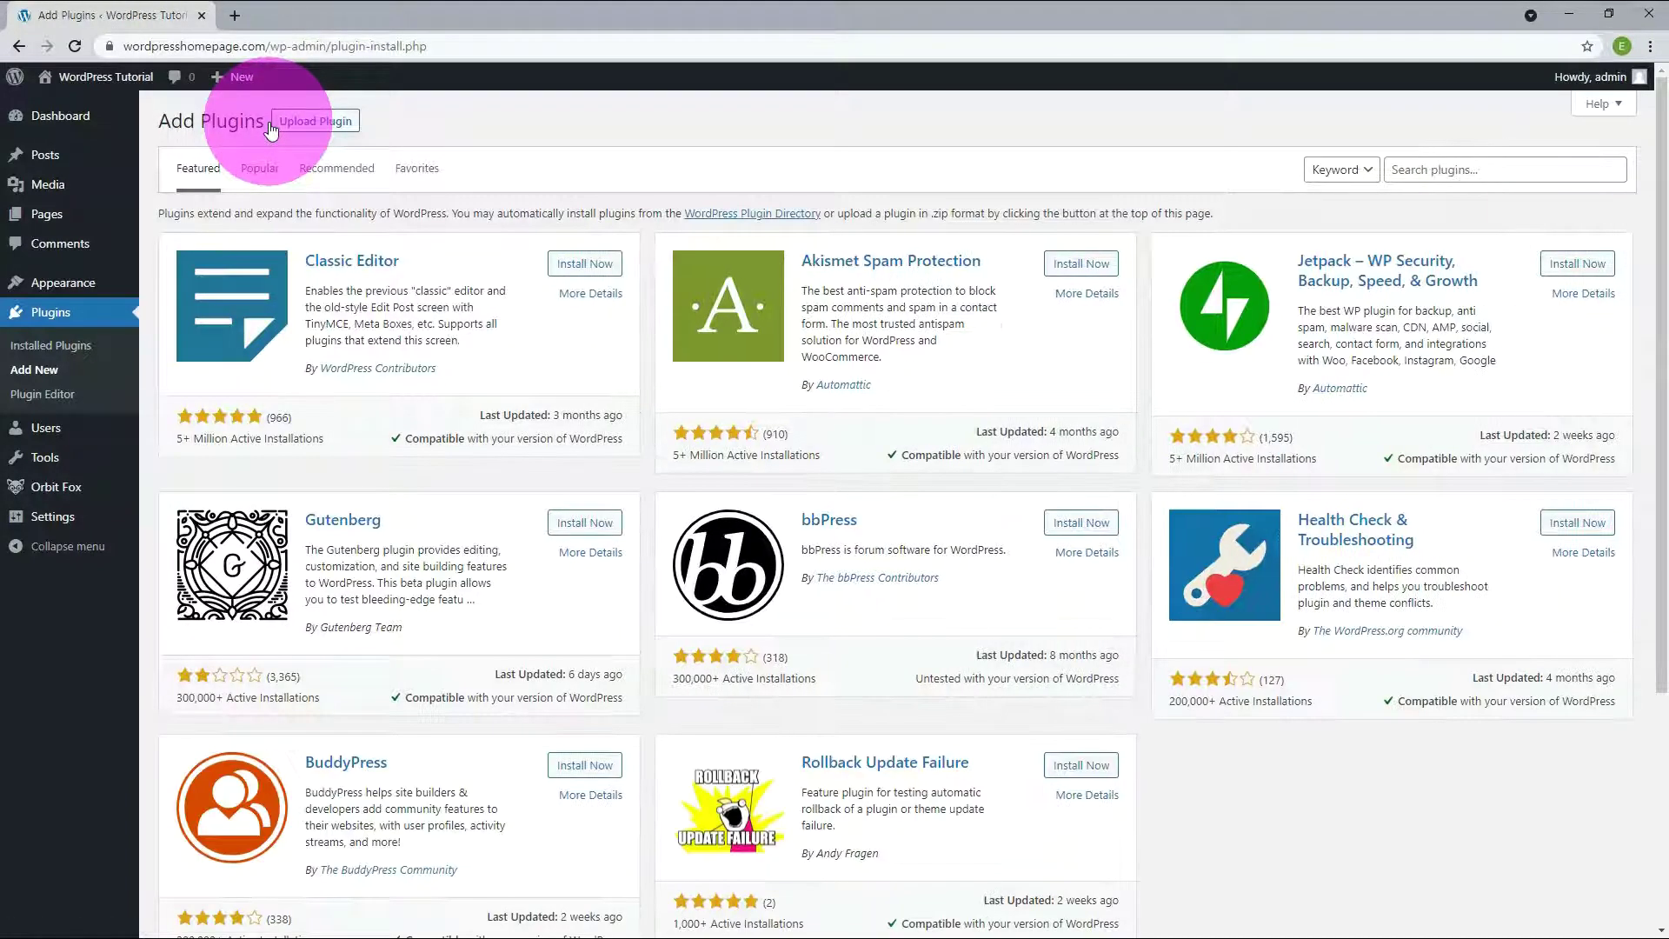
left_click(1434, 173)
type("Elementor")
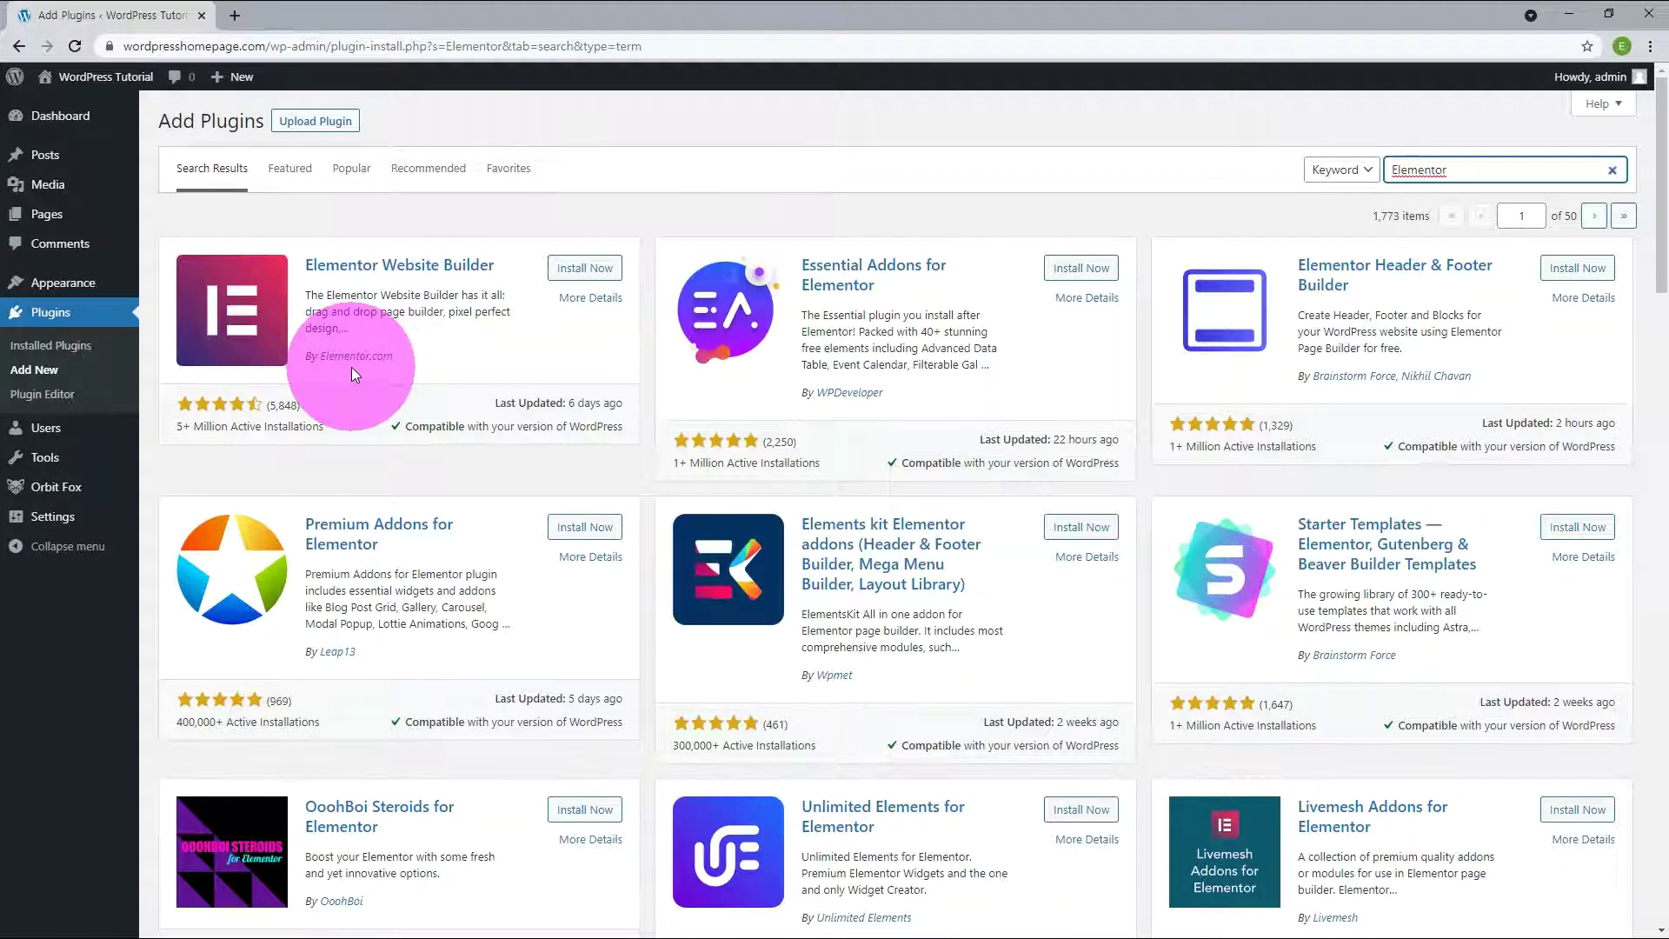
left_click(588, 273)
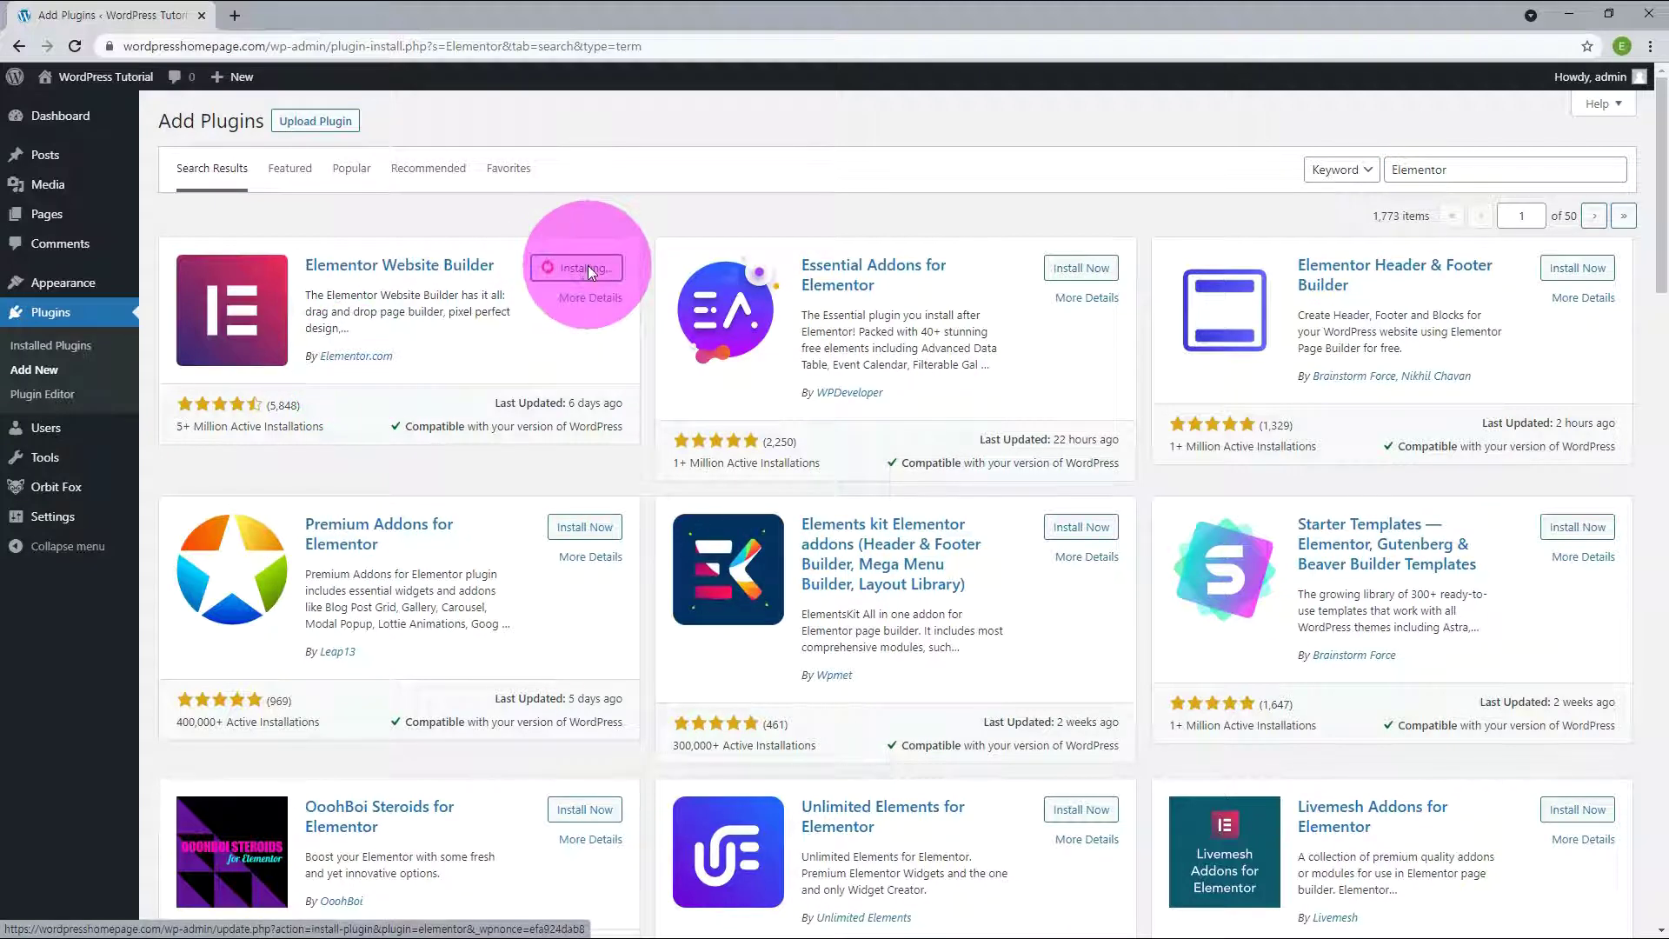
left_click(589, 270)
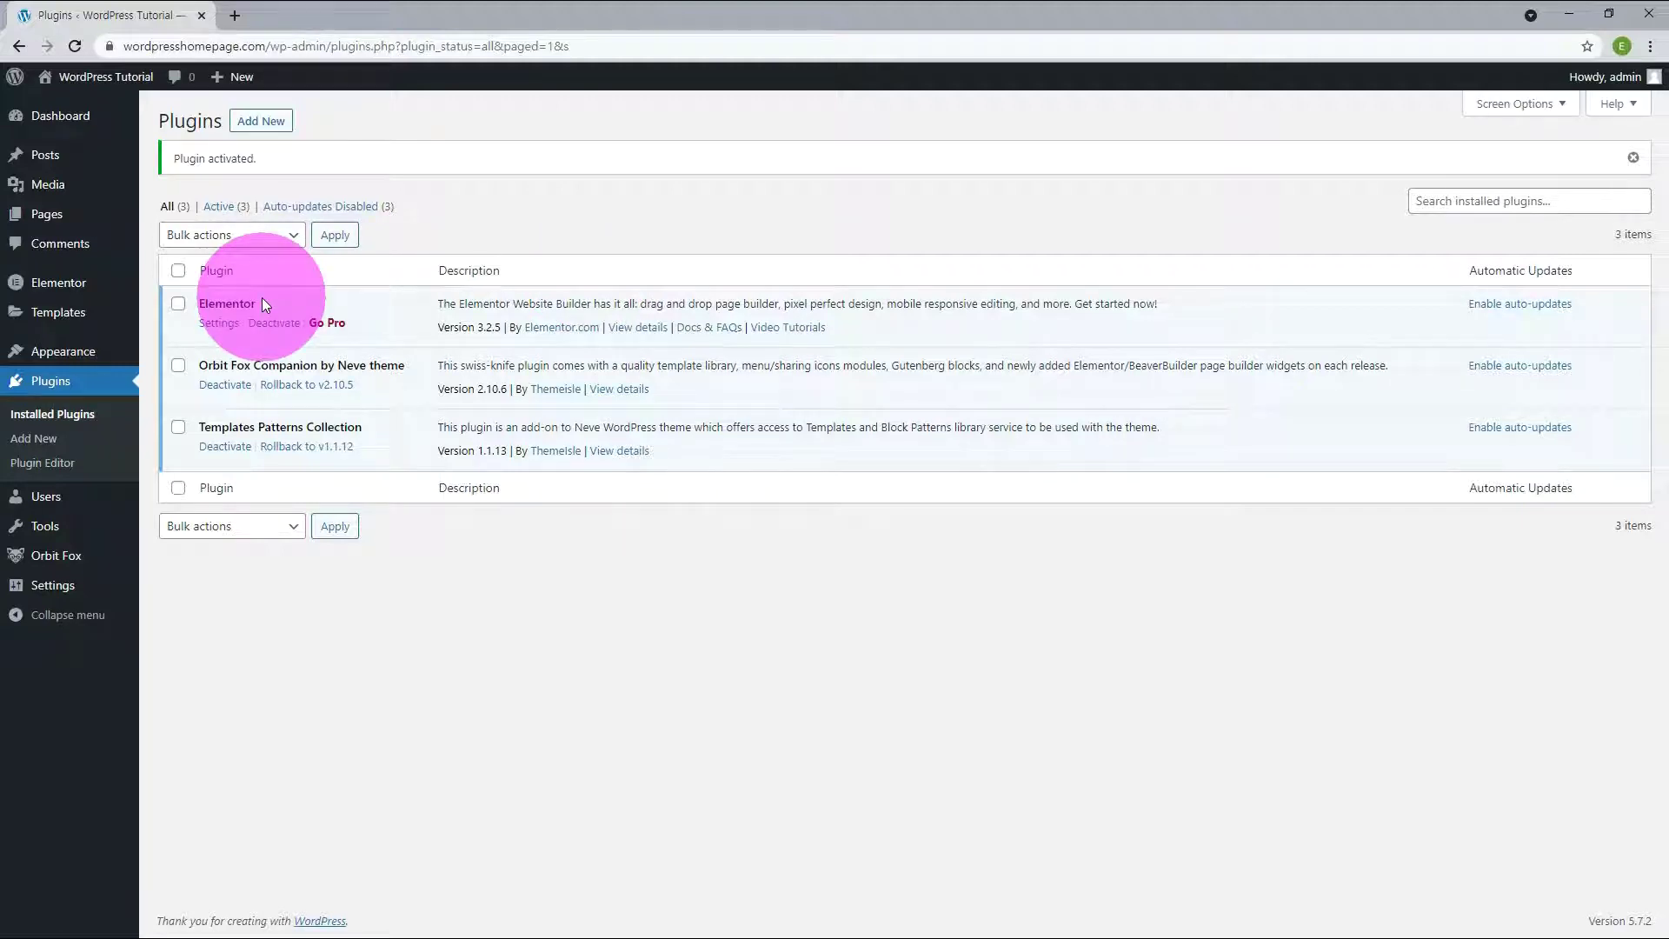
Step: Find Premium Addons for Elementor by searching for "premium addons", and install and activate the plugin
left_click(270, 128)
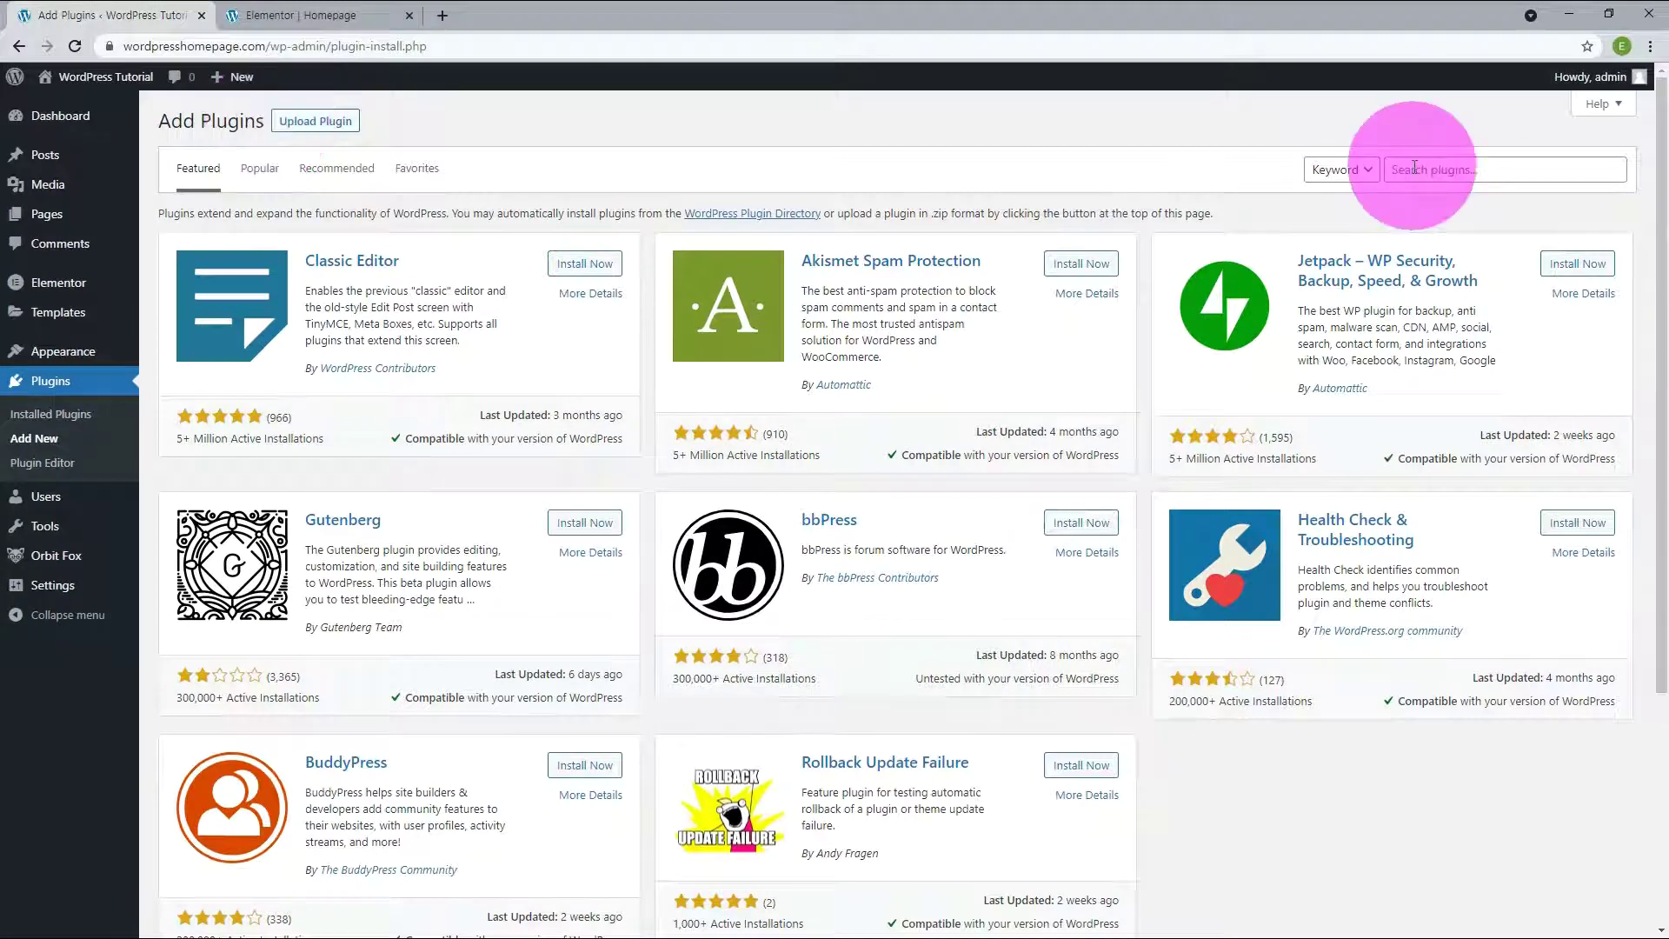
left_click(1415, 168)
type("premium addons")
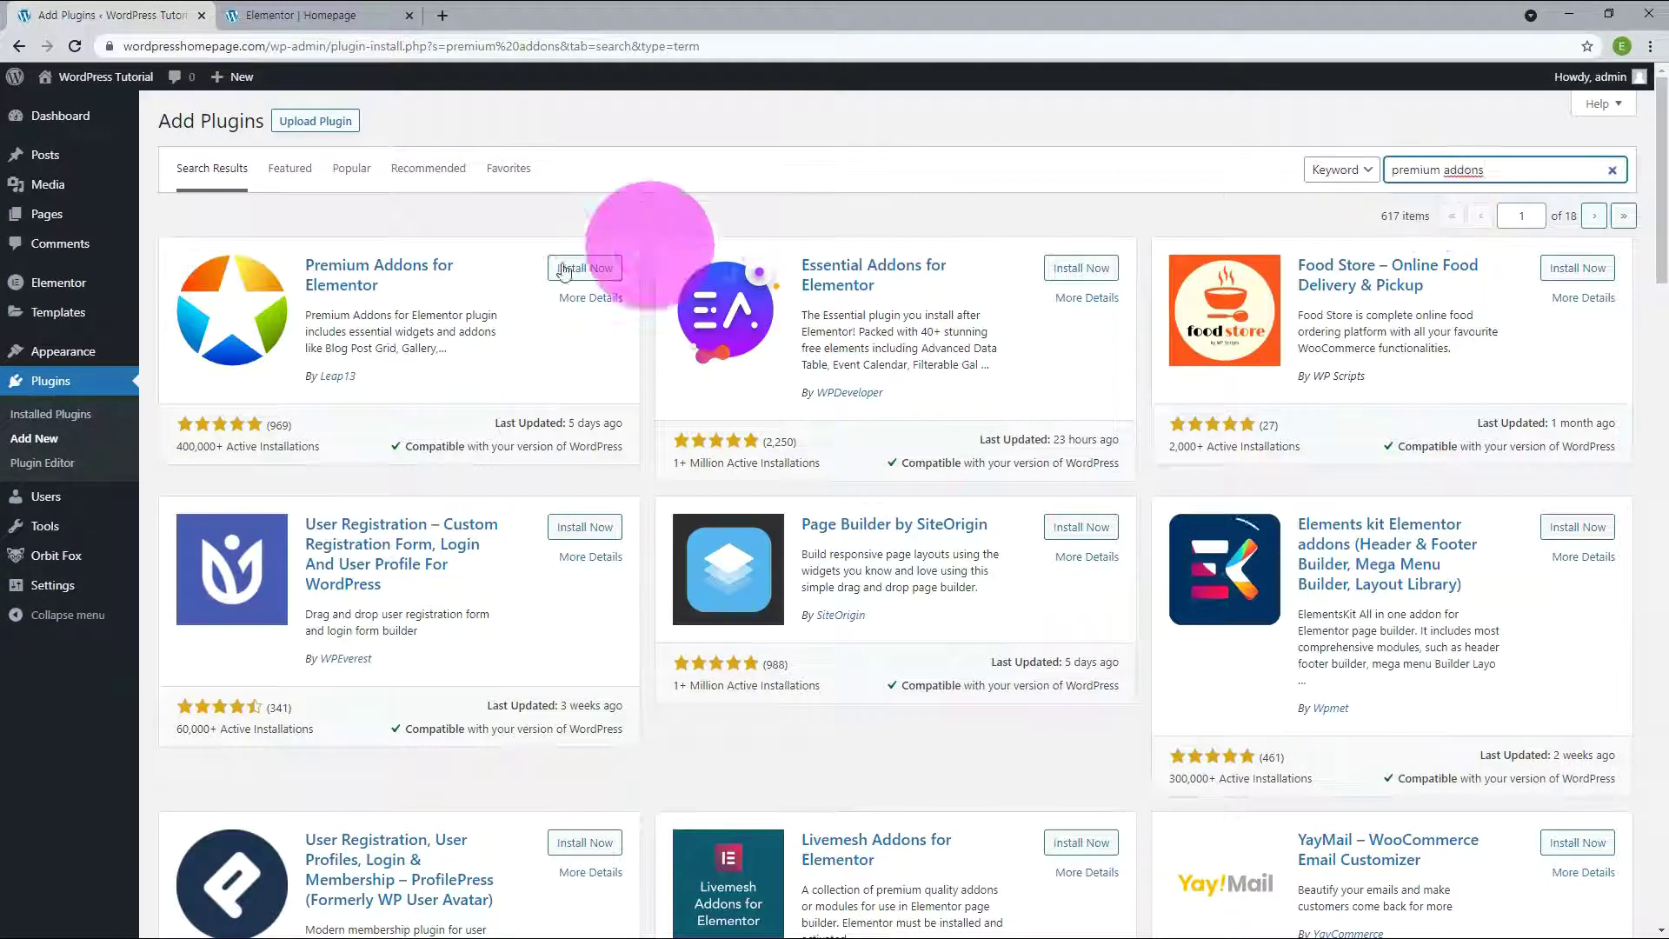
left_click(599, 274)
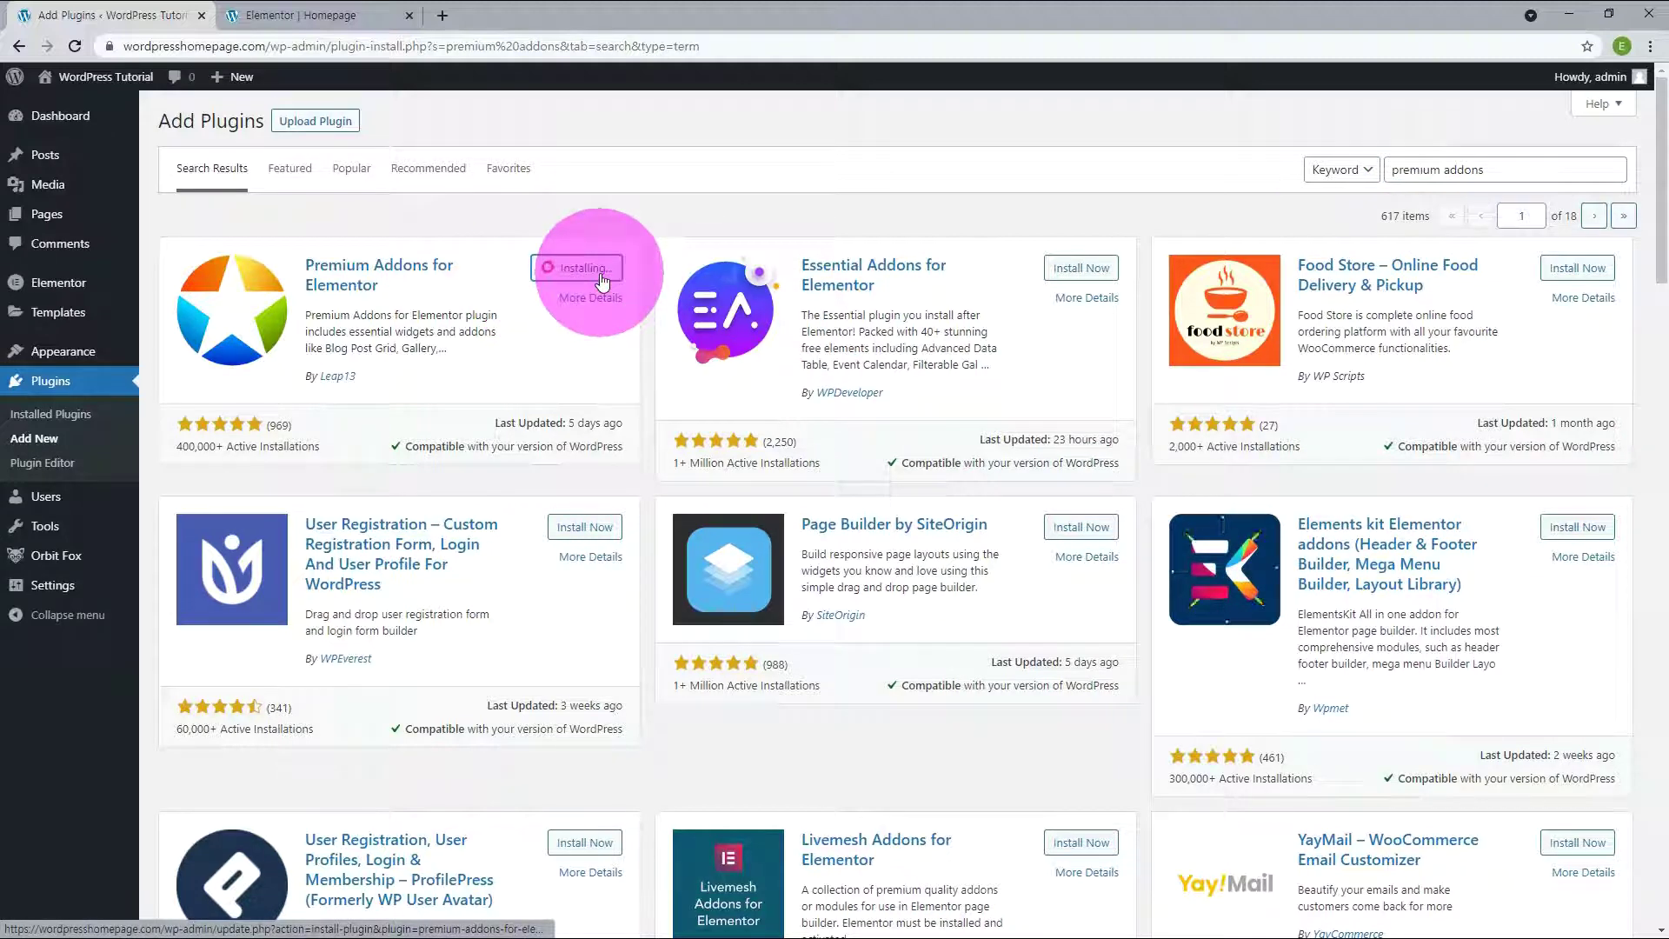
left_click(601, 275)
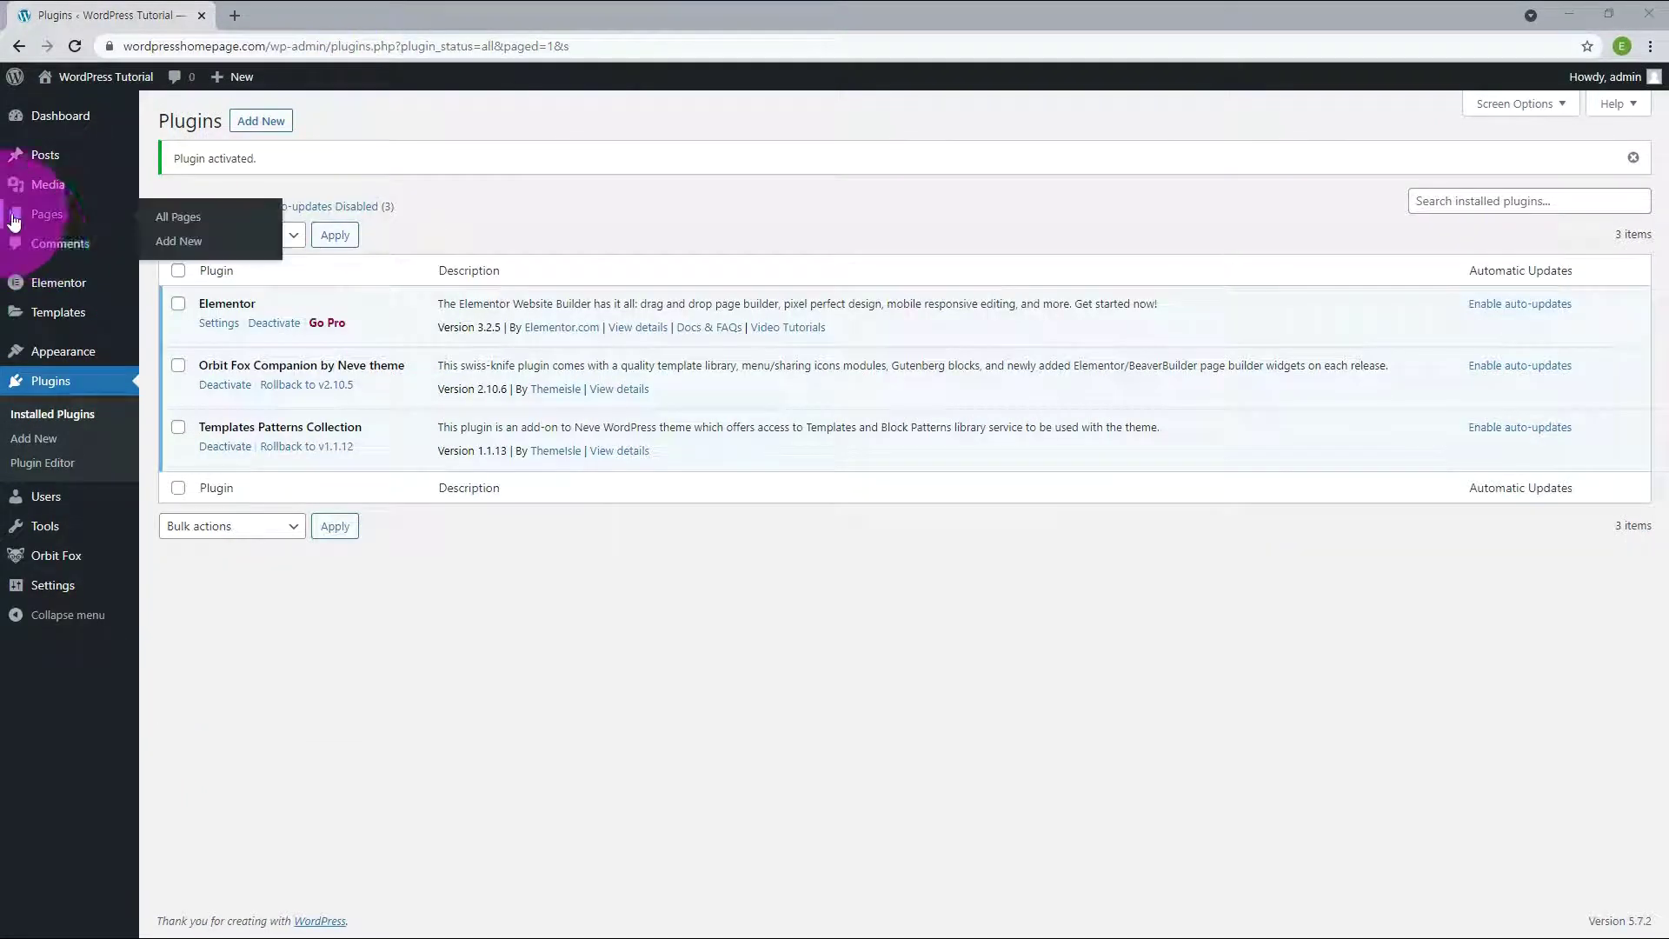
Step: Open the Homepage from the site's pages for editing with Elementor, and view the editor's main menu and widget list
left_click(39, 214)
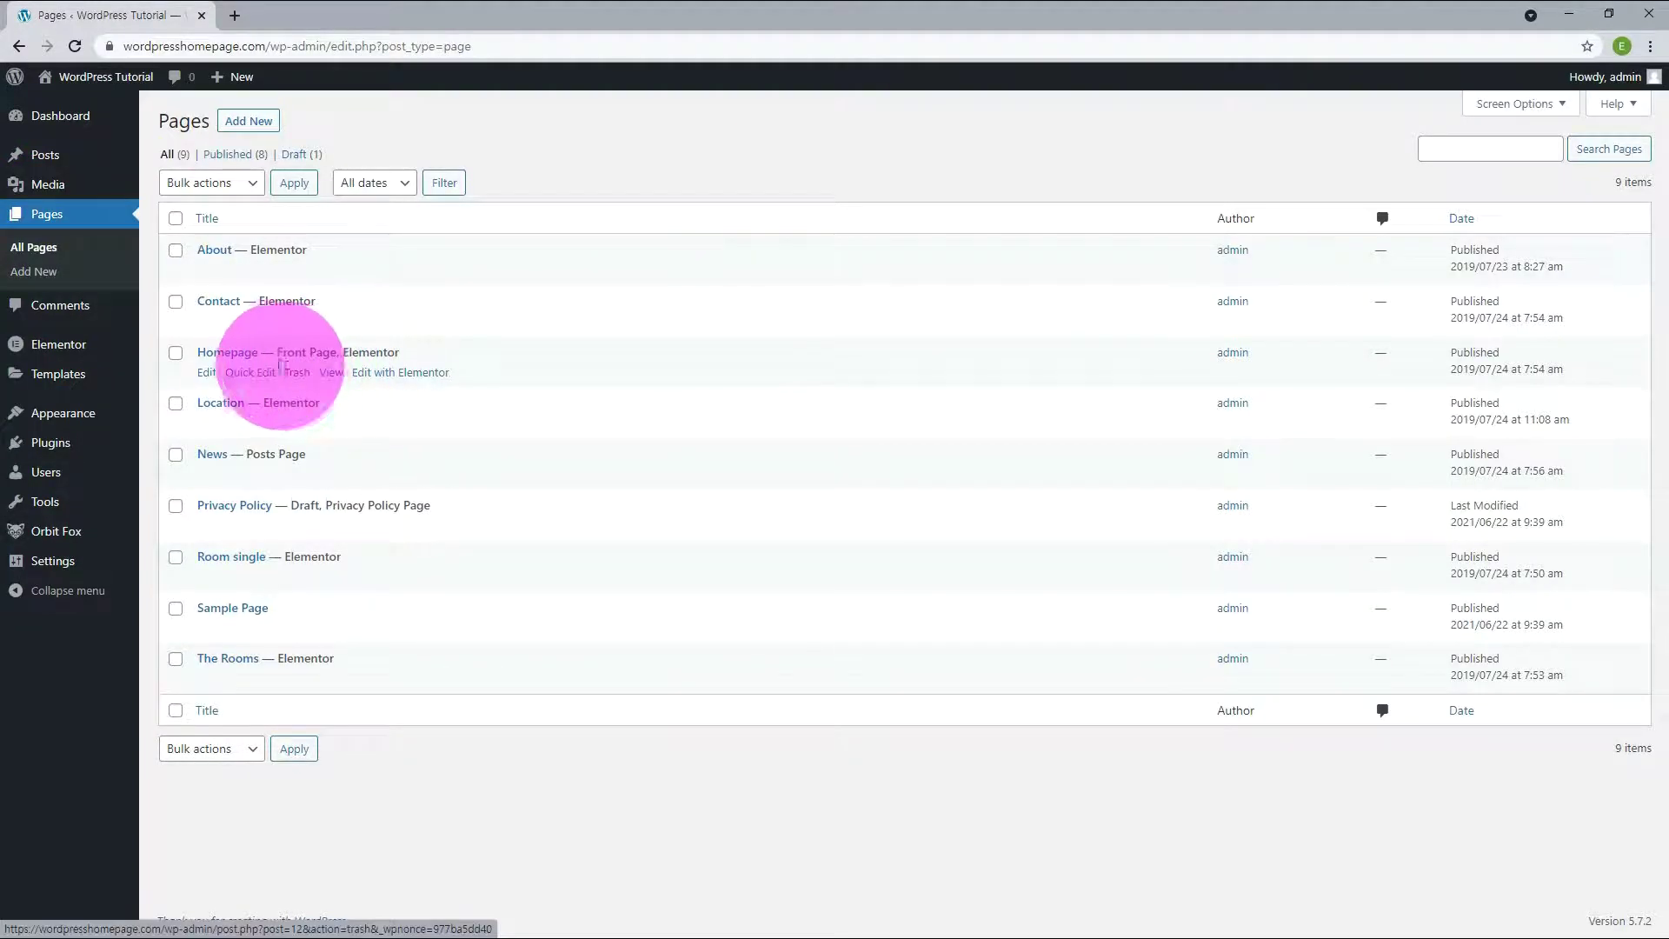
left_click(386, 380)
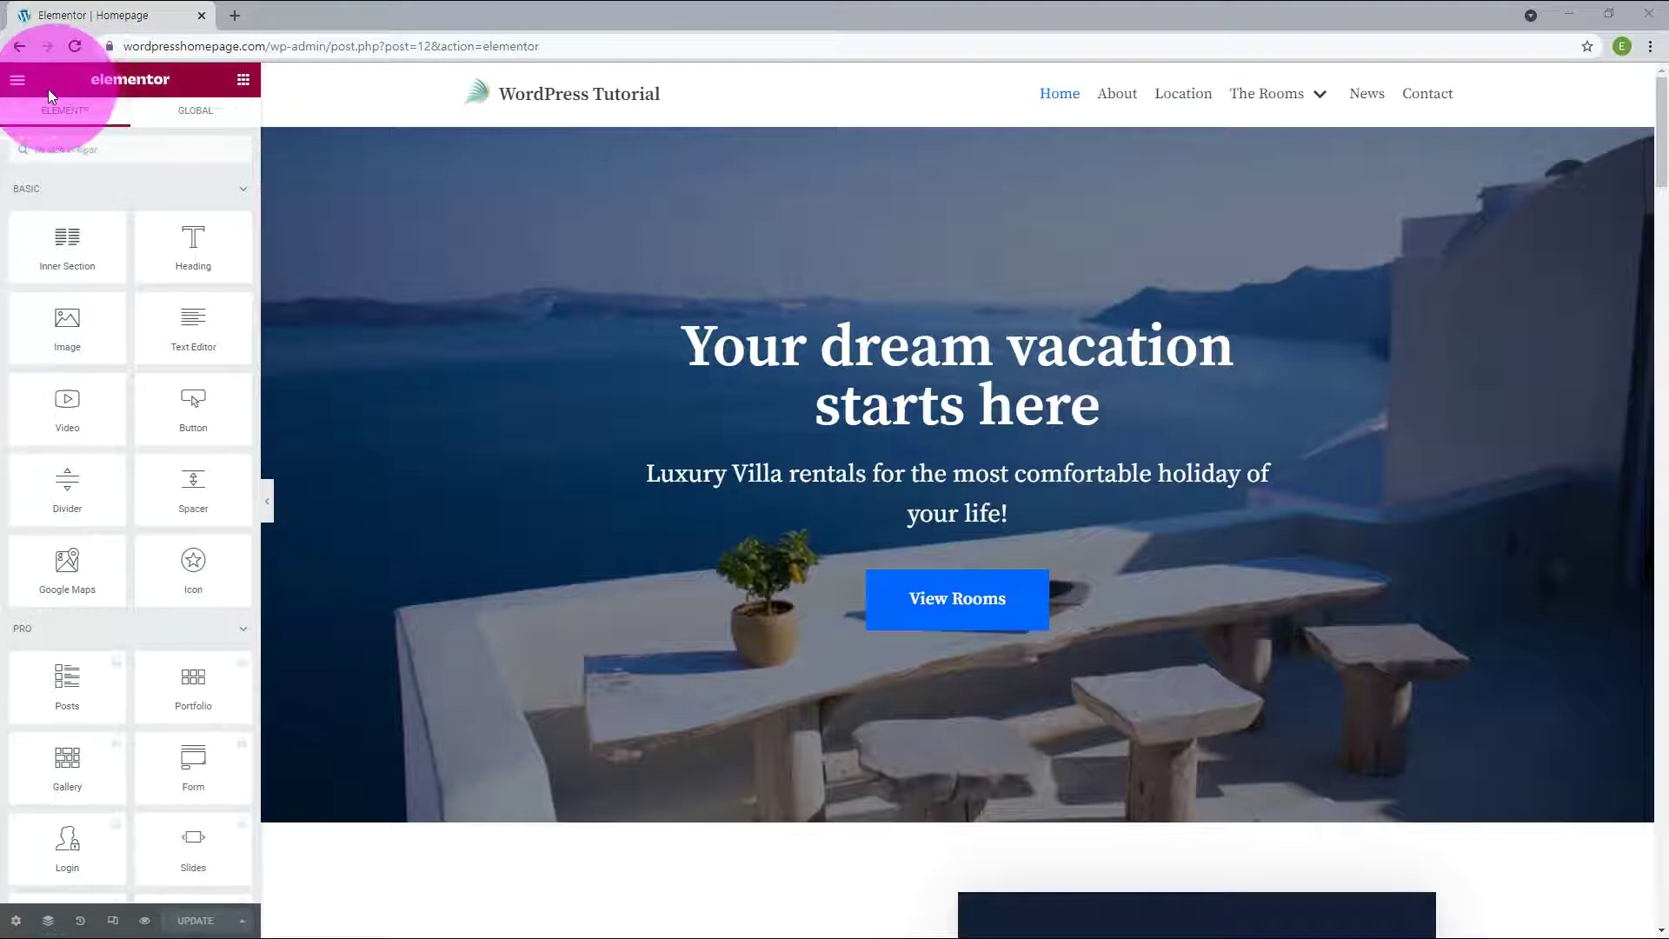
left_click(18, 82)
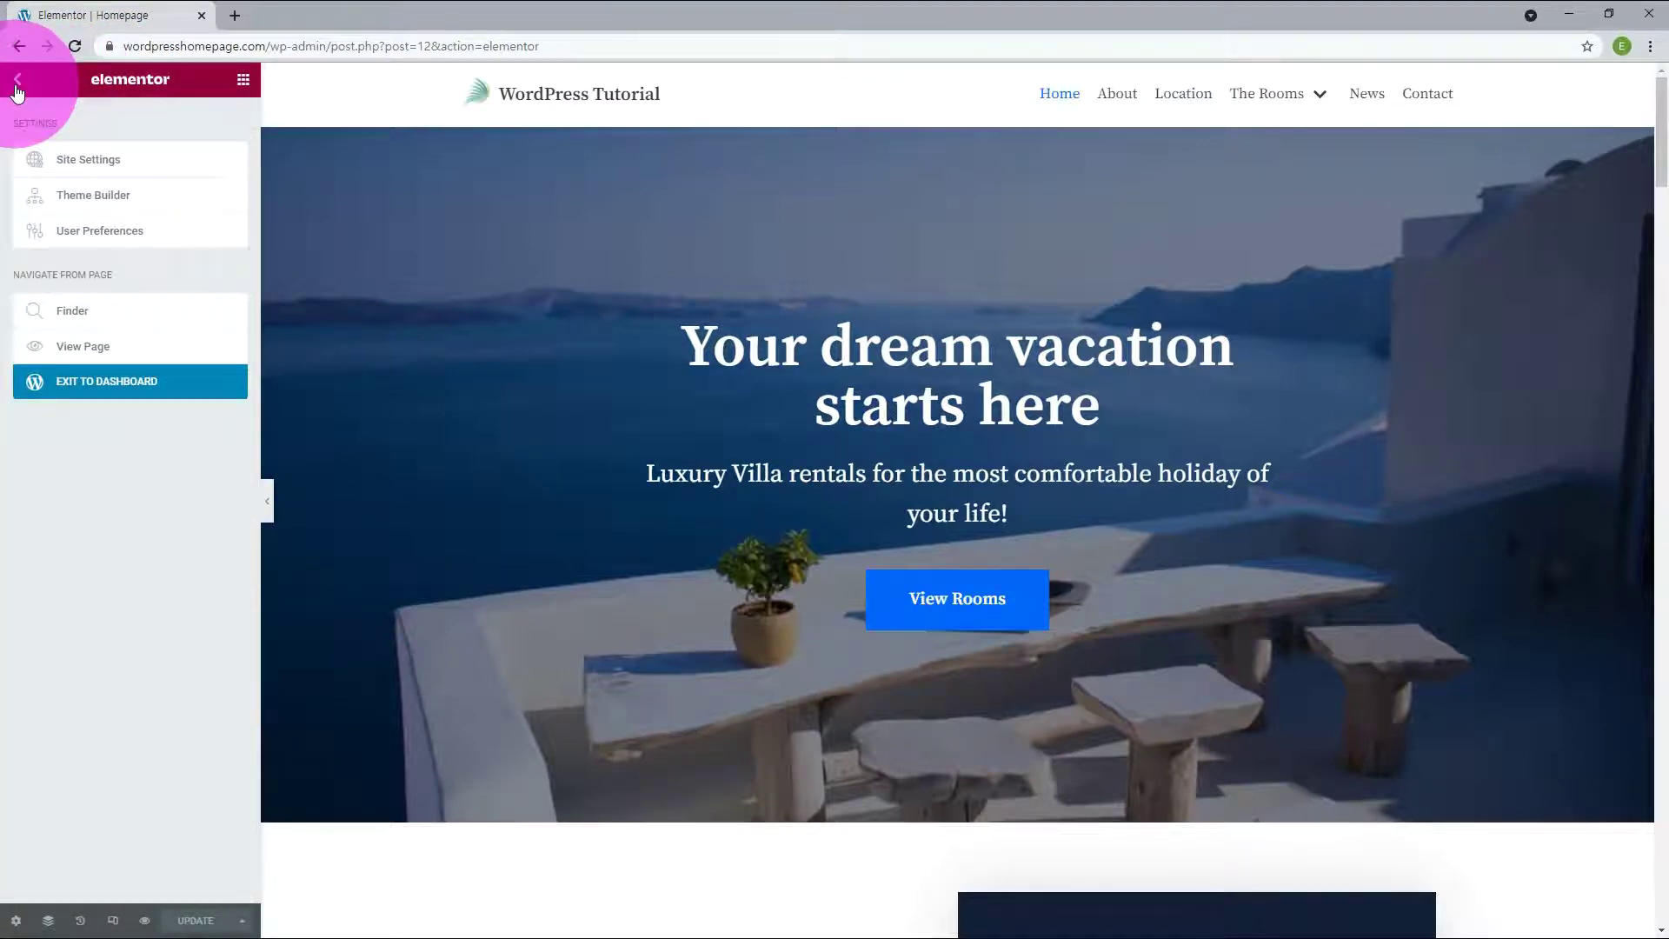
left_click(244, 81)
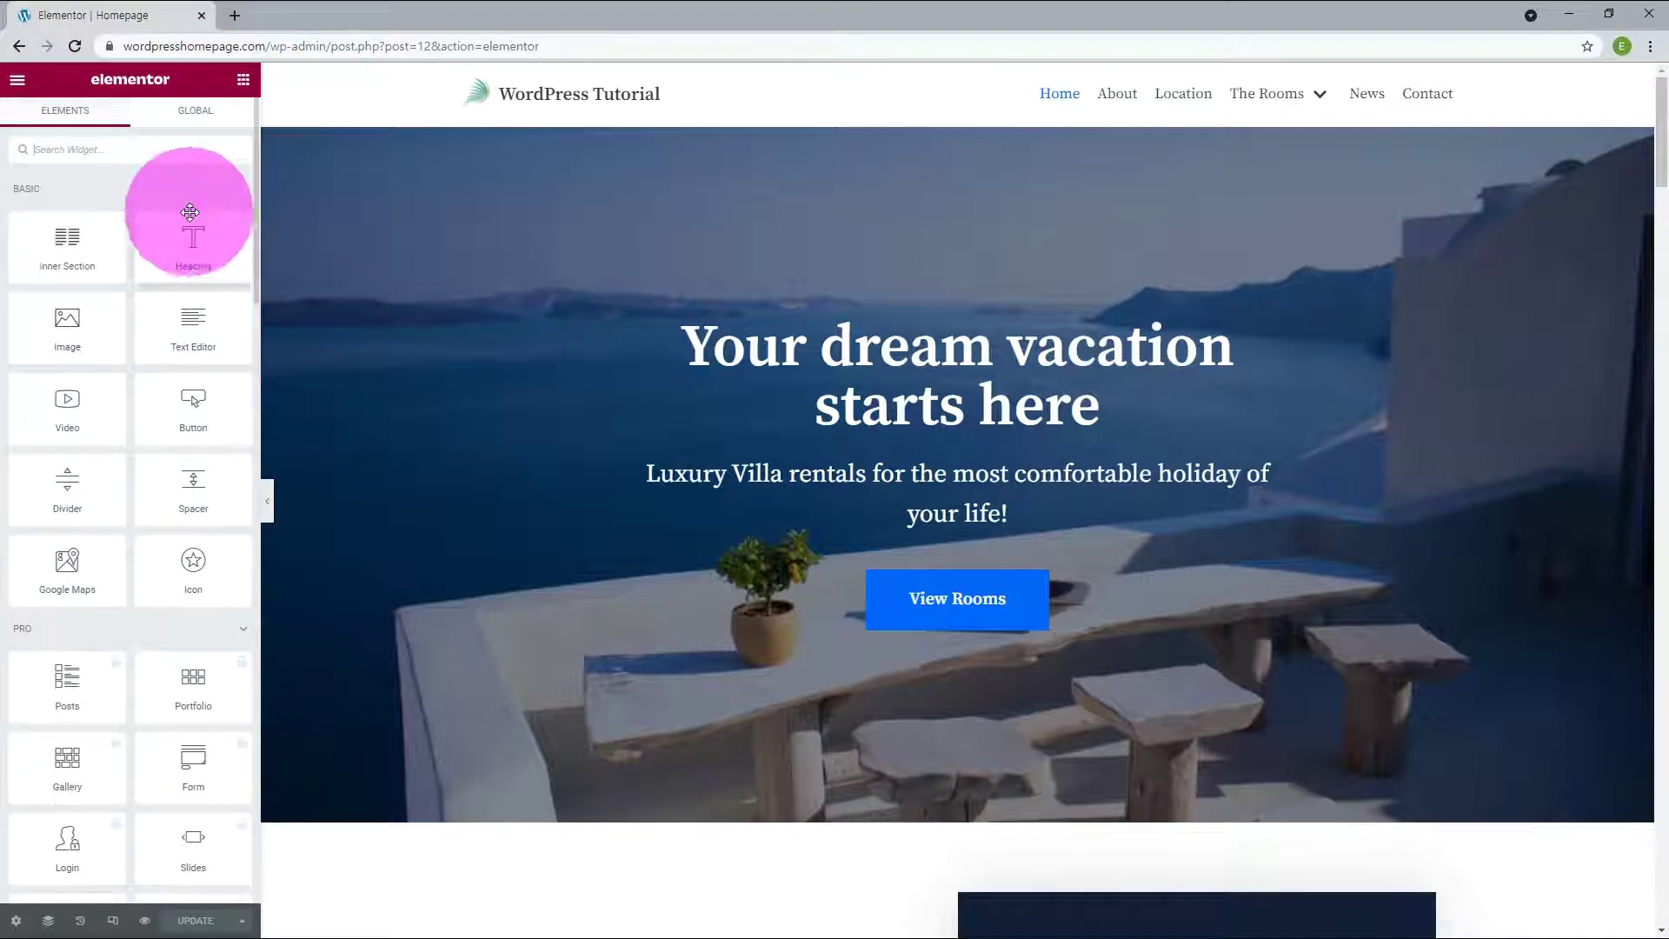
Step: View the live homepage in the same tab and in a separate tab, returning to the Elementor editor each time
left_click(18, 82)
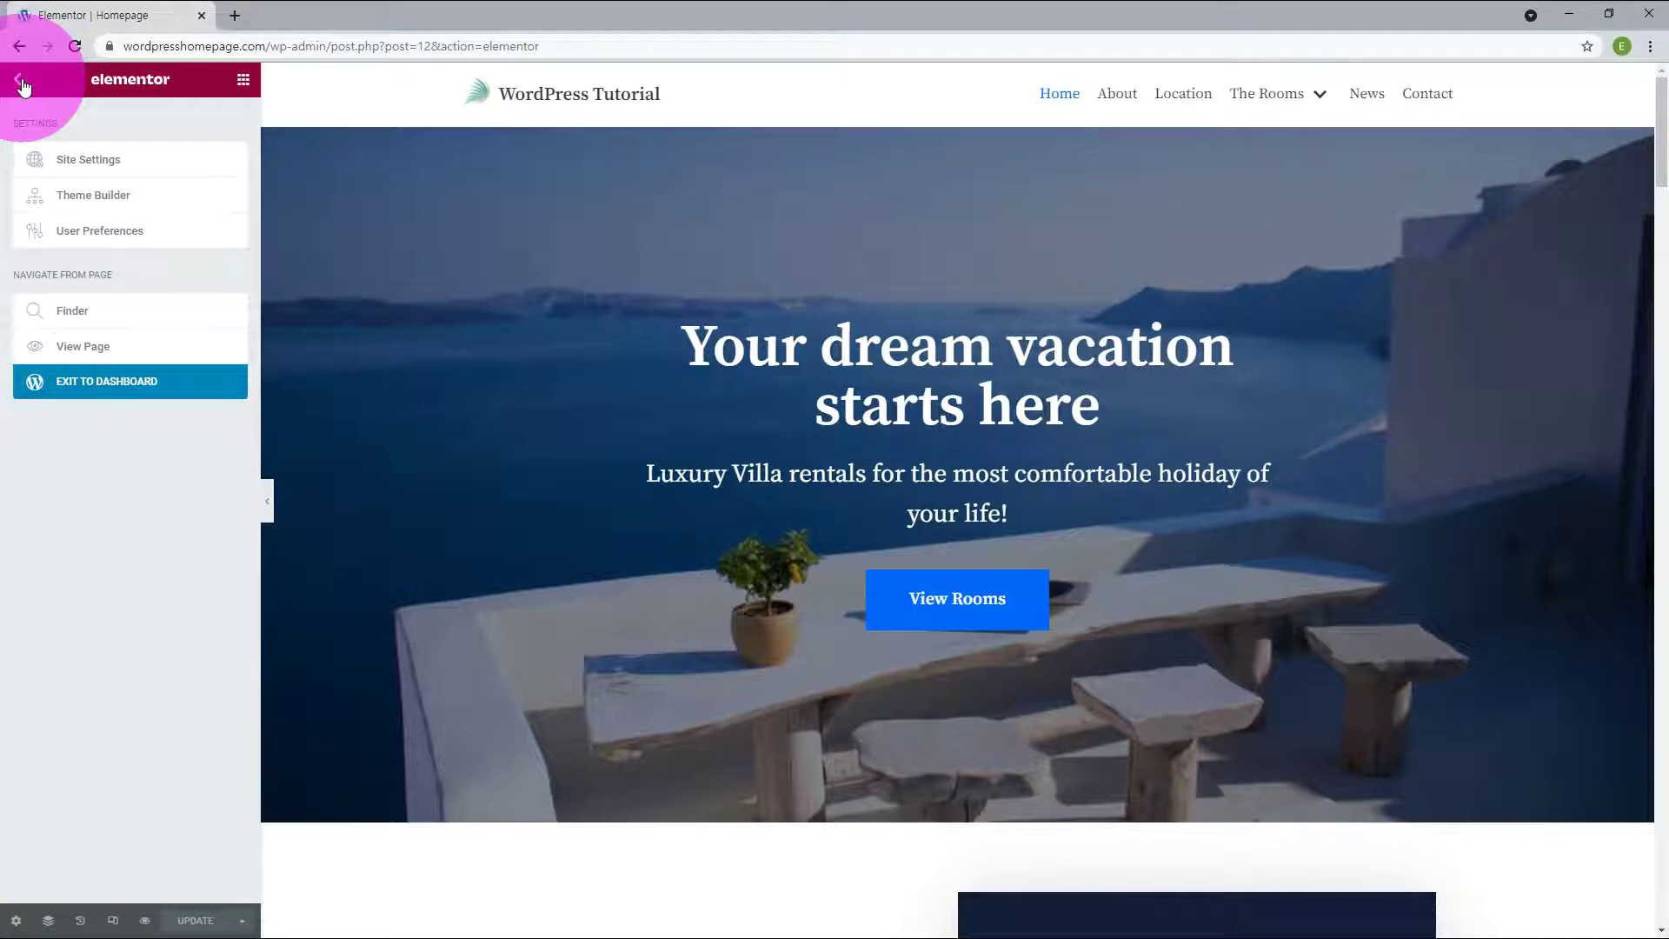
left_click(85, 348)
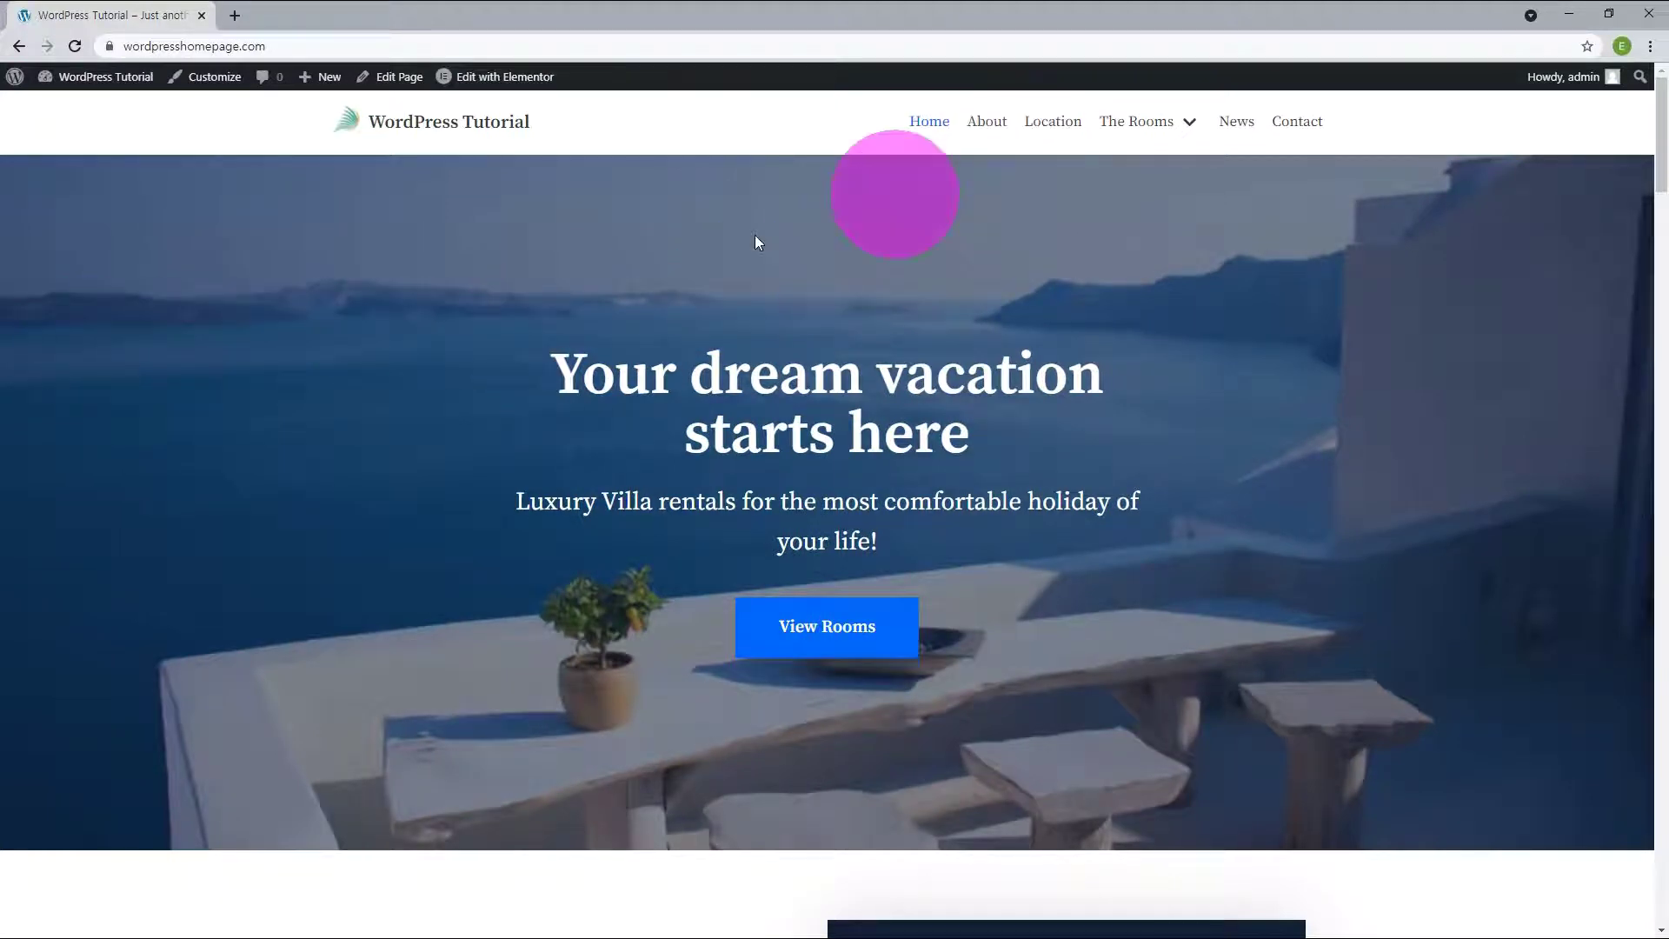
left_click(18, 46)
left_click(18, 79)
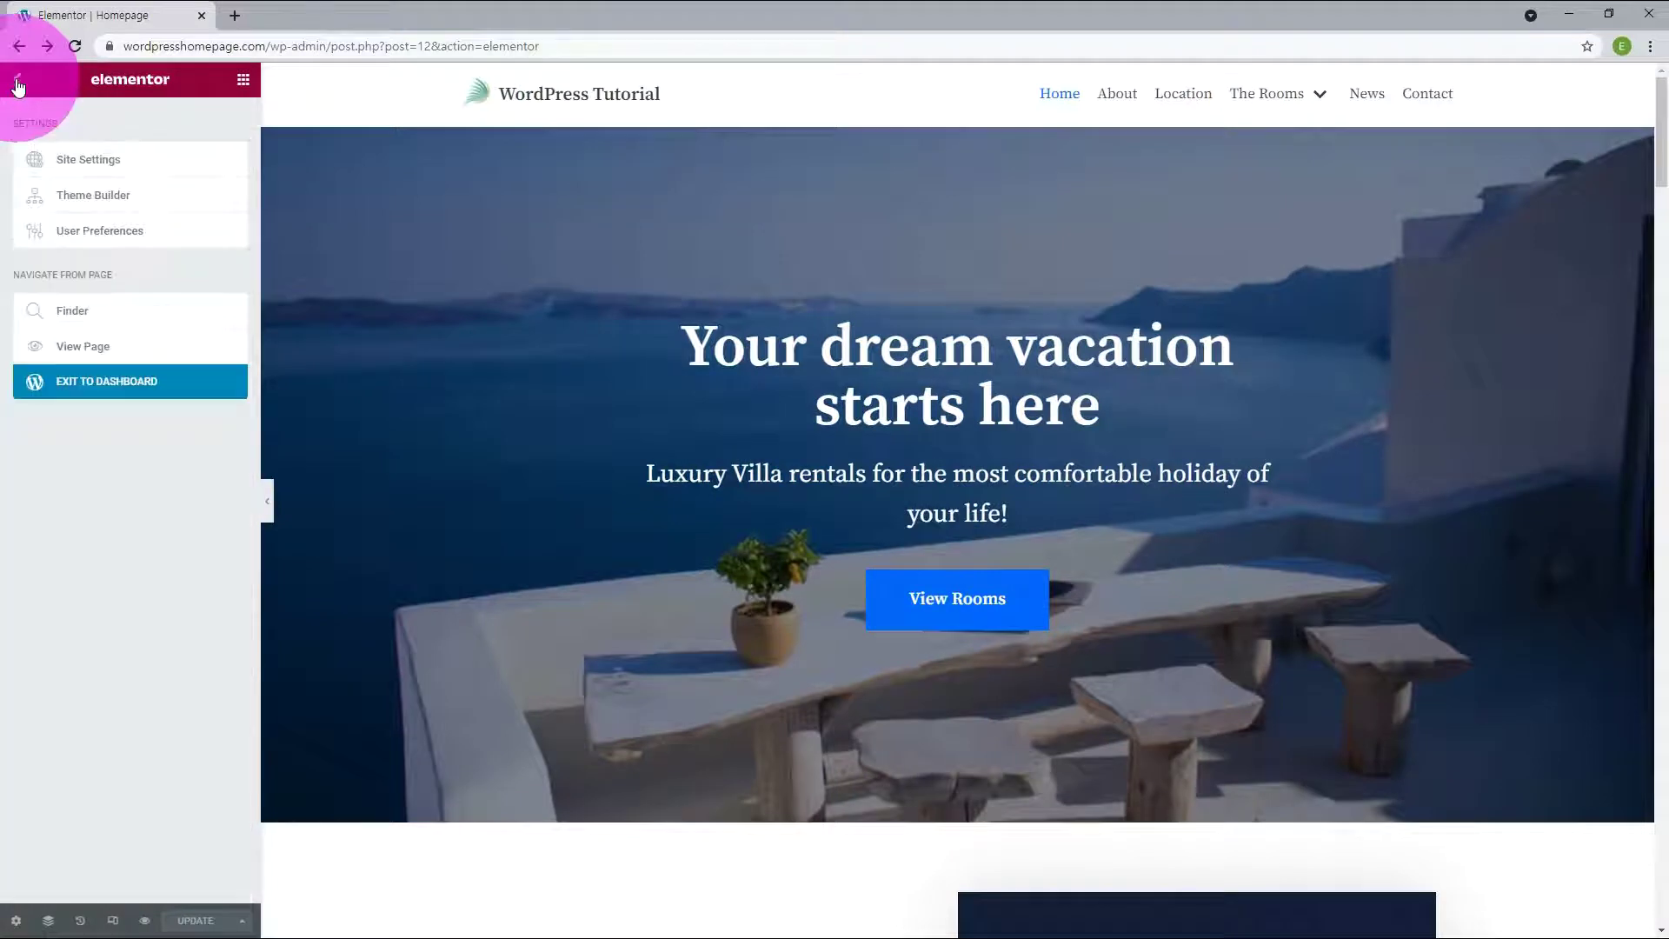
left_click(80, 347)
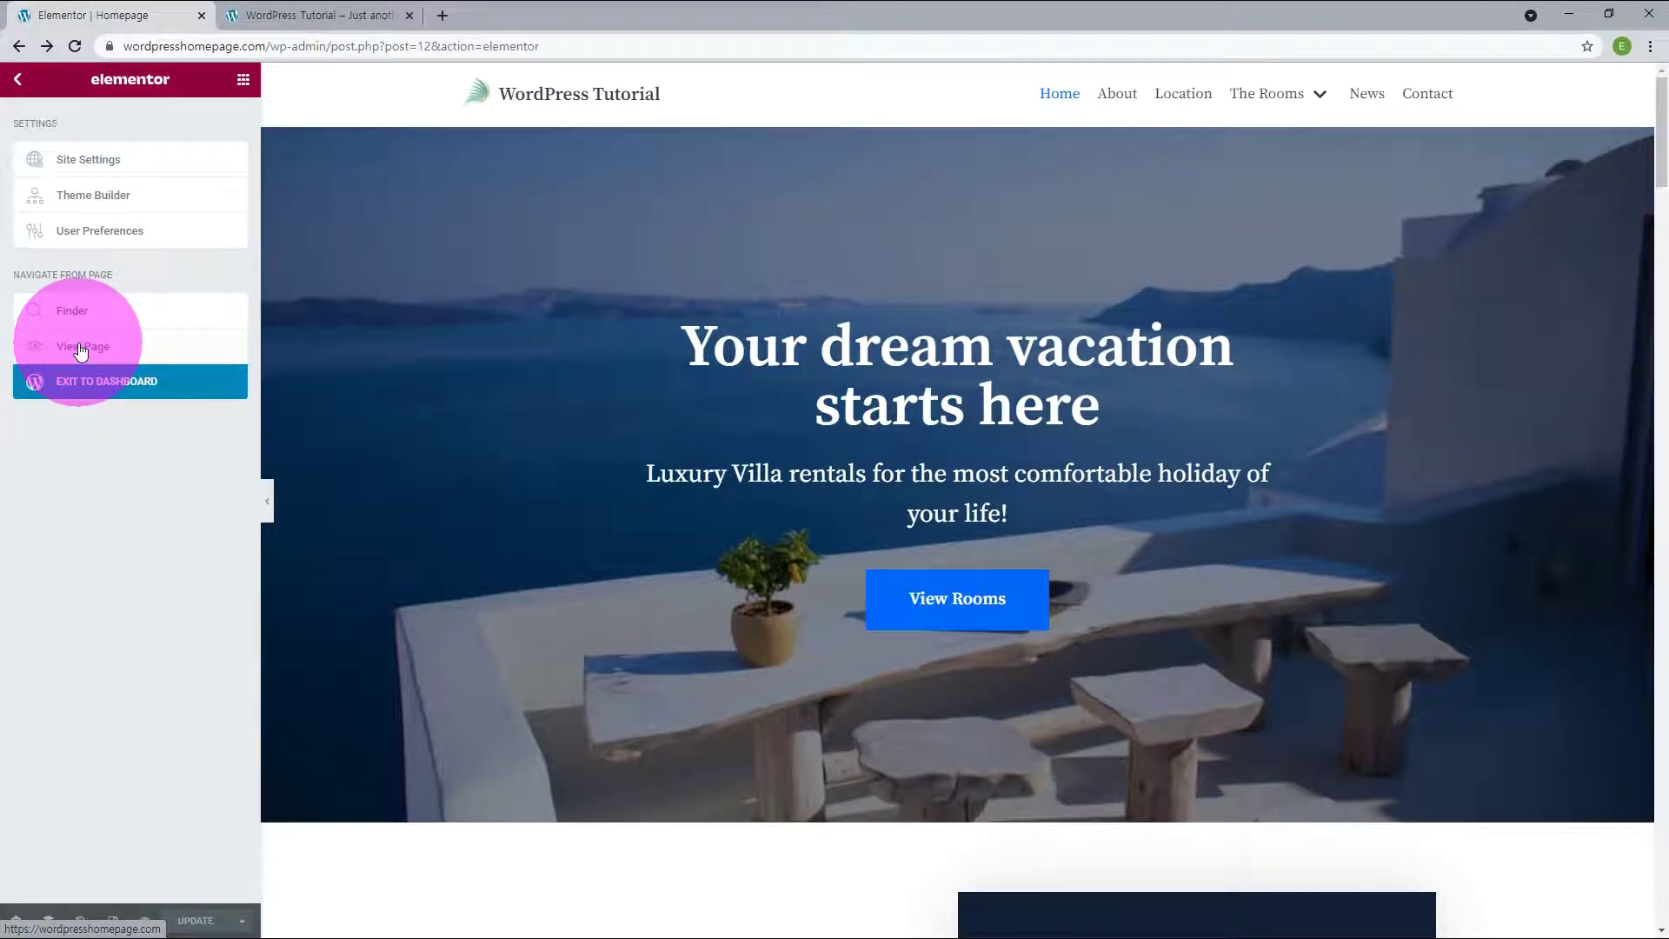
left_click(341, 21)
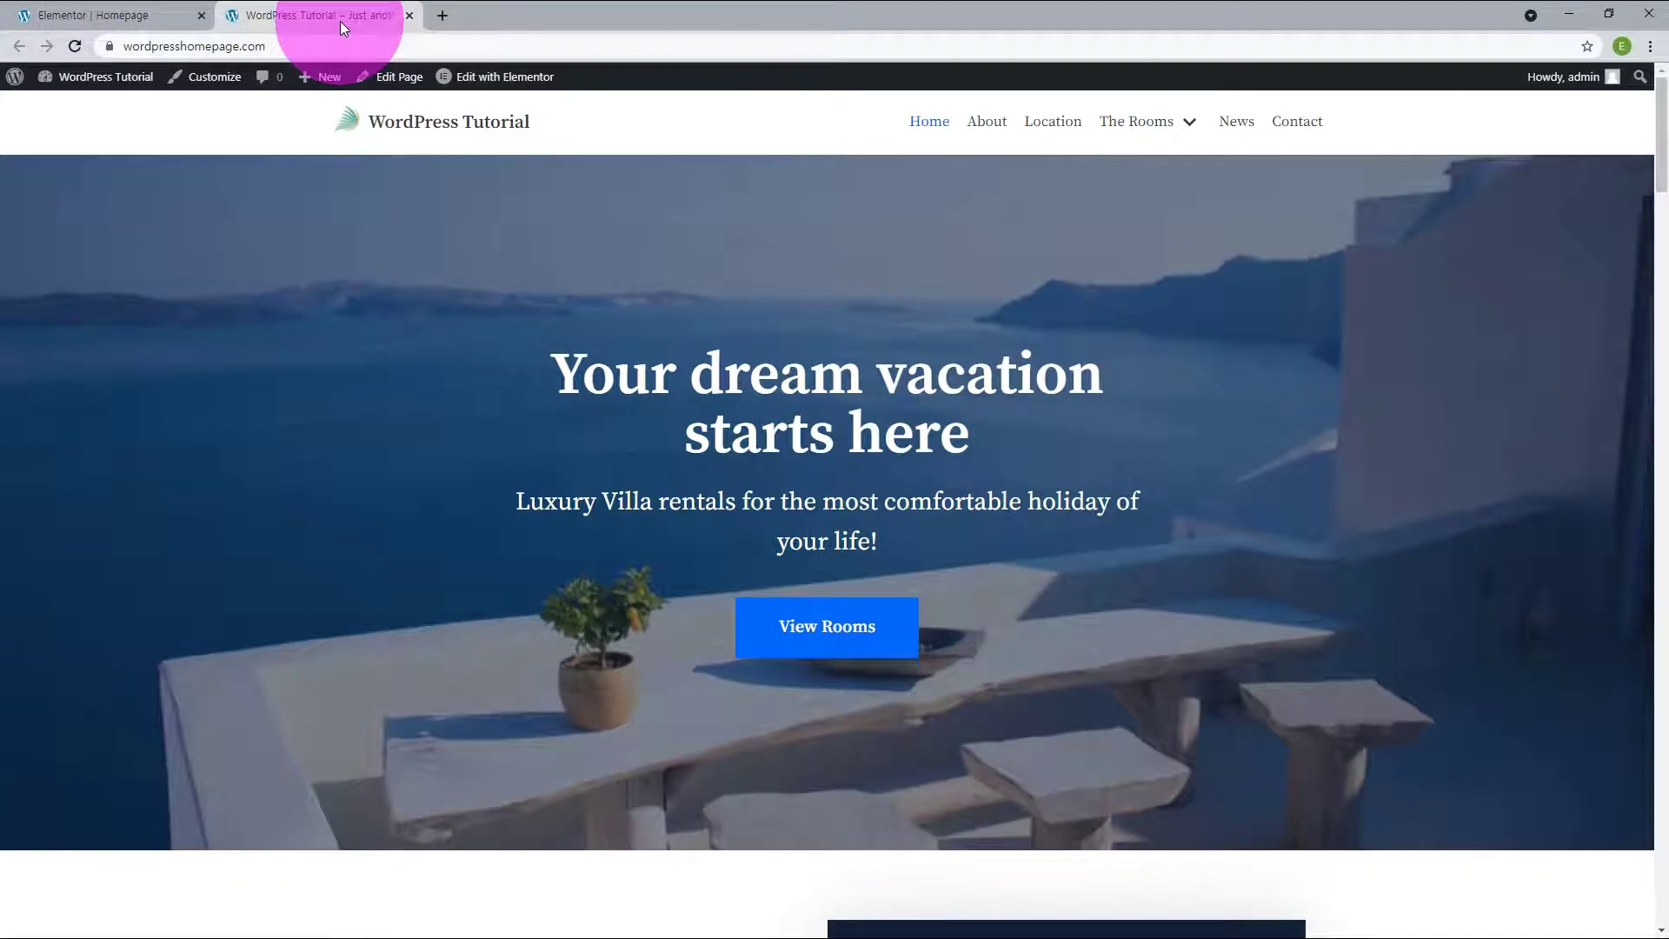
left_click(72, 14)
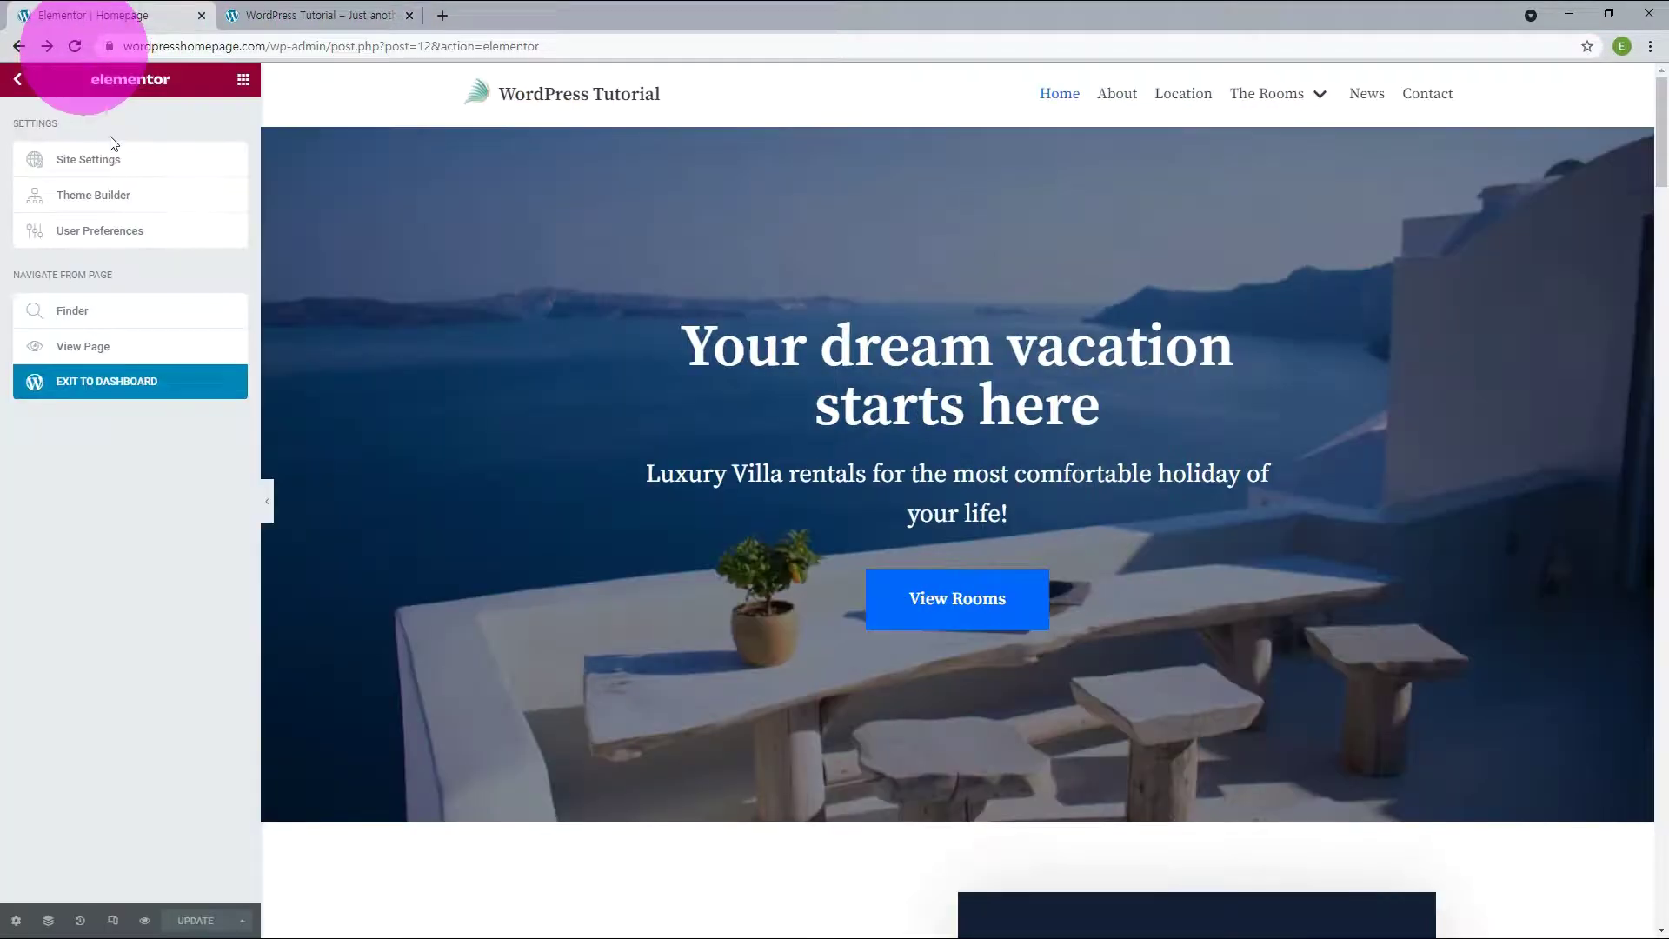
Step: Search Elementor's Finder for "attractions", open the Location page it offers, and look through its content
left_click(72, 315)
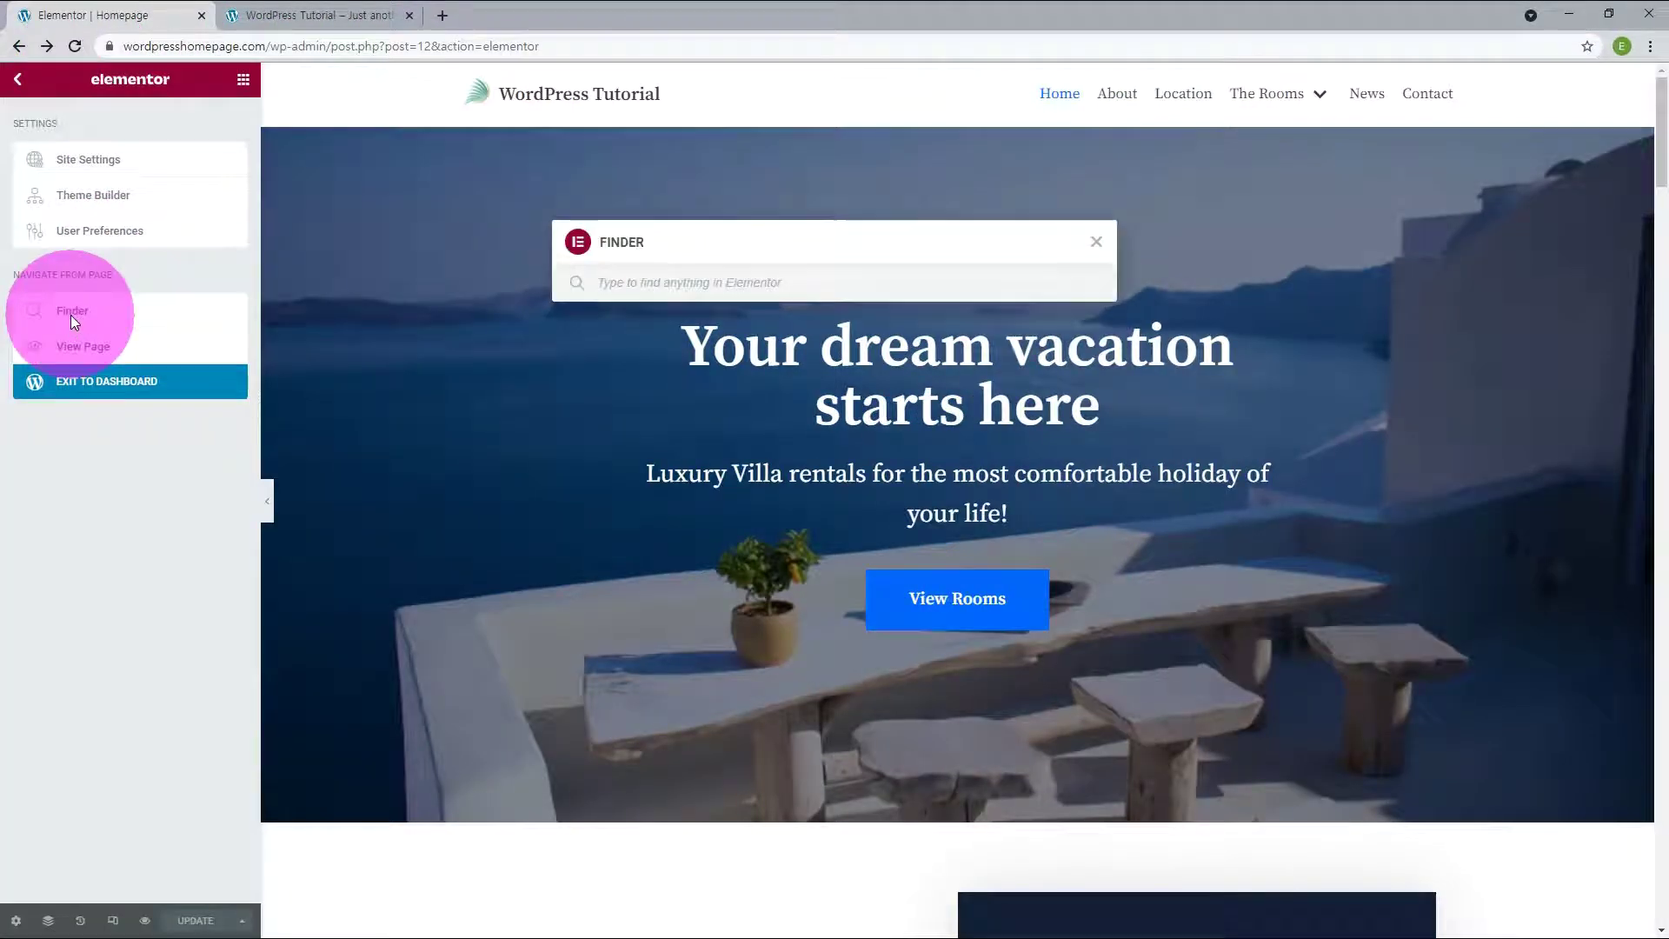
left_click(620, 283)
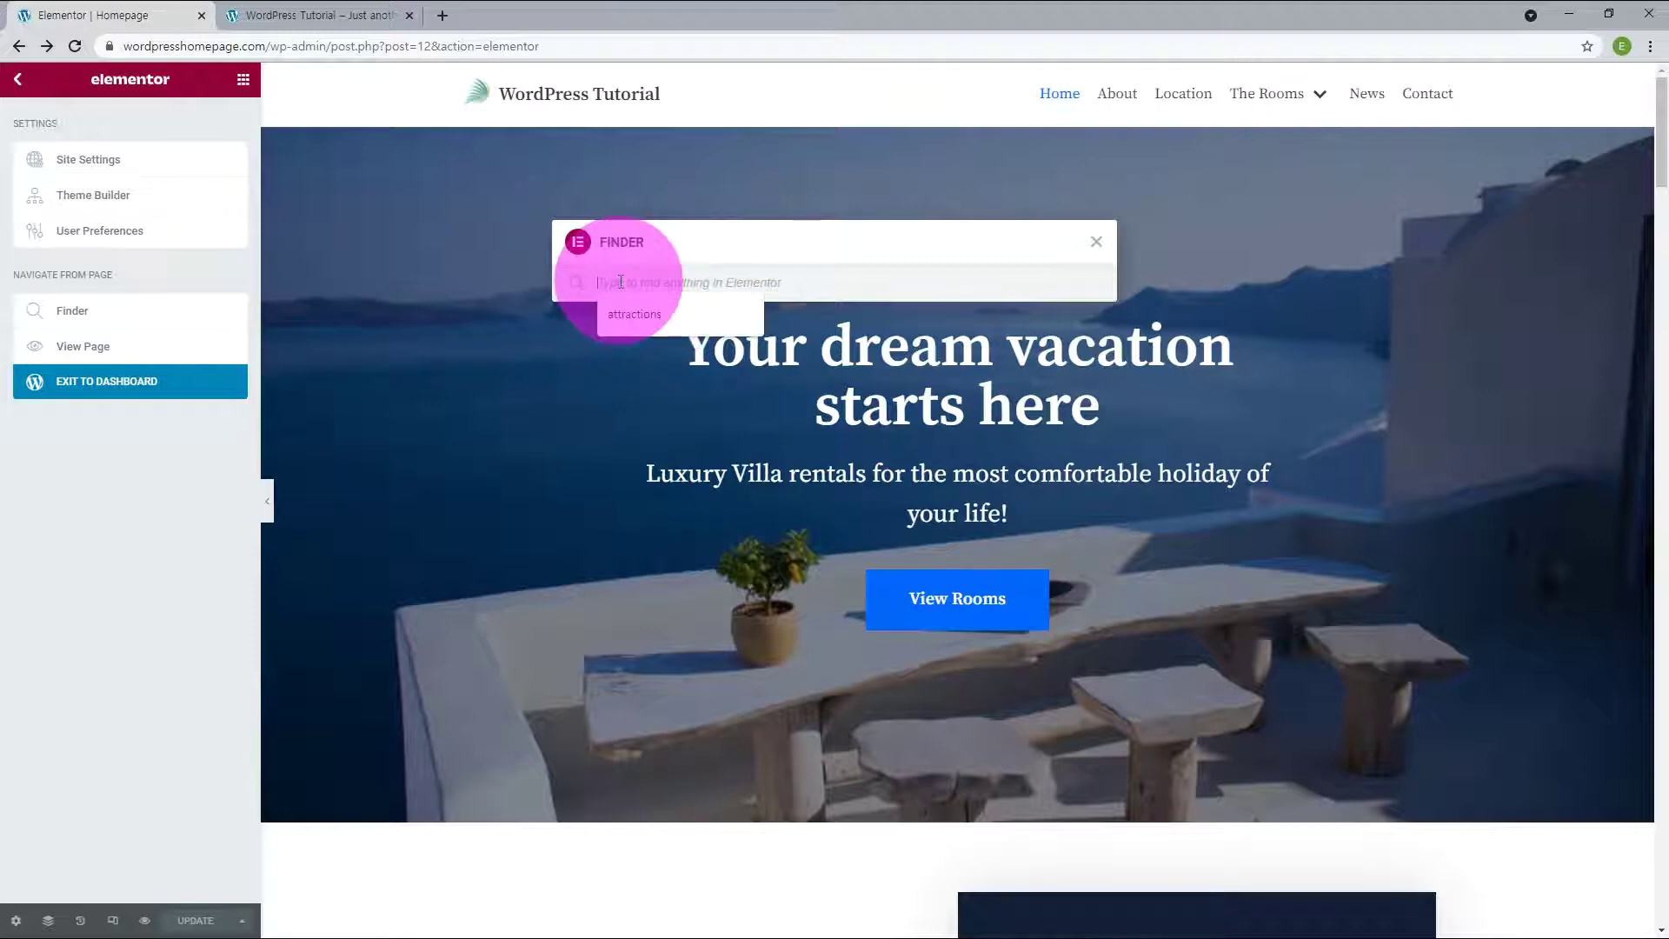
left_click(624, 318)
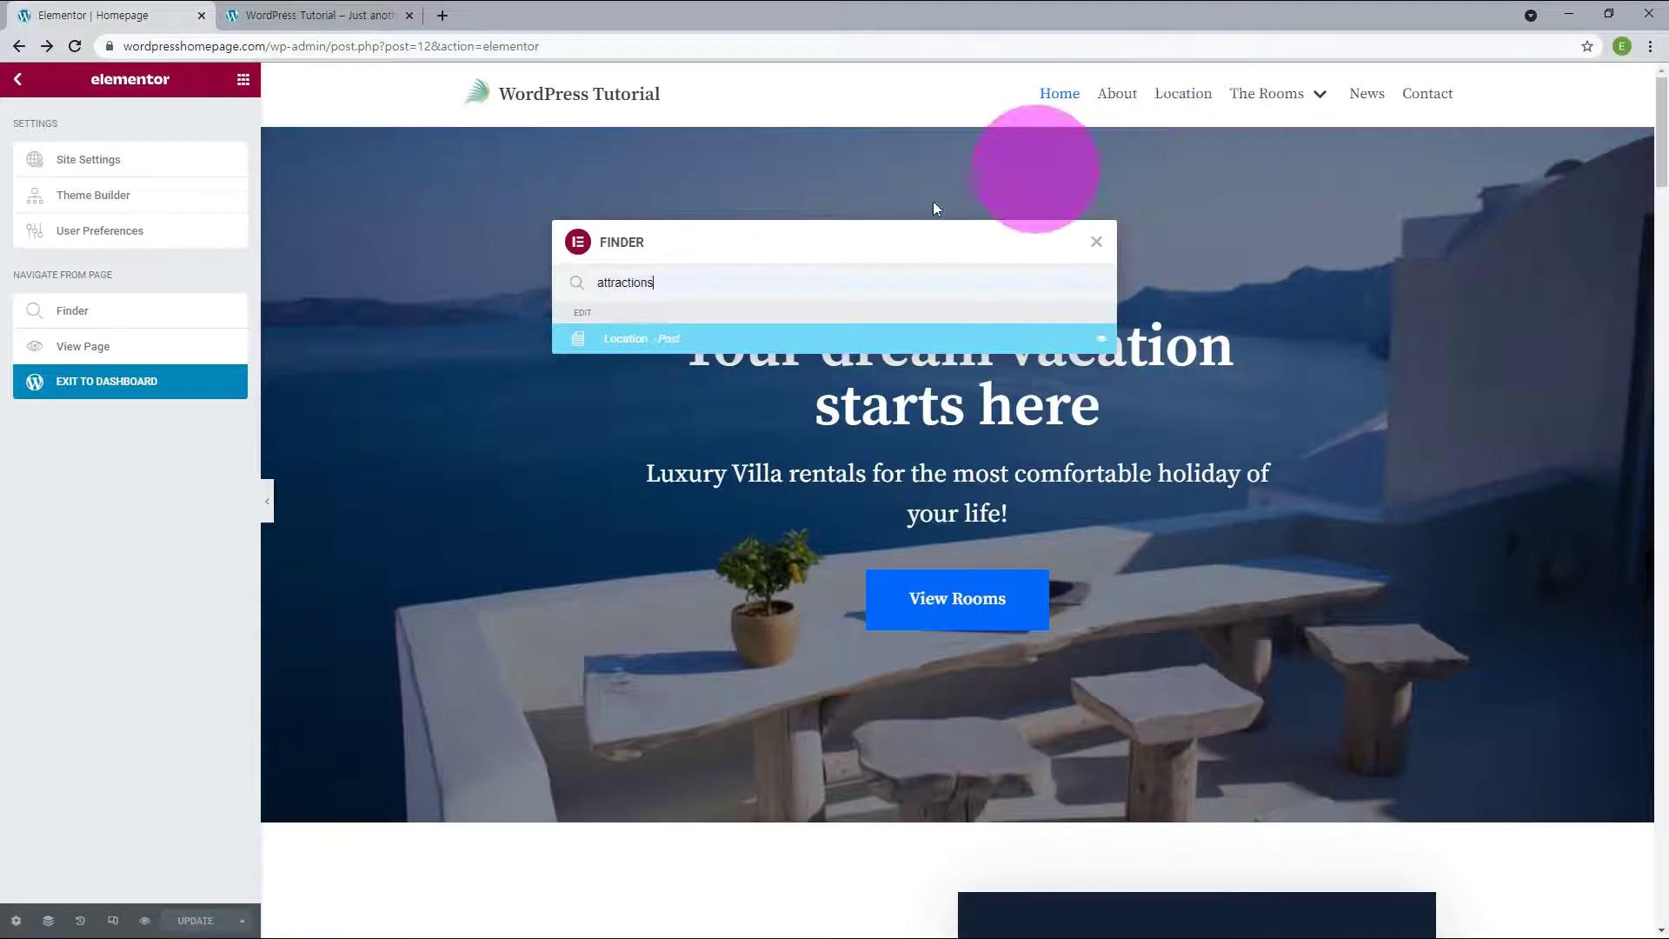
left_click(648, 341)
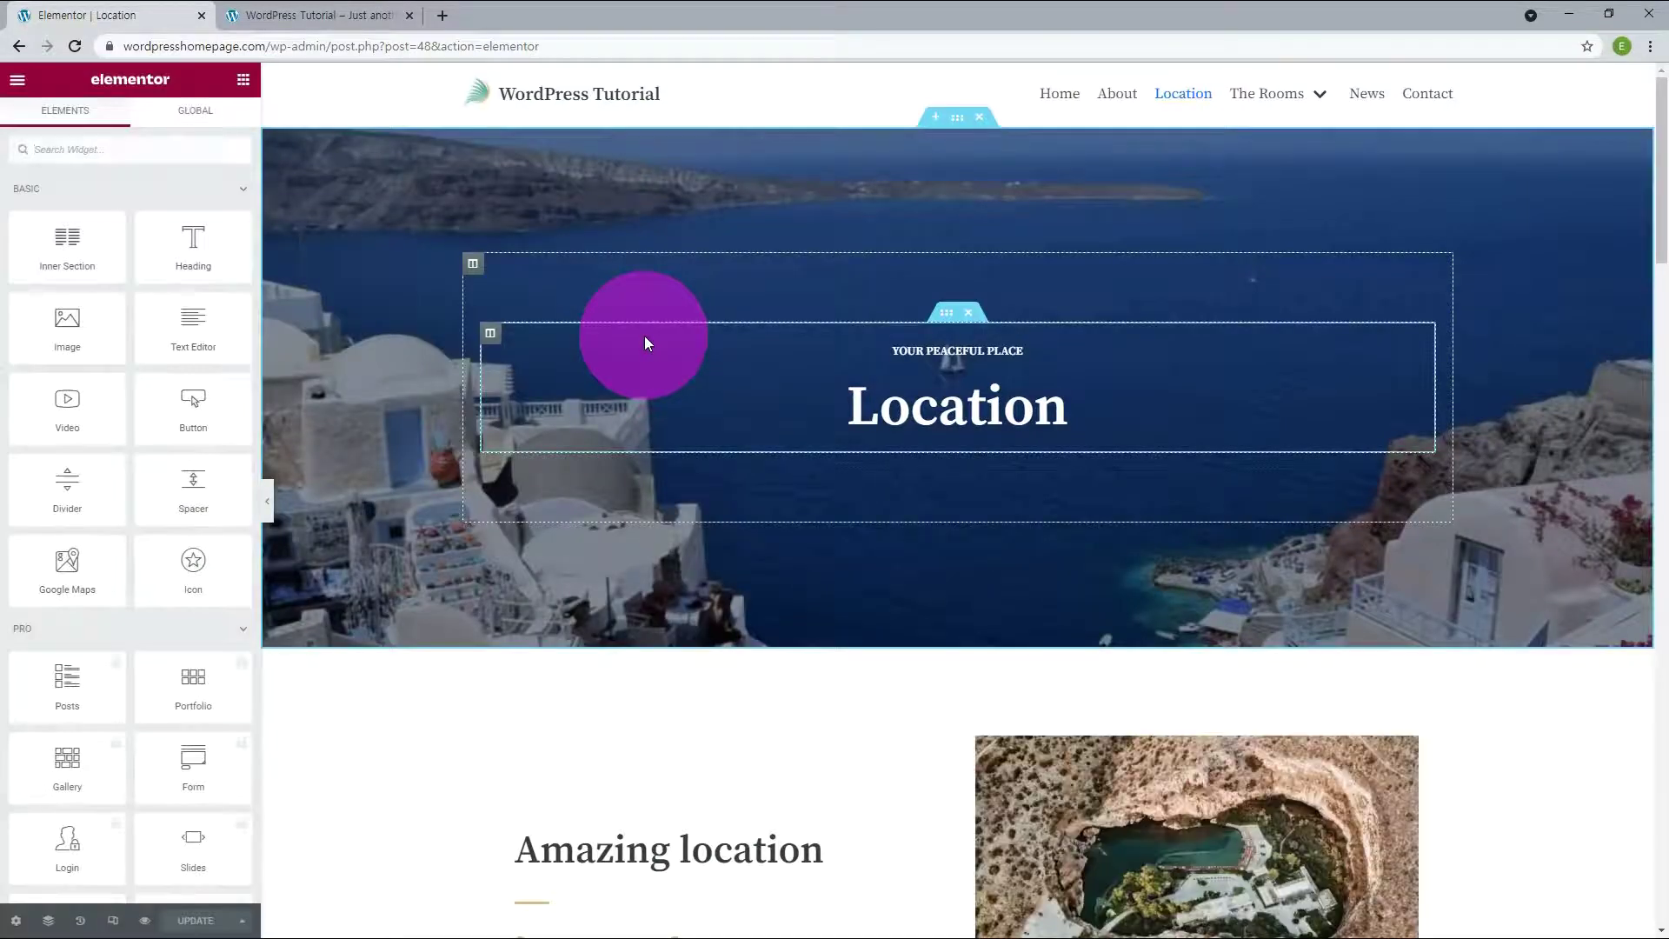
scroll(887, 597, "down", 10)
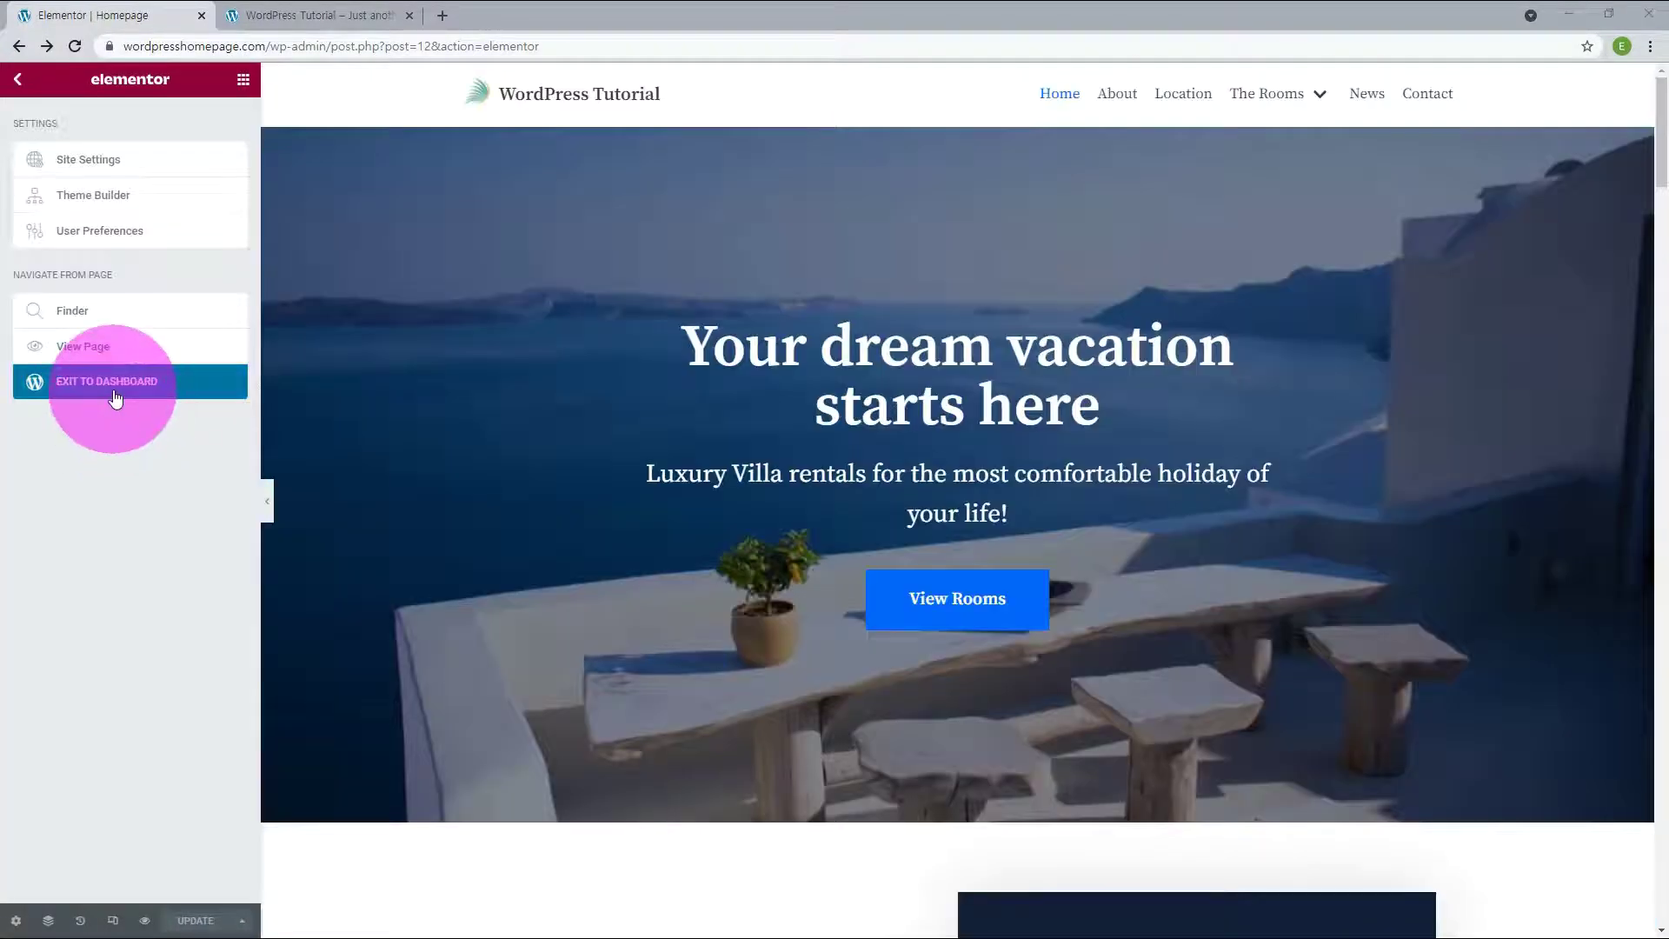
Step: Exit Elementor to the WordPress page editor, dismiss the welcome guide, and reopen the Homepage with Elementor
left_click(117, 387)
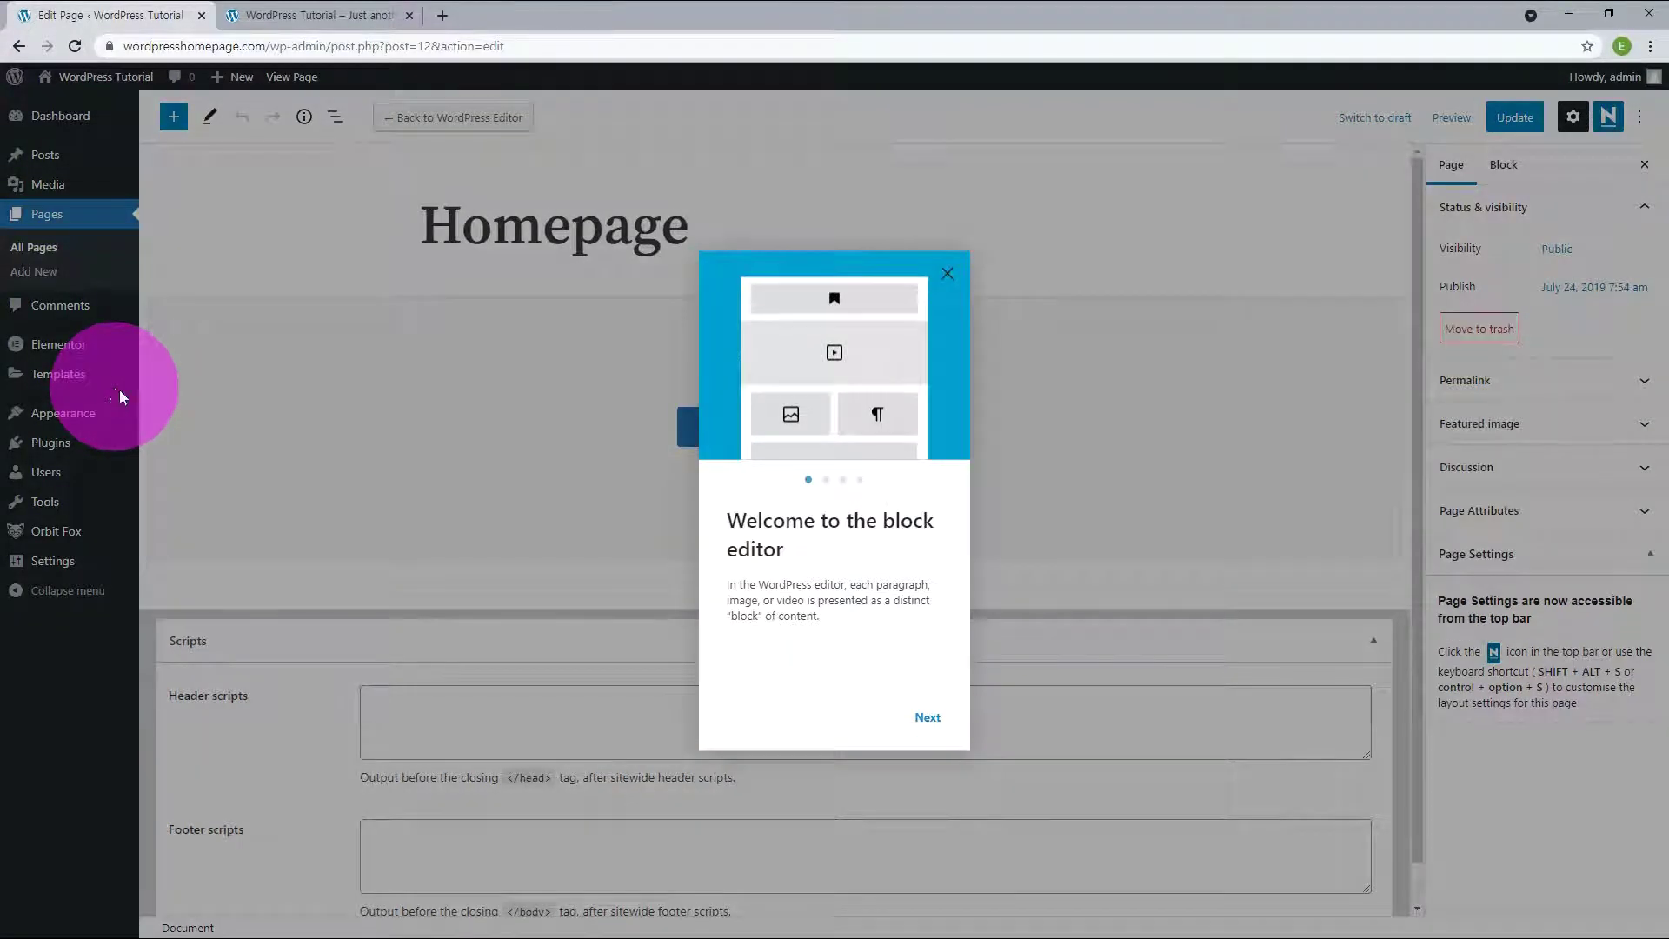
left_click(947, 274)
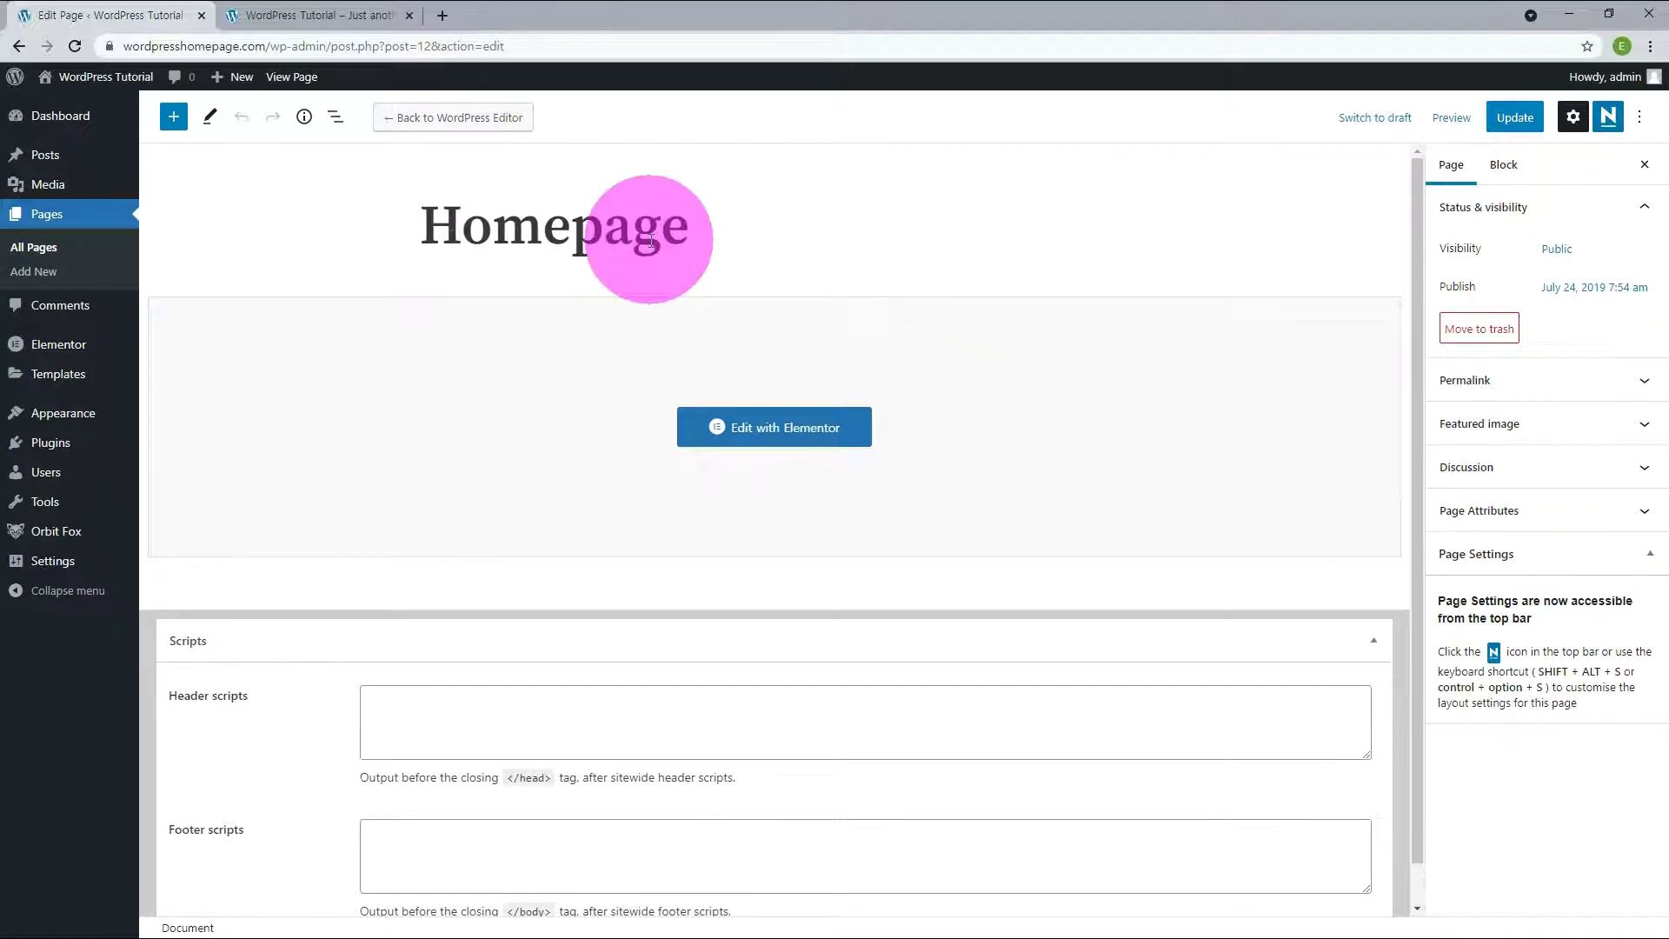
left_click(802, 428)
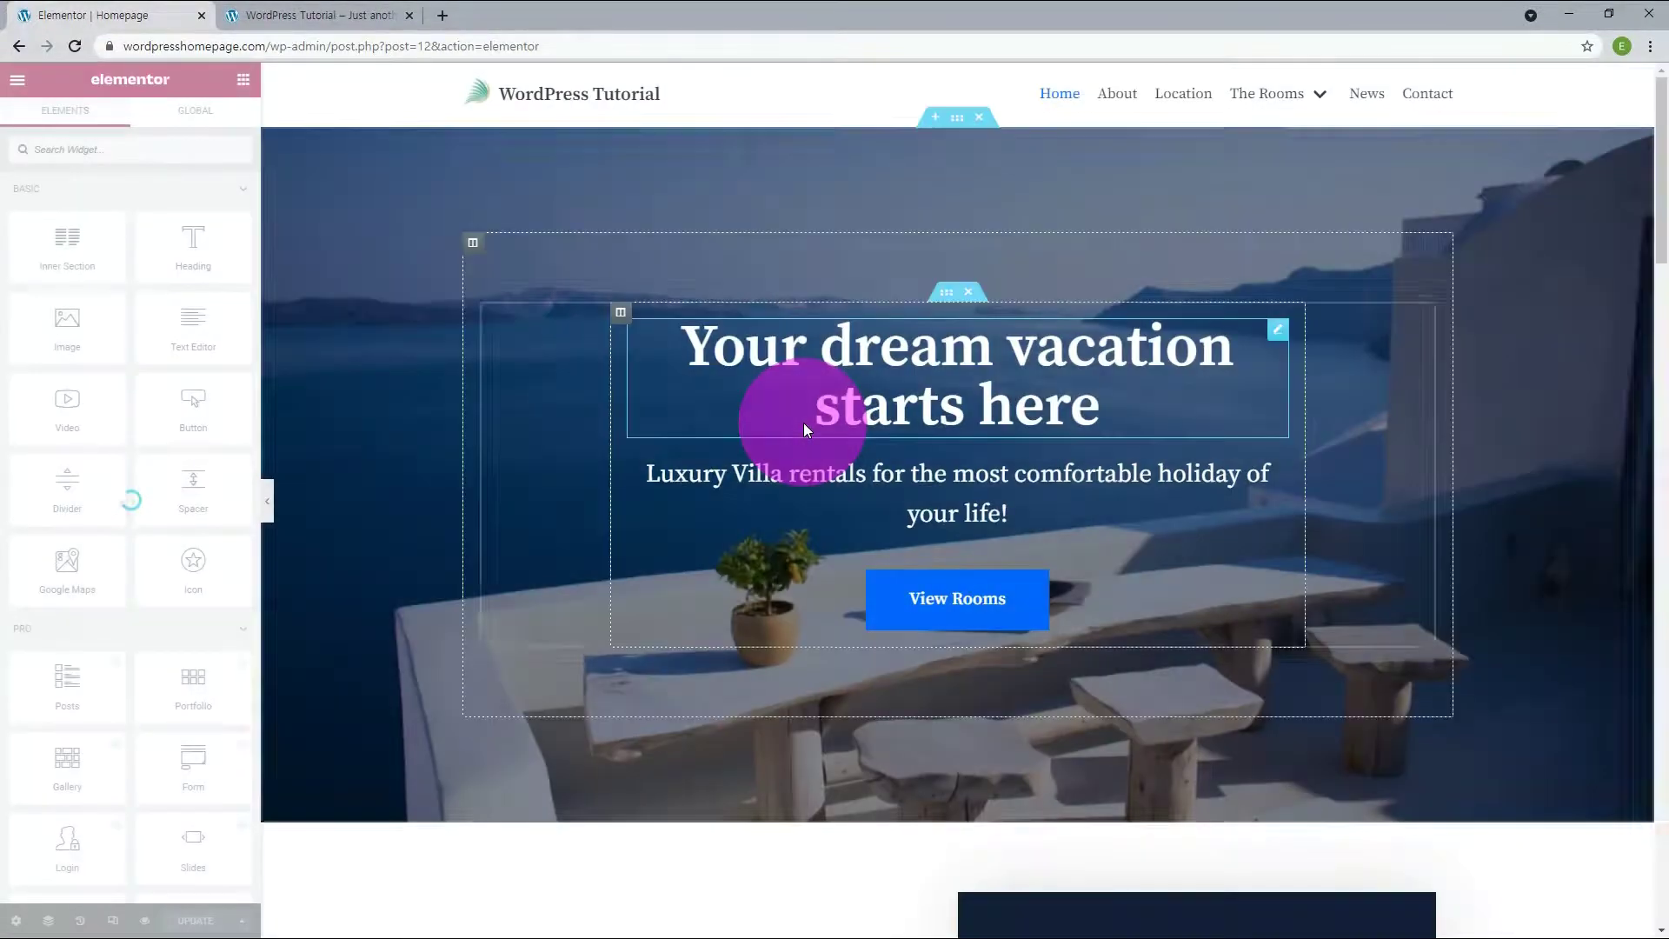
Step: Open Elementor's Theme Builder and examine the available site parts, such as Header and Footer
left_click(19, 81)
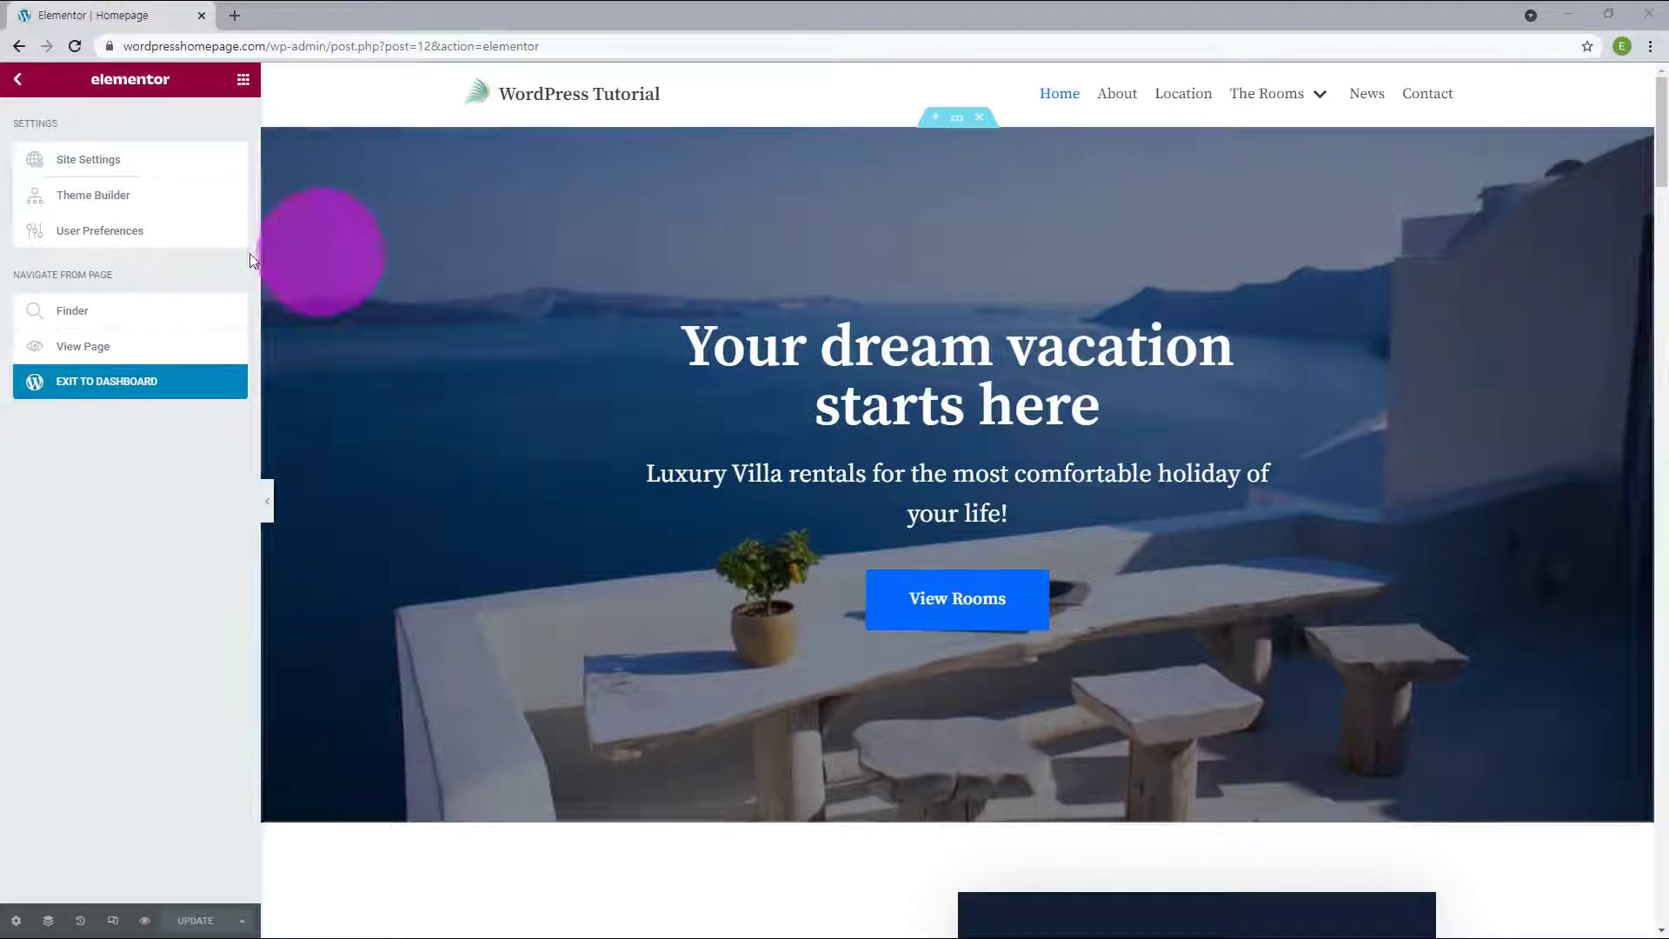
left_click(116, 197)
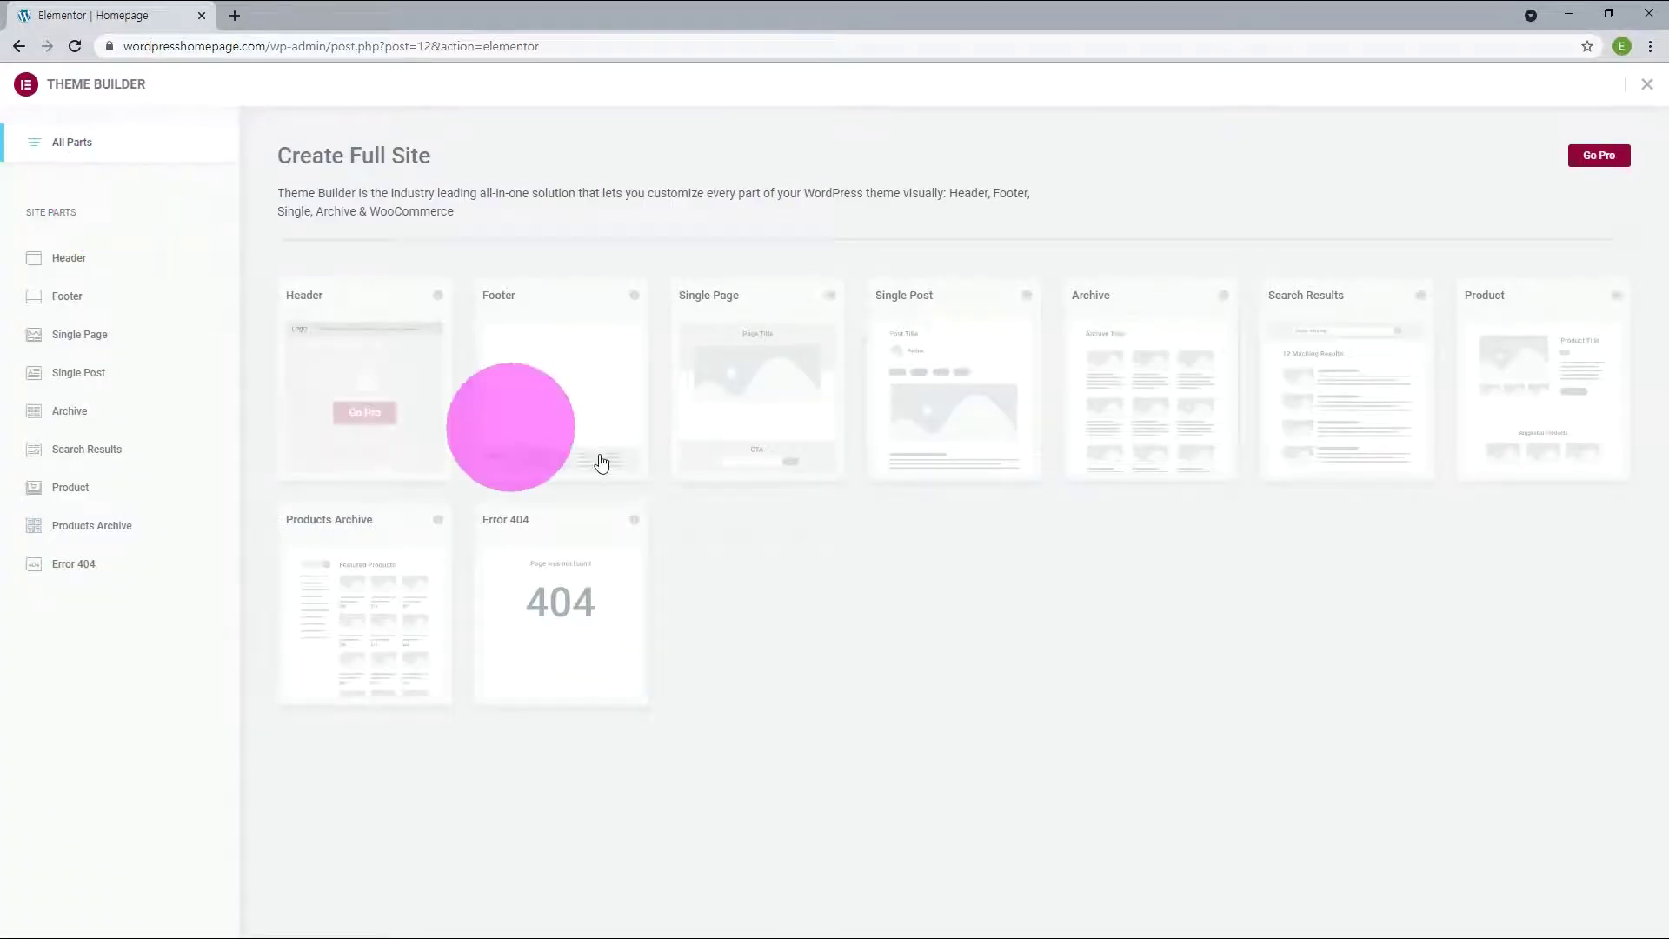
mouse_move(626, 445)
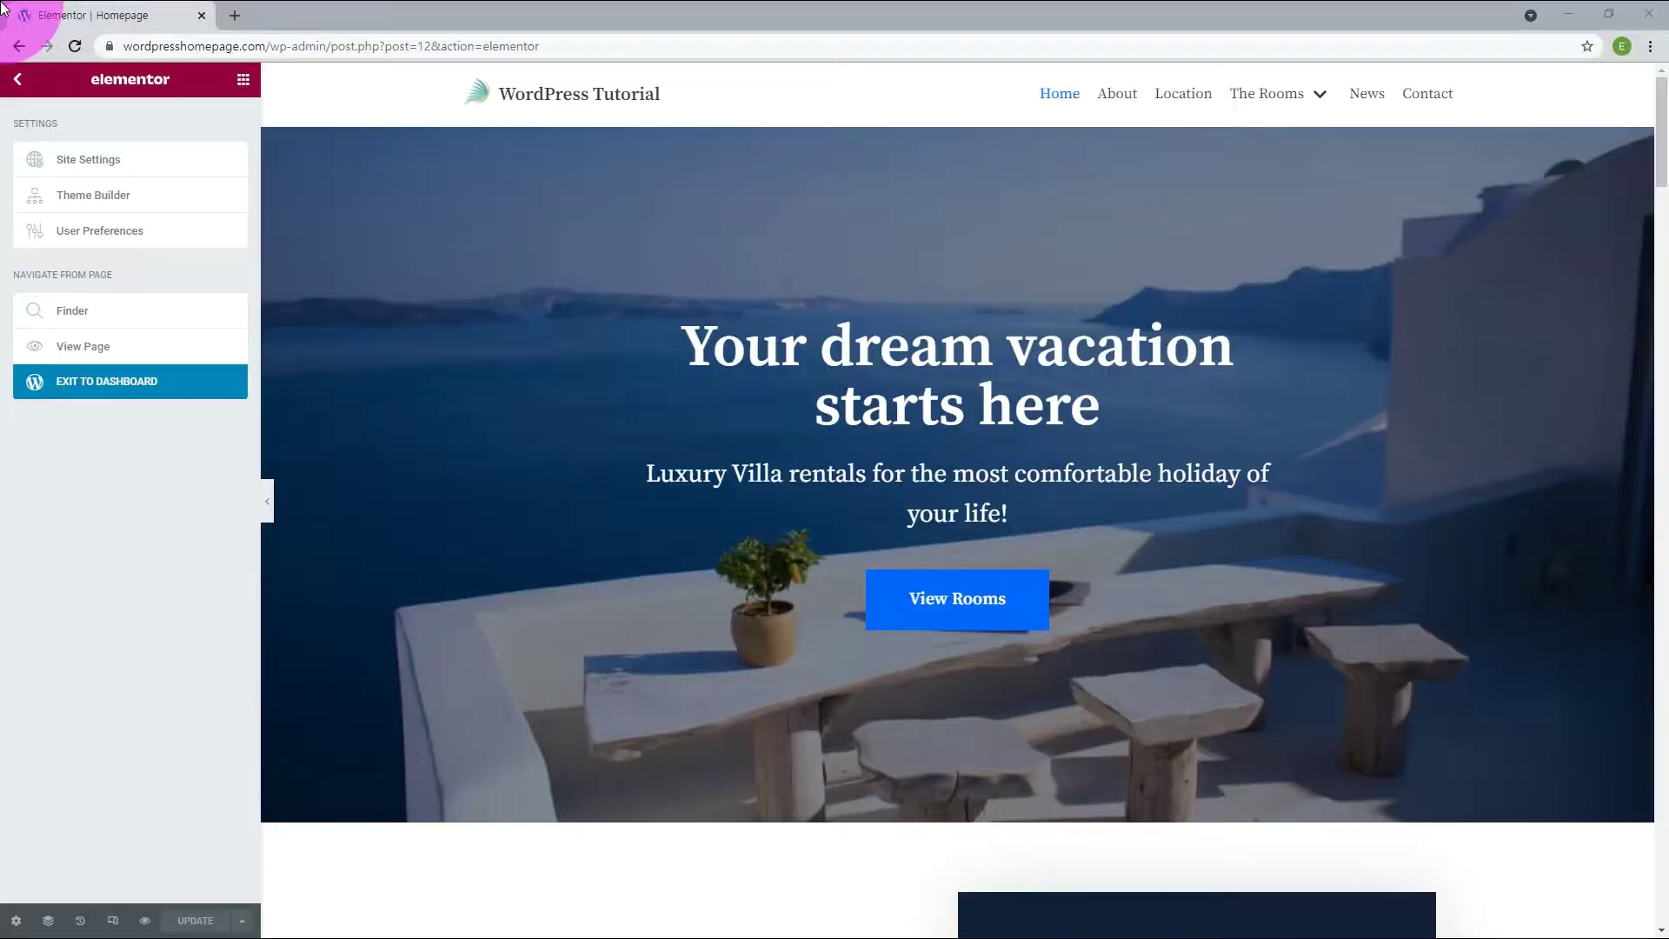
Step: Enable Editing Handles in Elementor's user preferences and update the page
left_click(135, 239)
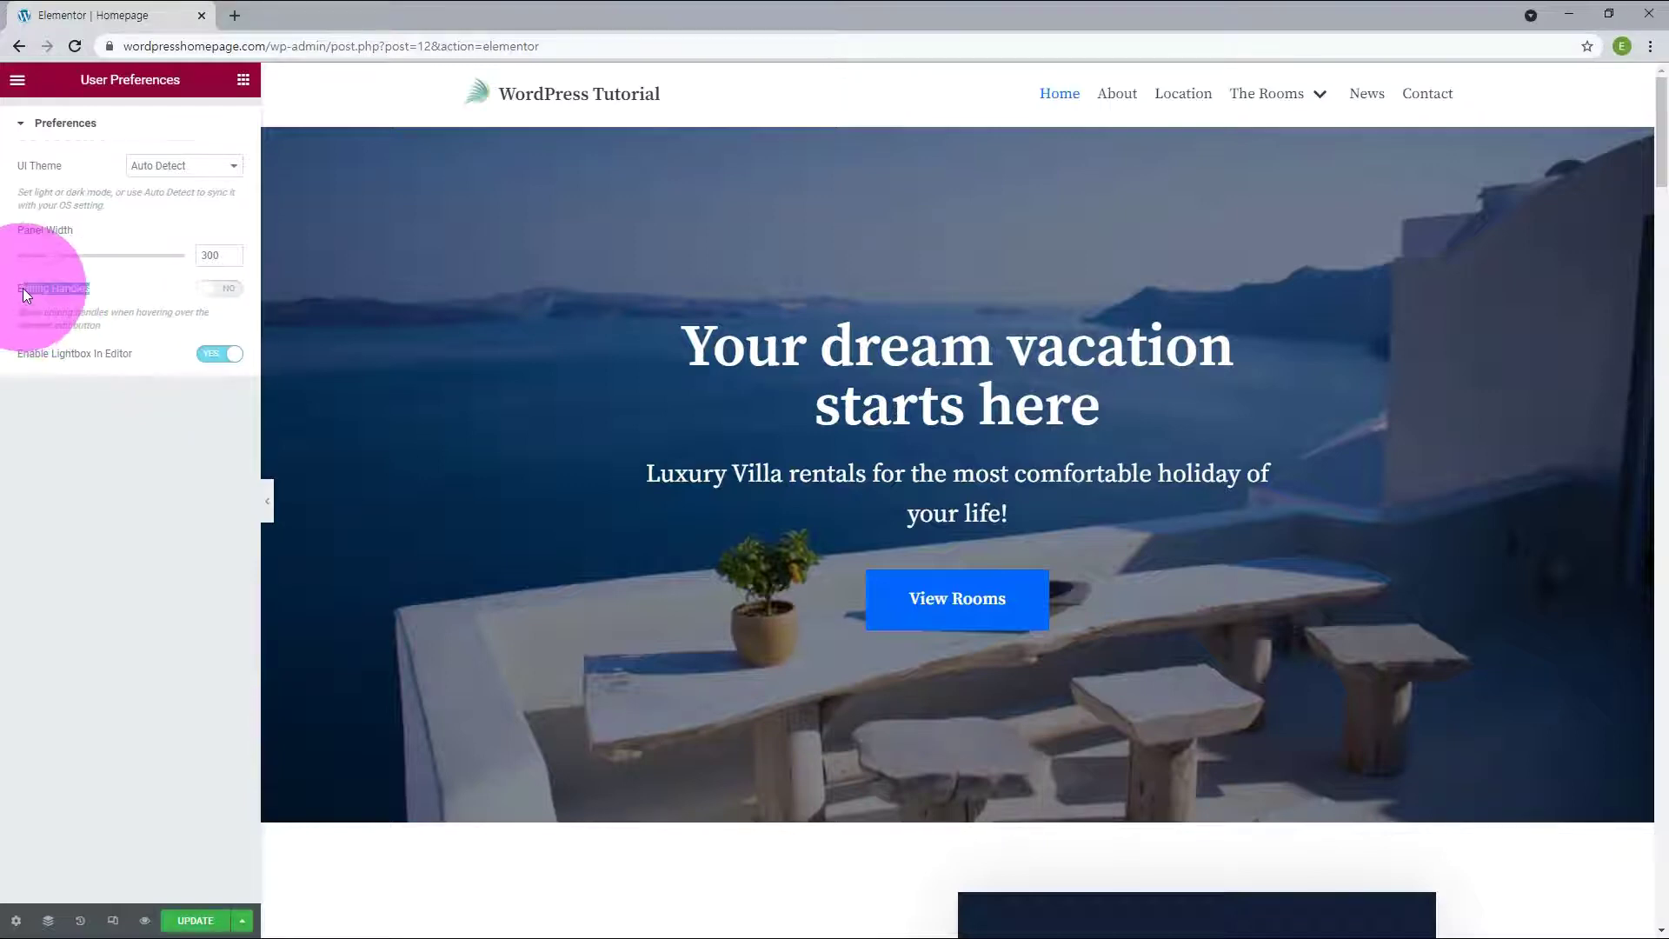
left_click_drag(23, 289, 103, 285)
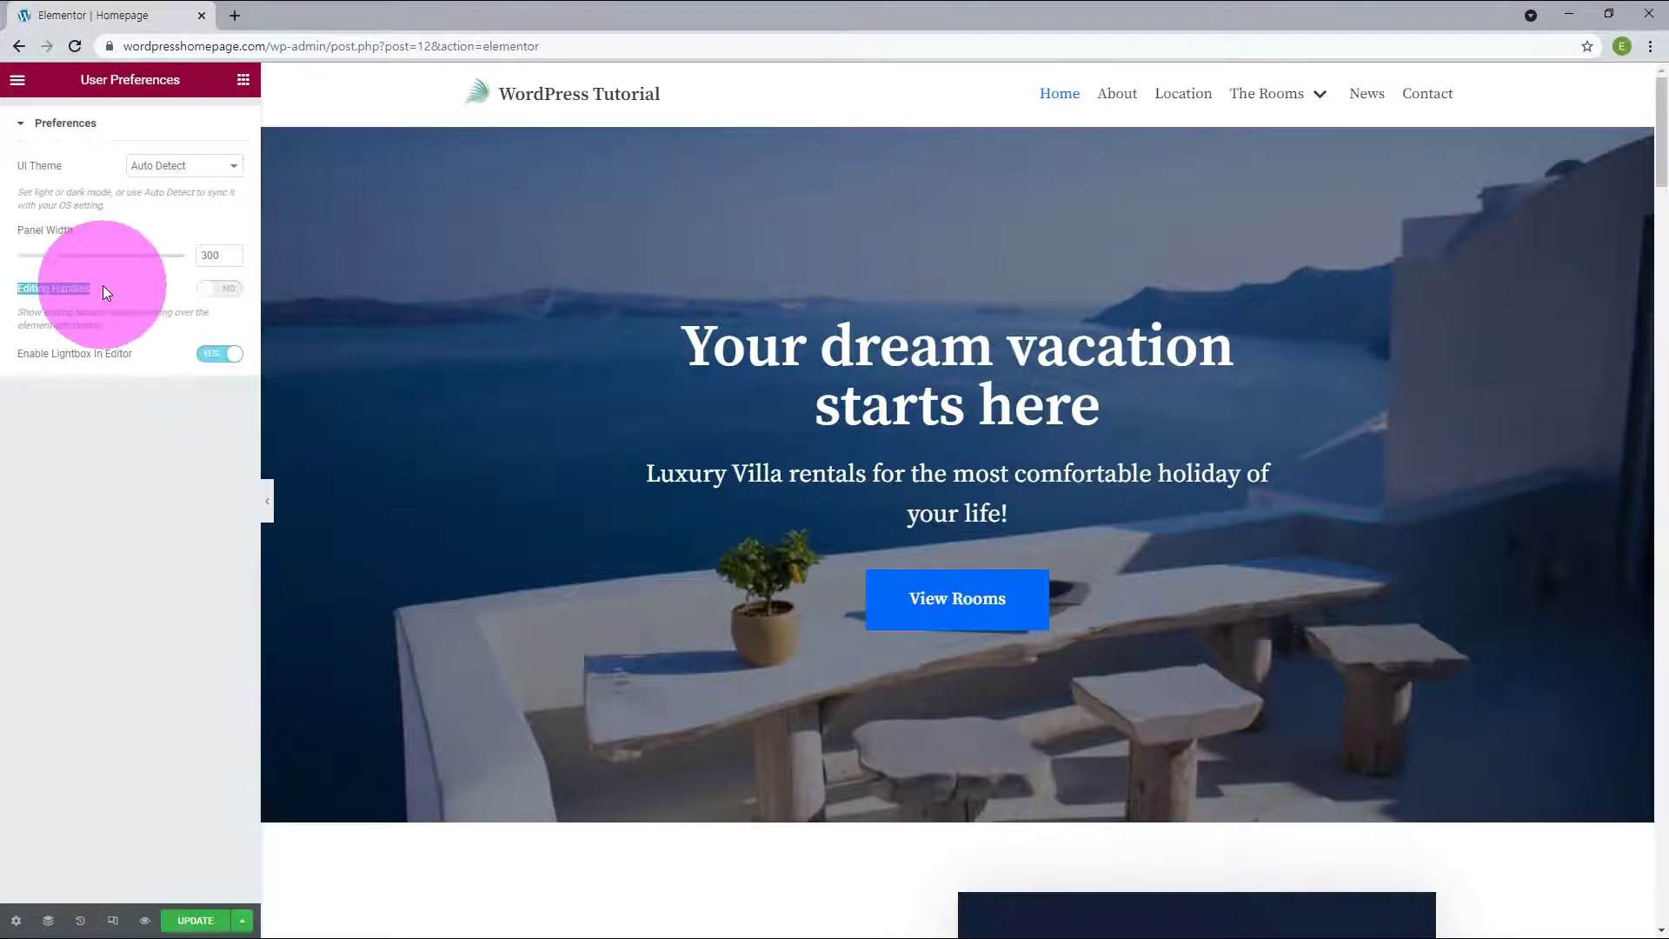
left_click(219, 290)
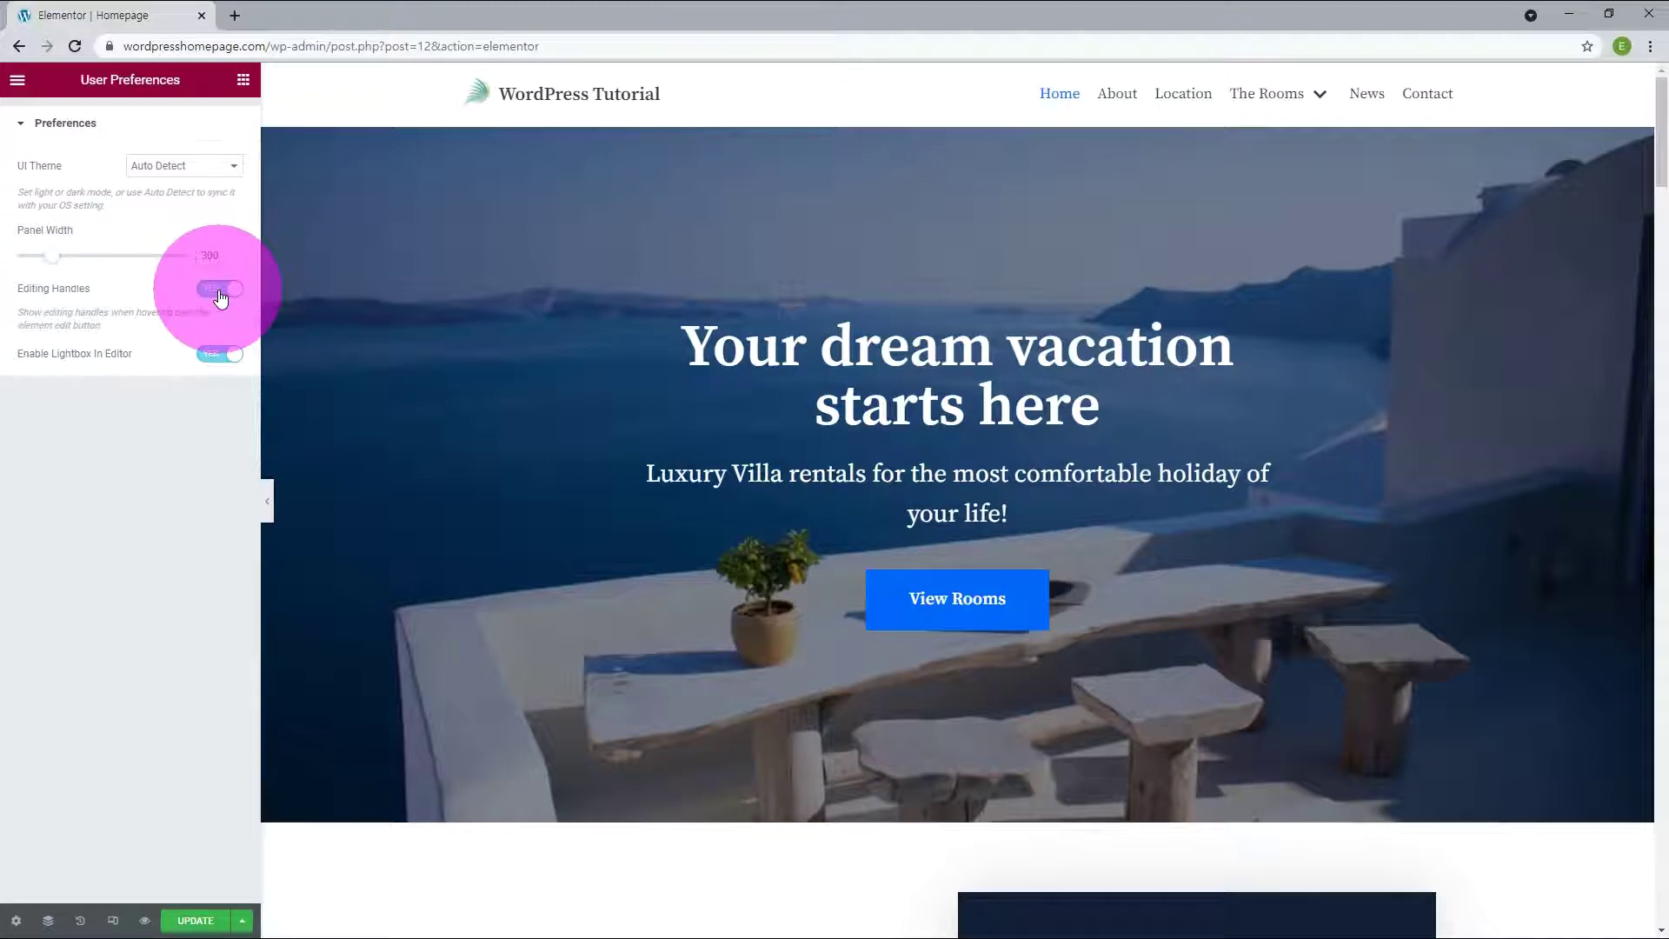
left_click(195, 921)
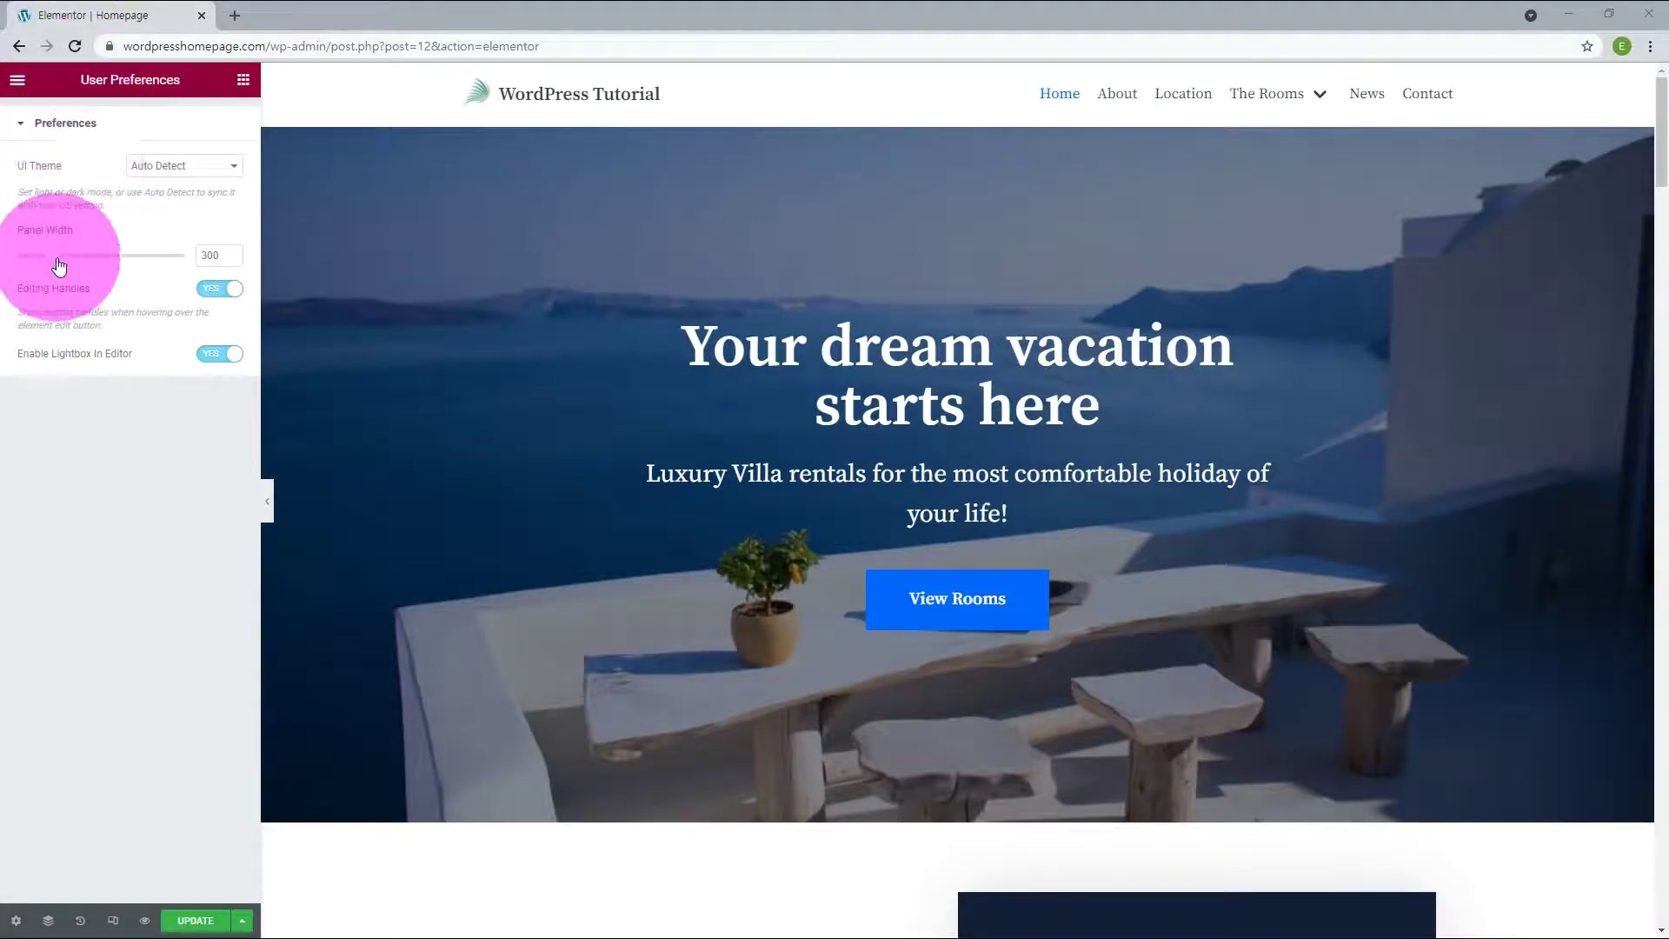
Step: Try widening the editor panel to about 387 and return its width to 300
left_click_drag(59, 265, 90, 264)
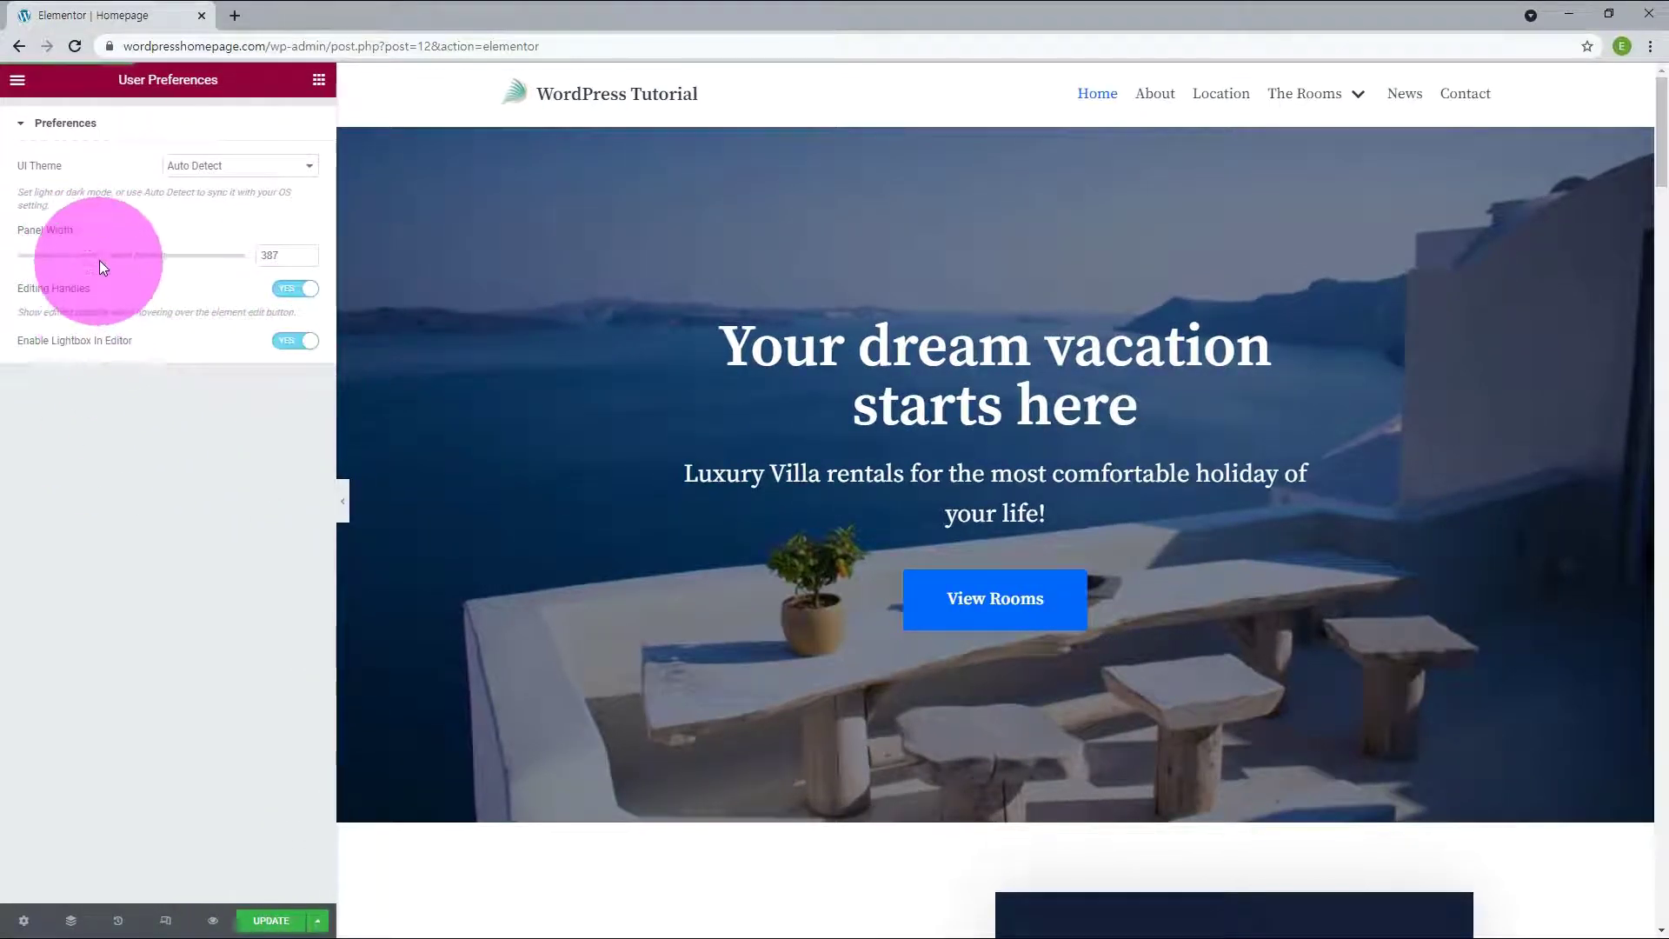
left_click_drag(109, 263, 67, 269)
Step: Try the Light and Dark UI themes in the user preferences and return the setting to Auto Detect
left_click(203, 175)
left_click(160, 197)
left_click(168, 167)
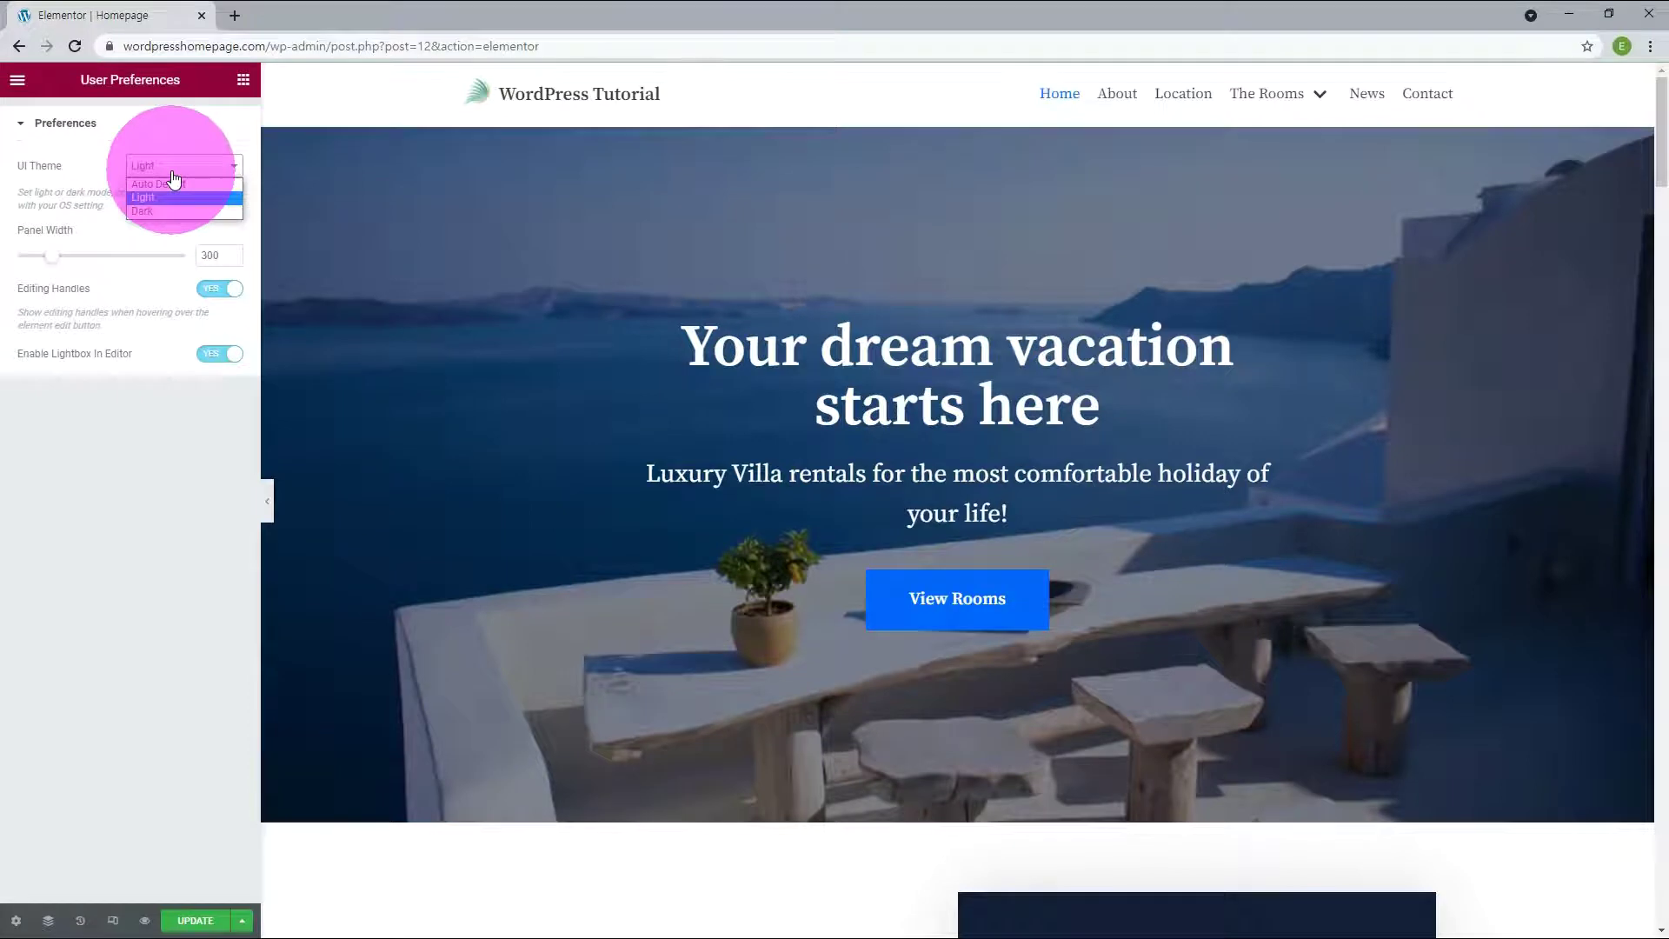
left_click(146, 211)
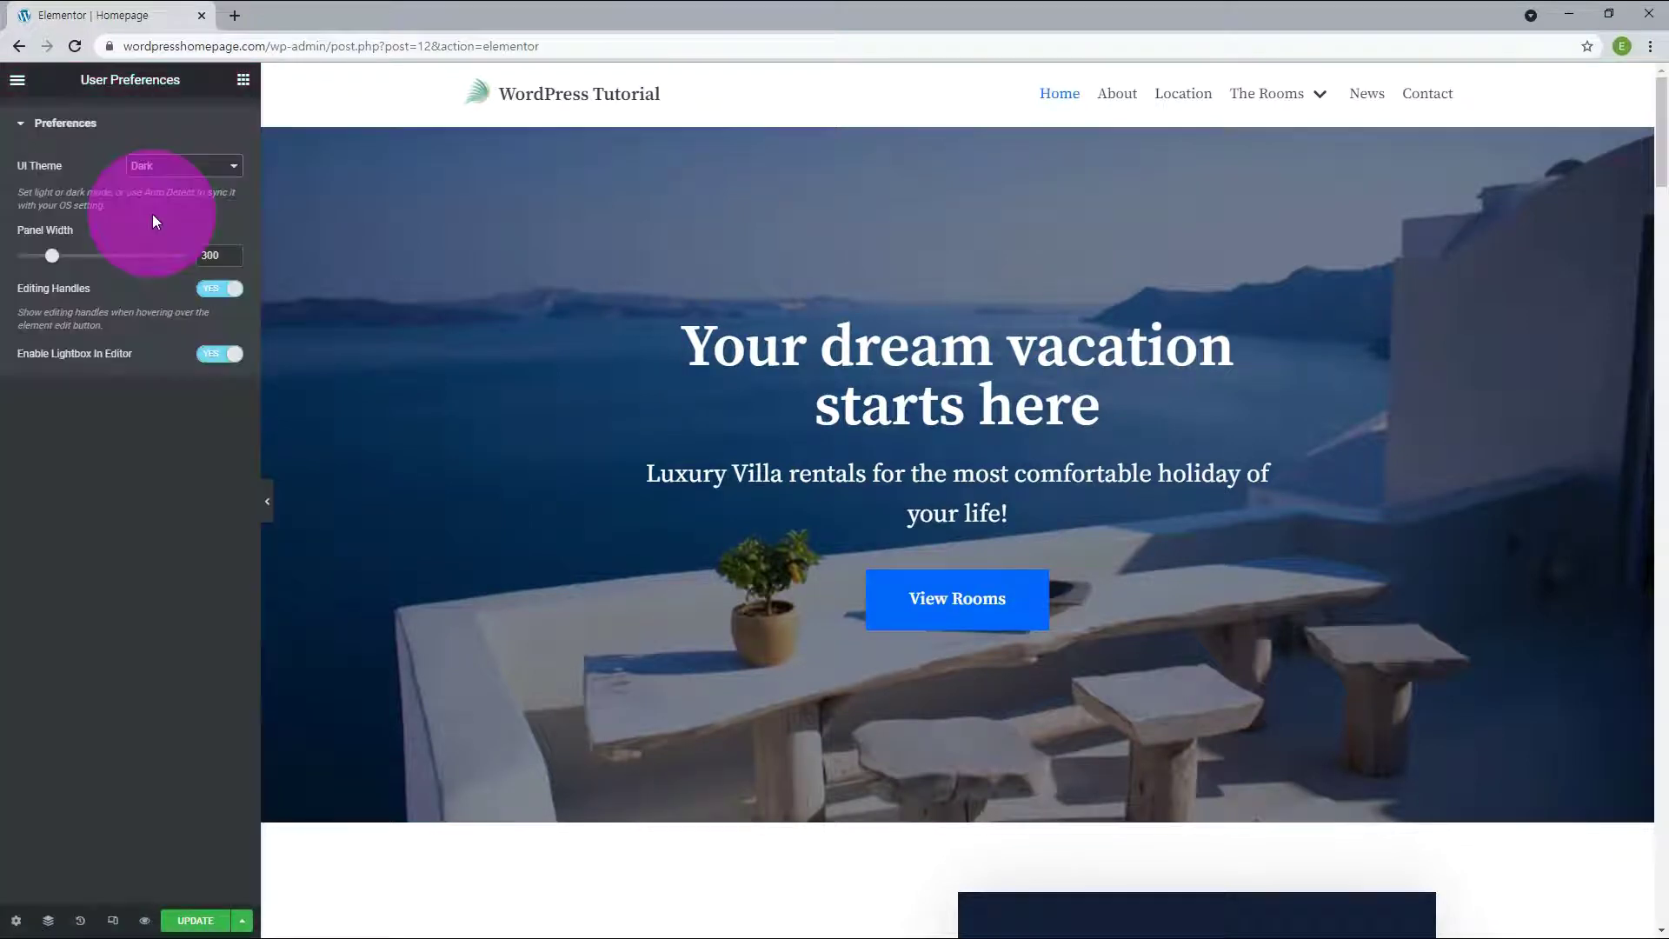
left_click(194, 167)
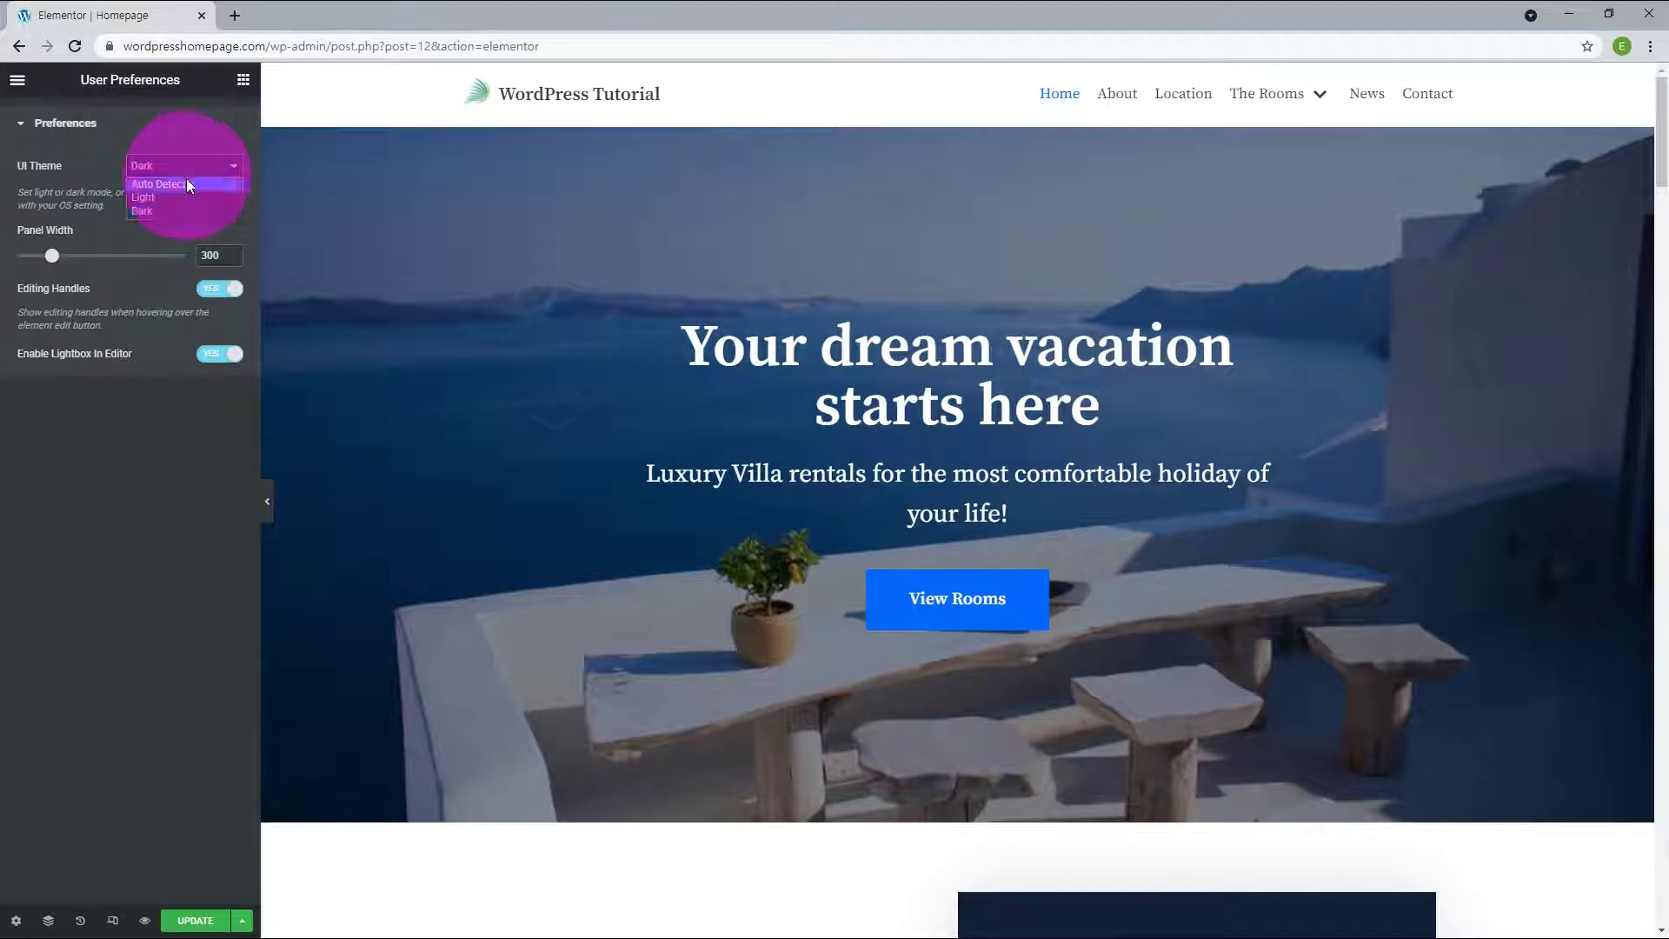
left_click(186, 182)
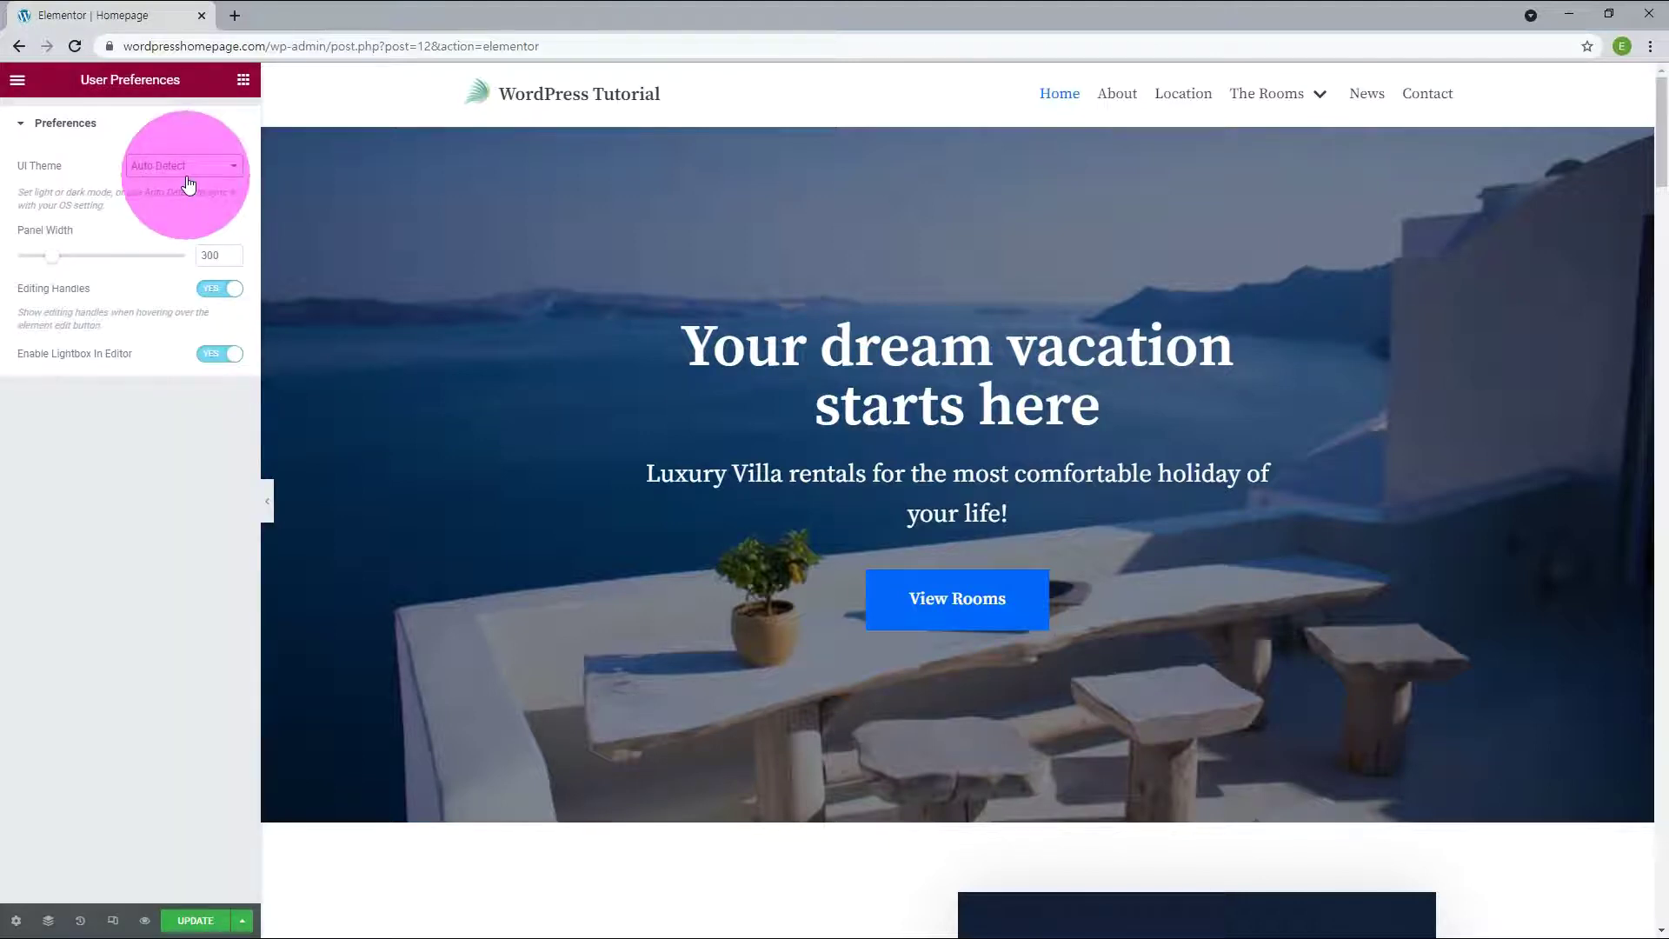
Step: Open Global Colors in the Site Settings and add four new color entries
left_click(17, 81)
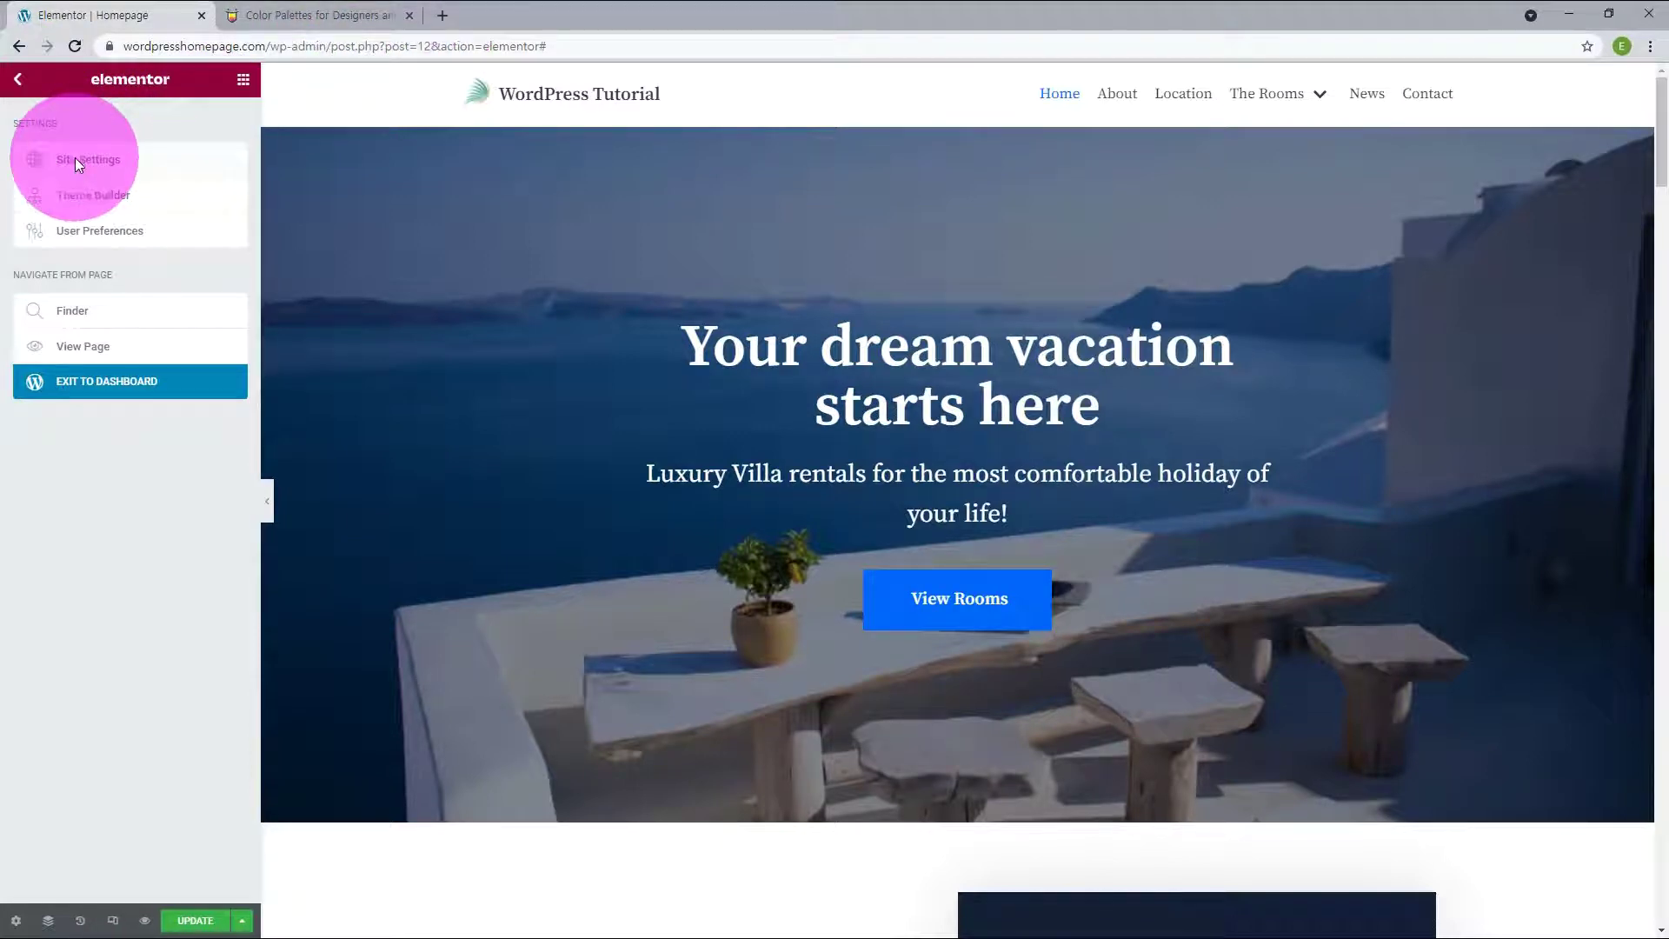
left_click(77, 162)
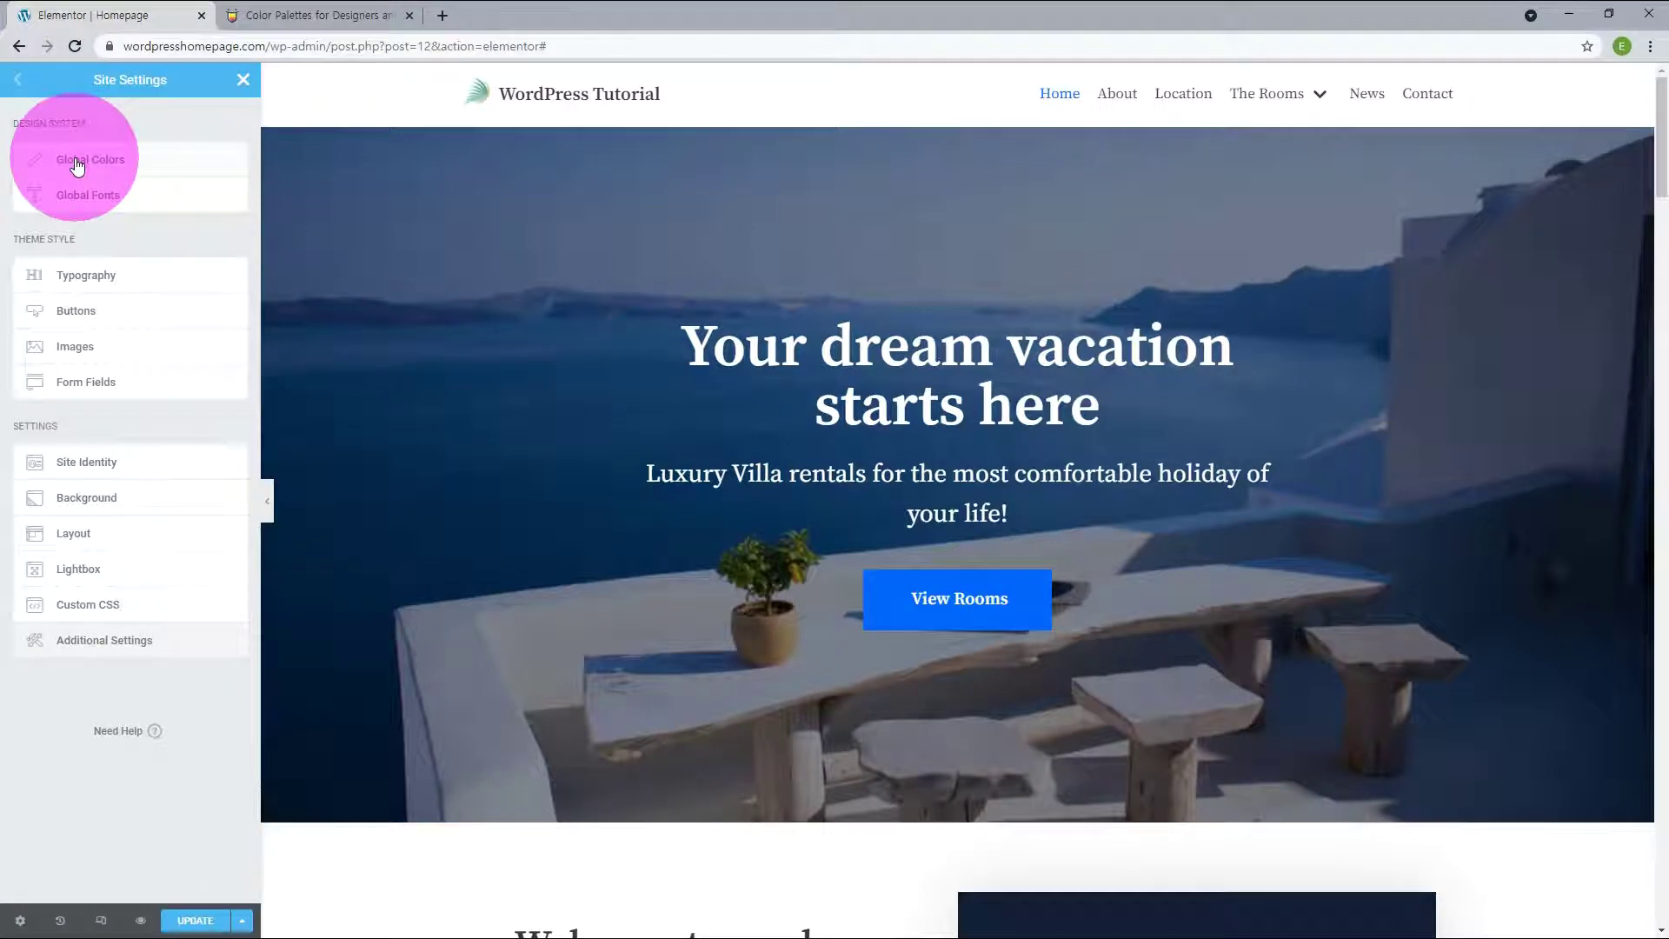
left_click(175, 165)
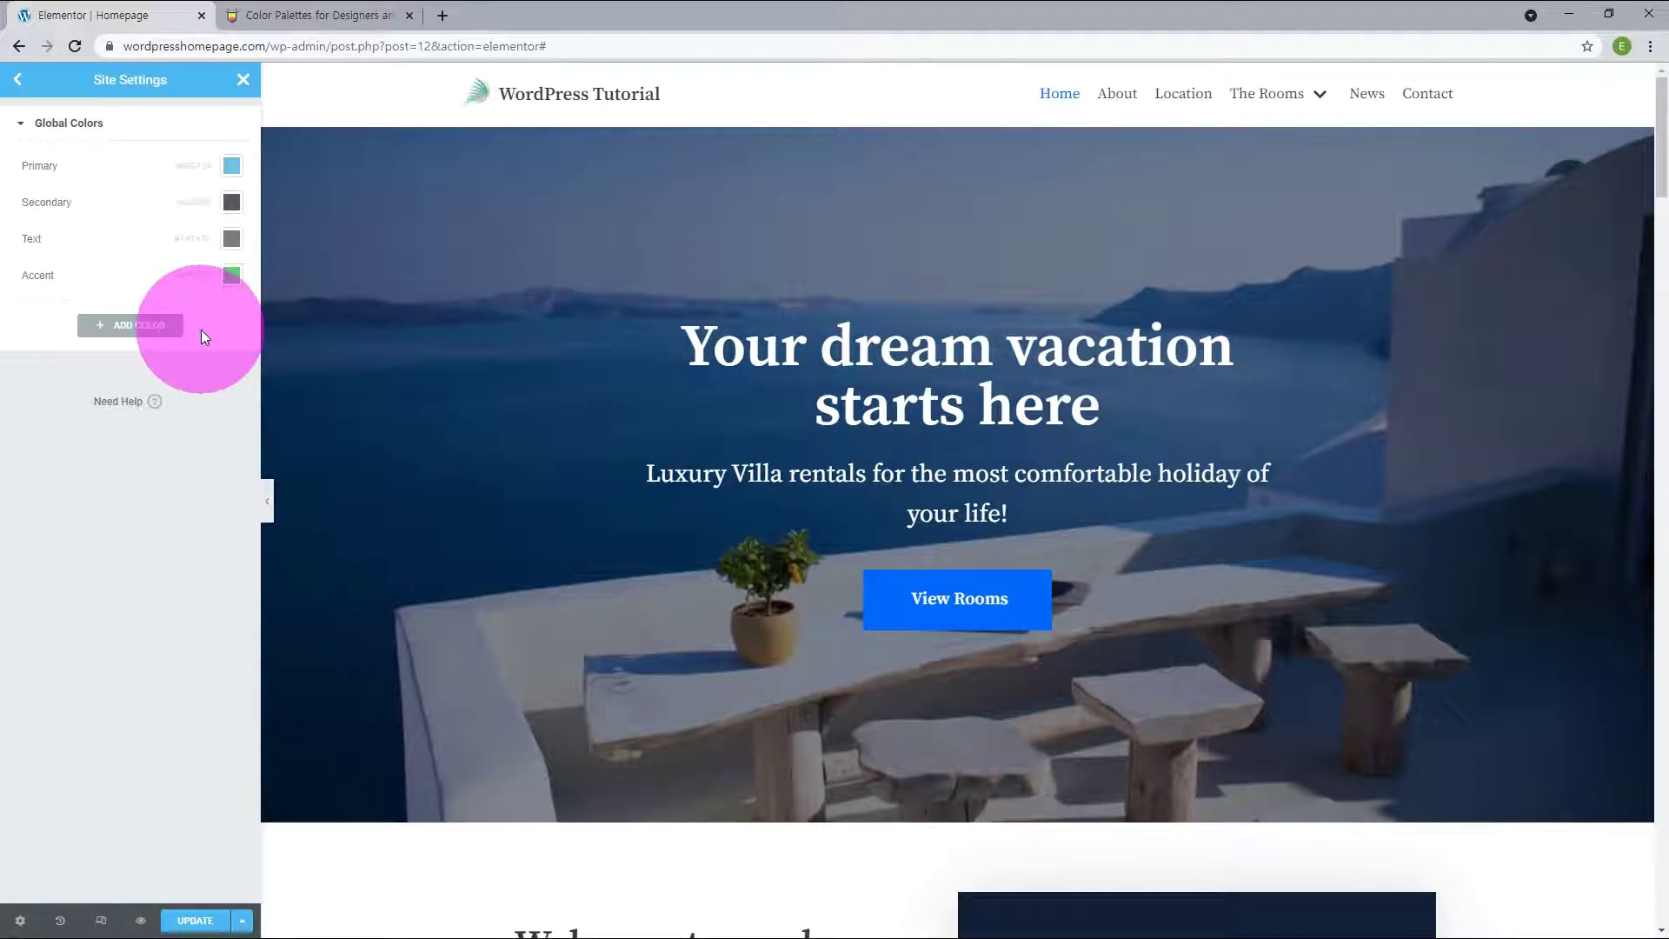
left_click(178, 328)
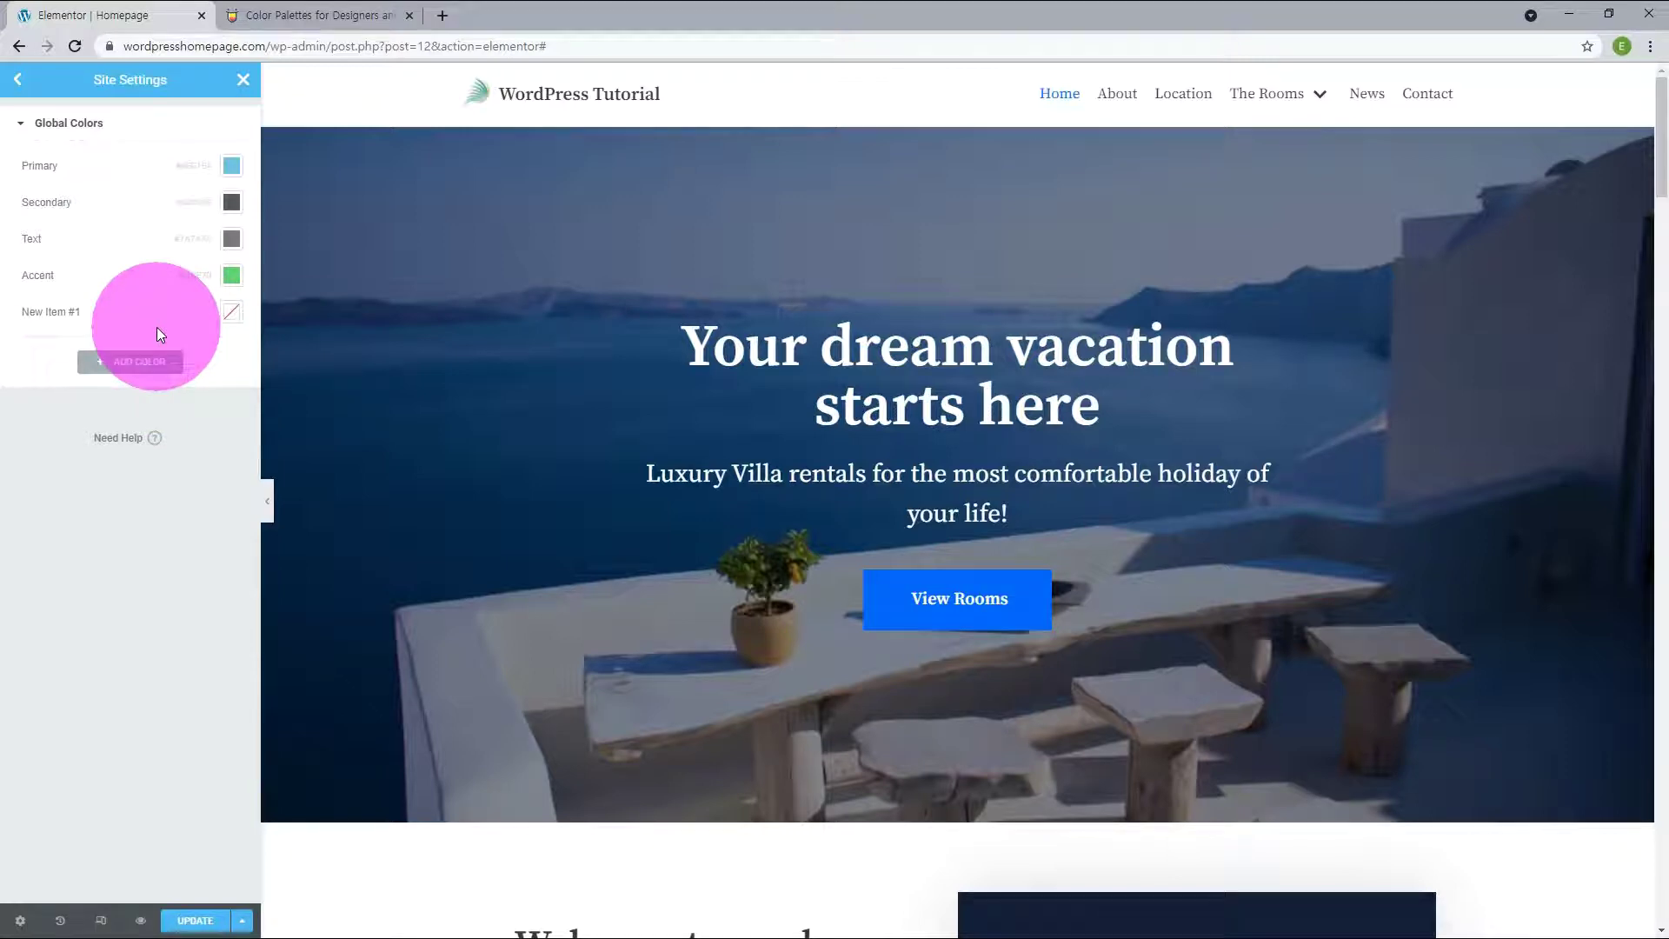
left_click(164, 360)
left_click(136, 398)
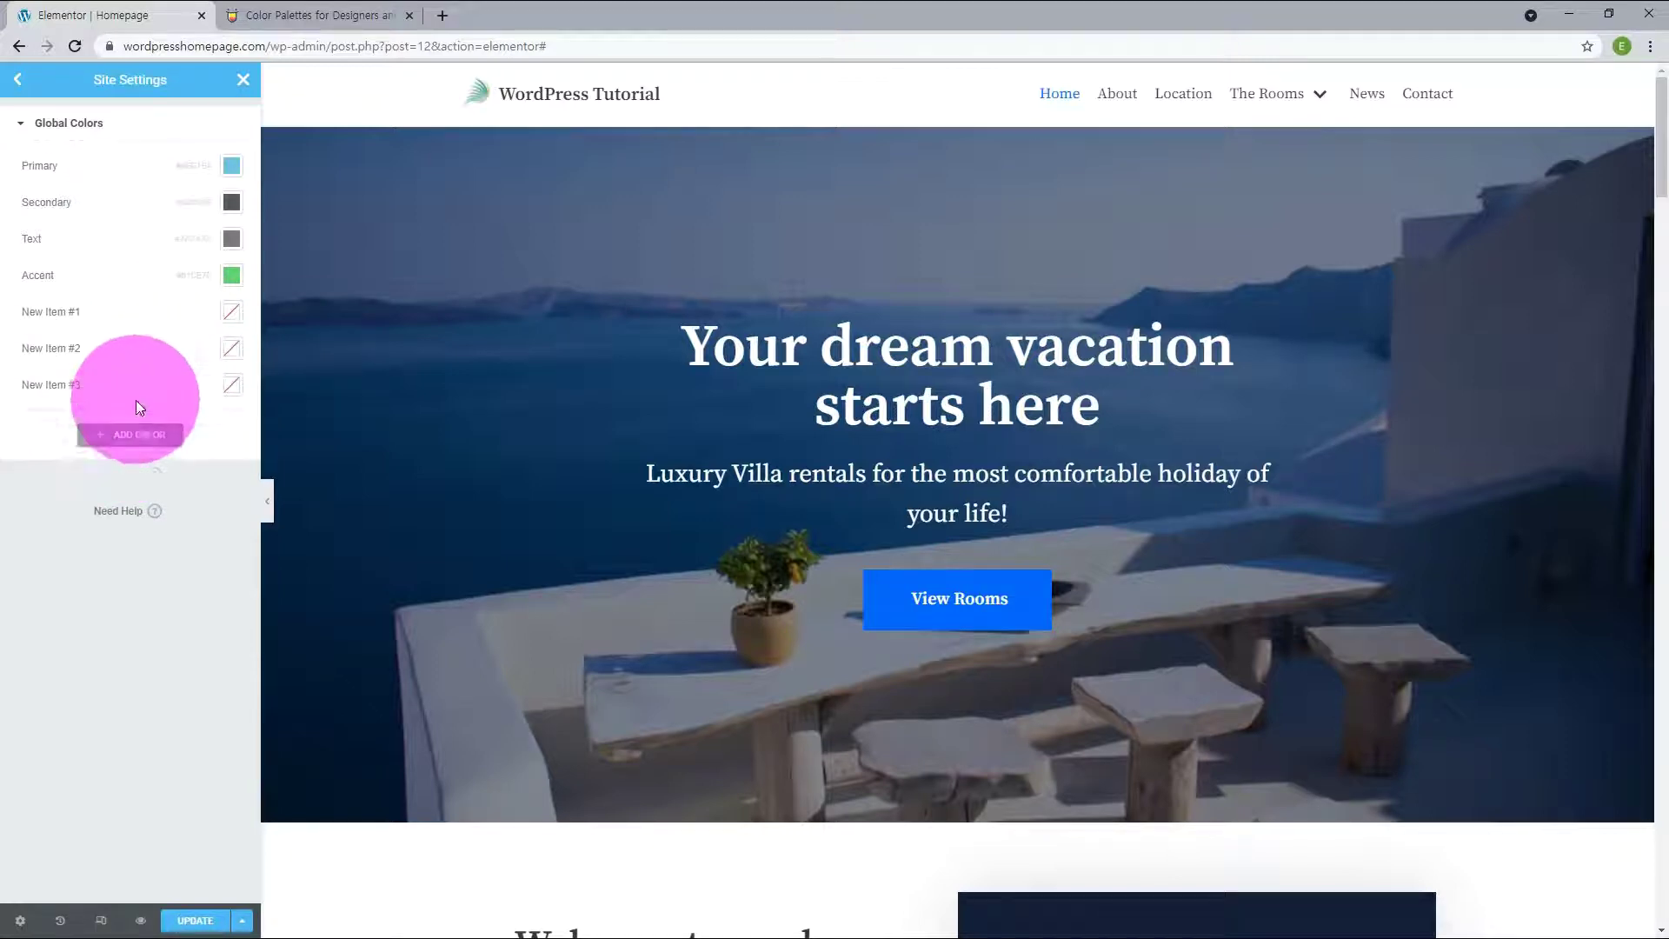
left_click(146, 435)
Step: Name the four added global colors New Primary, New Secondary, New Text and New Accent
left_click(76, 312)
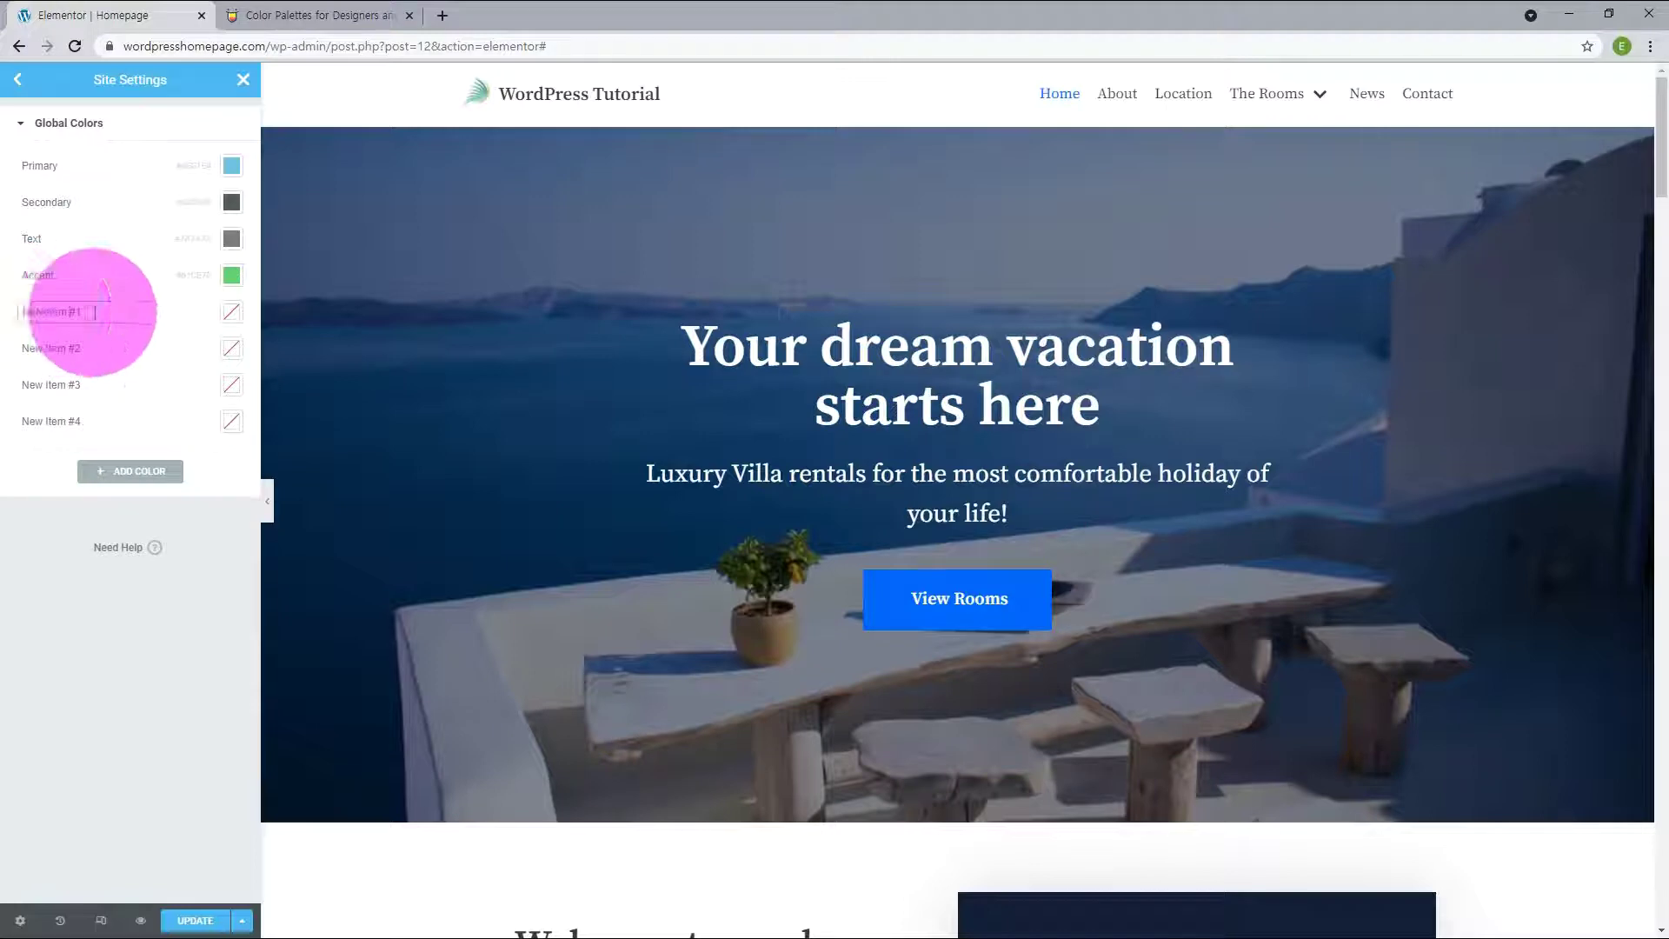
left_click_drag(19, 311, 138, 310)
type("New Primary")
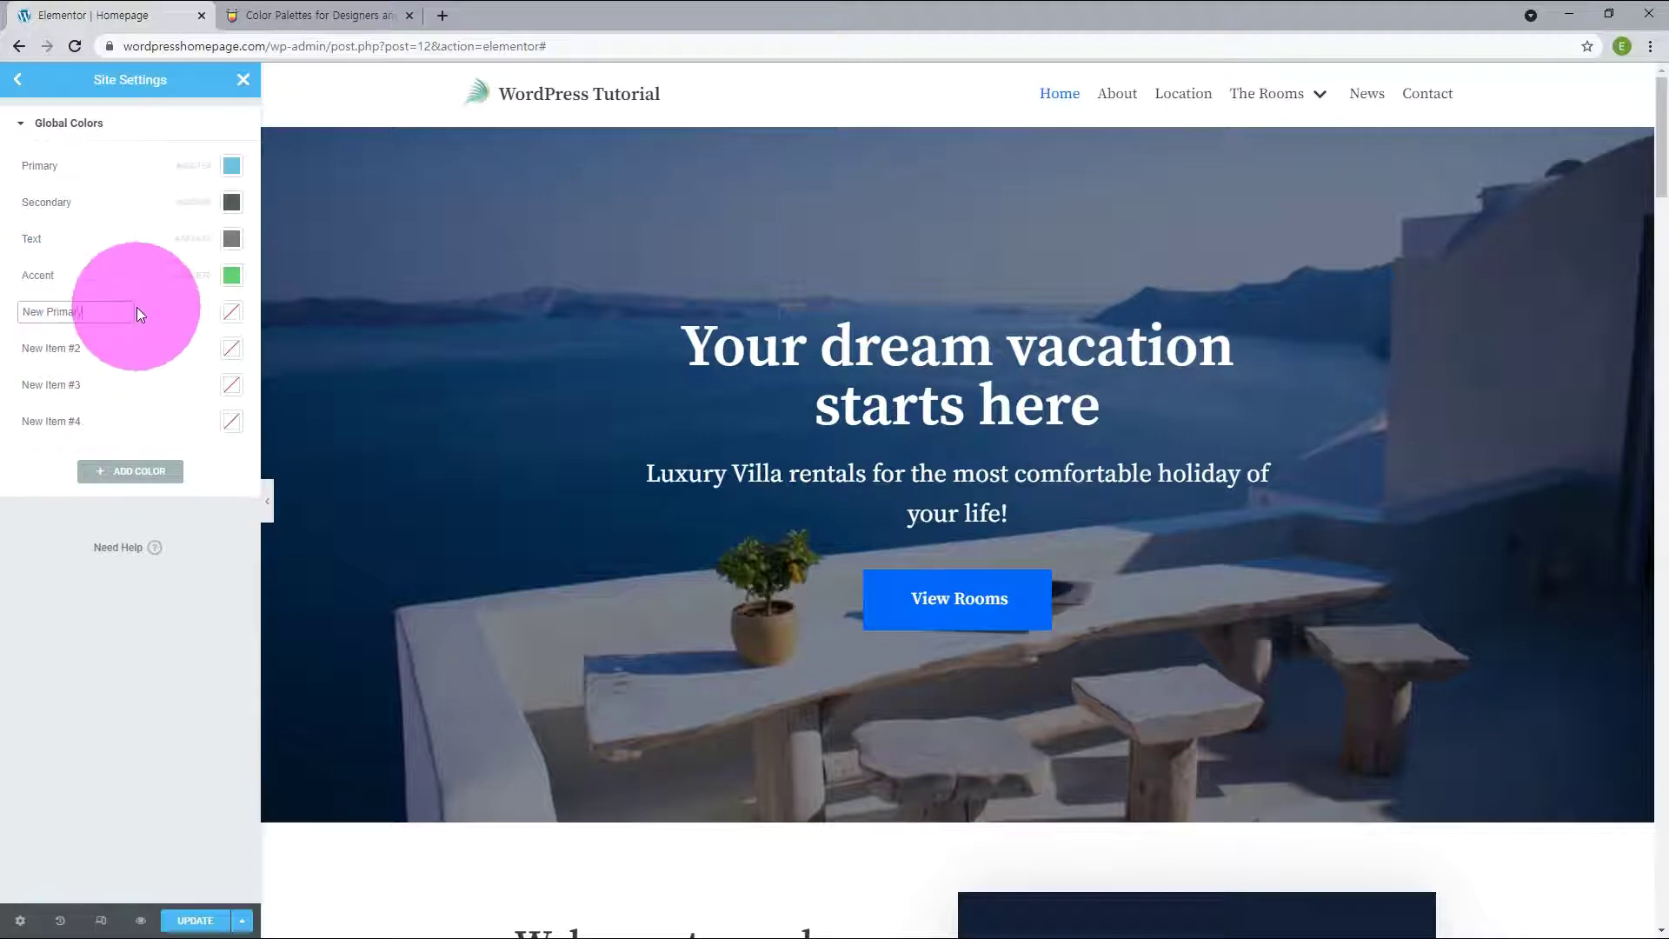
left_click(61, 348)
mouse_move(45, 348)
left_mouse_down()
mouse_move(84, 348)
mouse_move(113, 423)
left_mouse_up()
type("Secondary")
type("Text")
left_click(61, 420)
type("Accent")
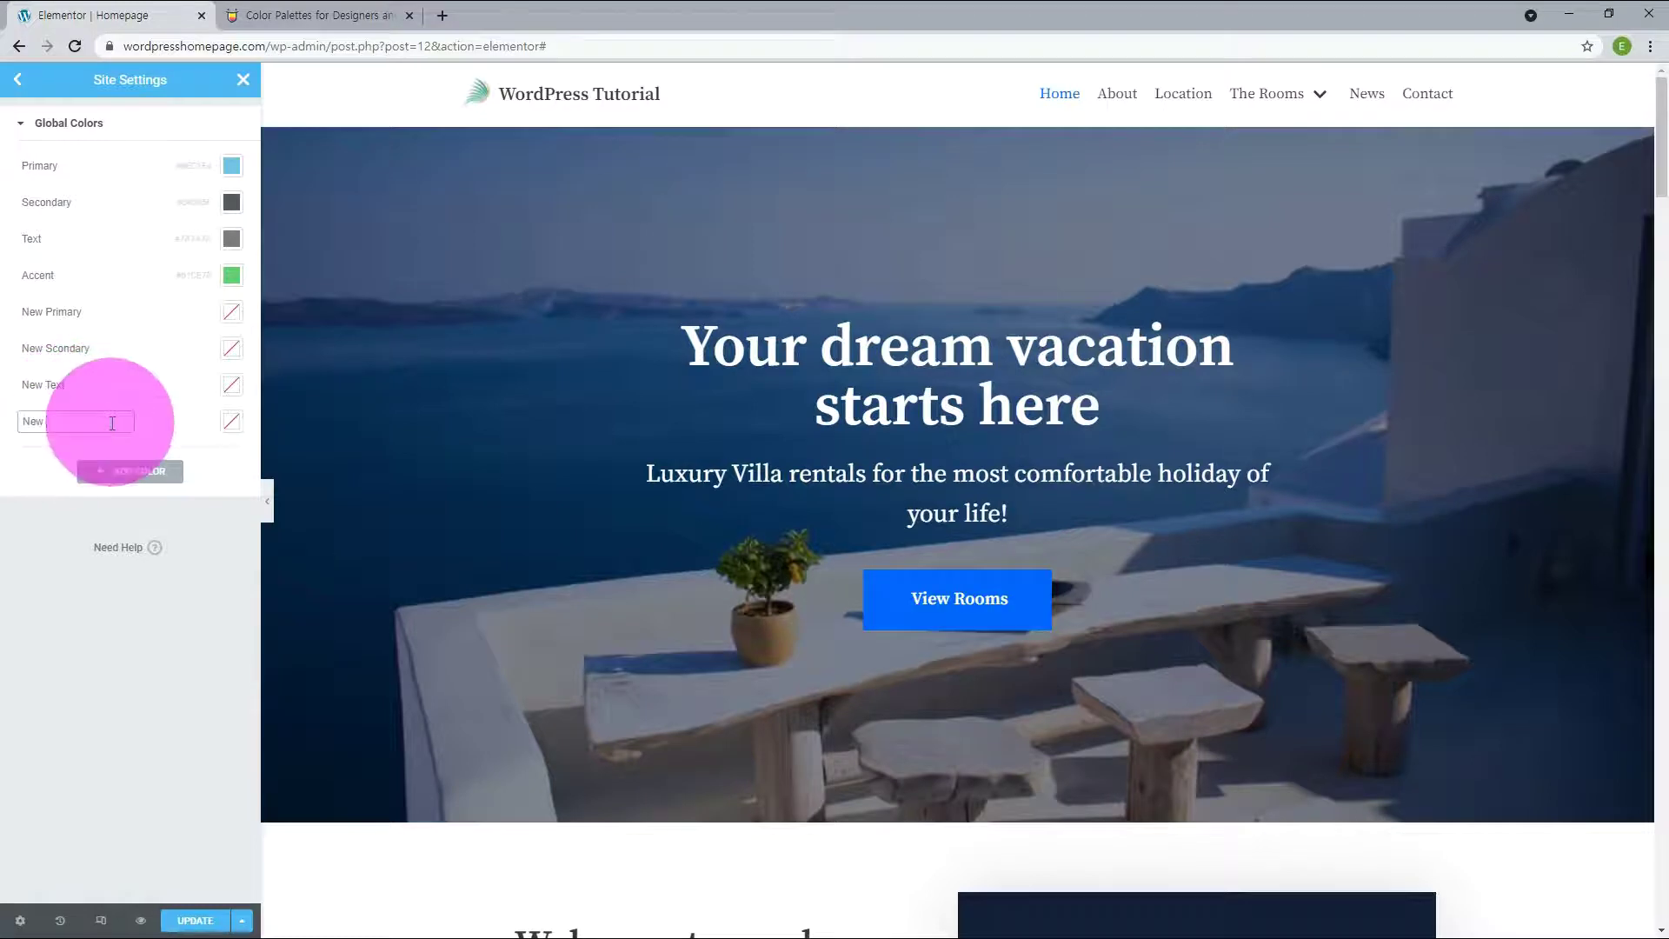
left_click(54, 348)
type("e")
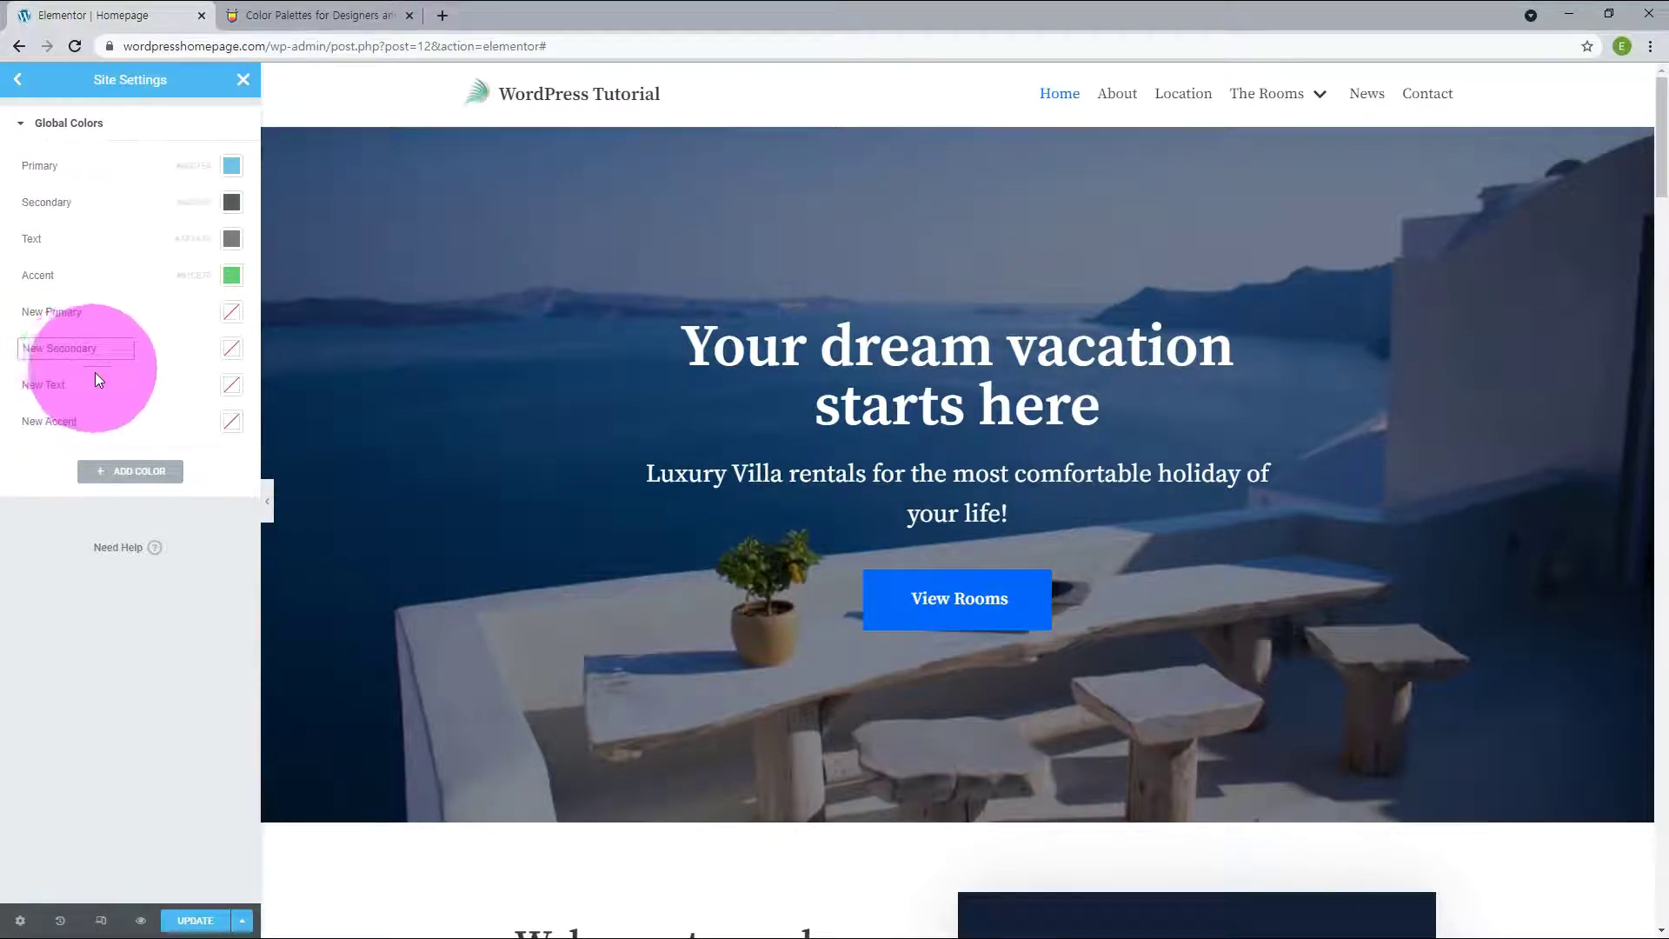
left_click(96, 372)
Step: Copy the teal #62959C from the teal-and-brown palette on Color Hunt and assign it to the New Primary global color
left_click(352, 23)
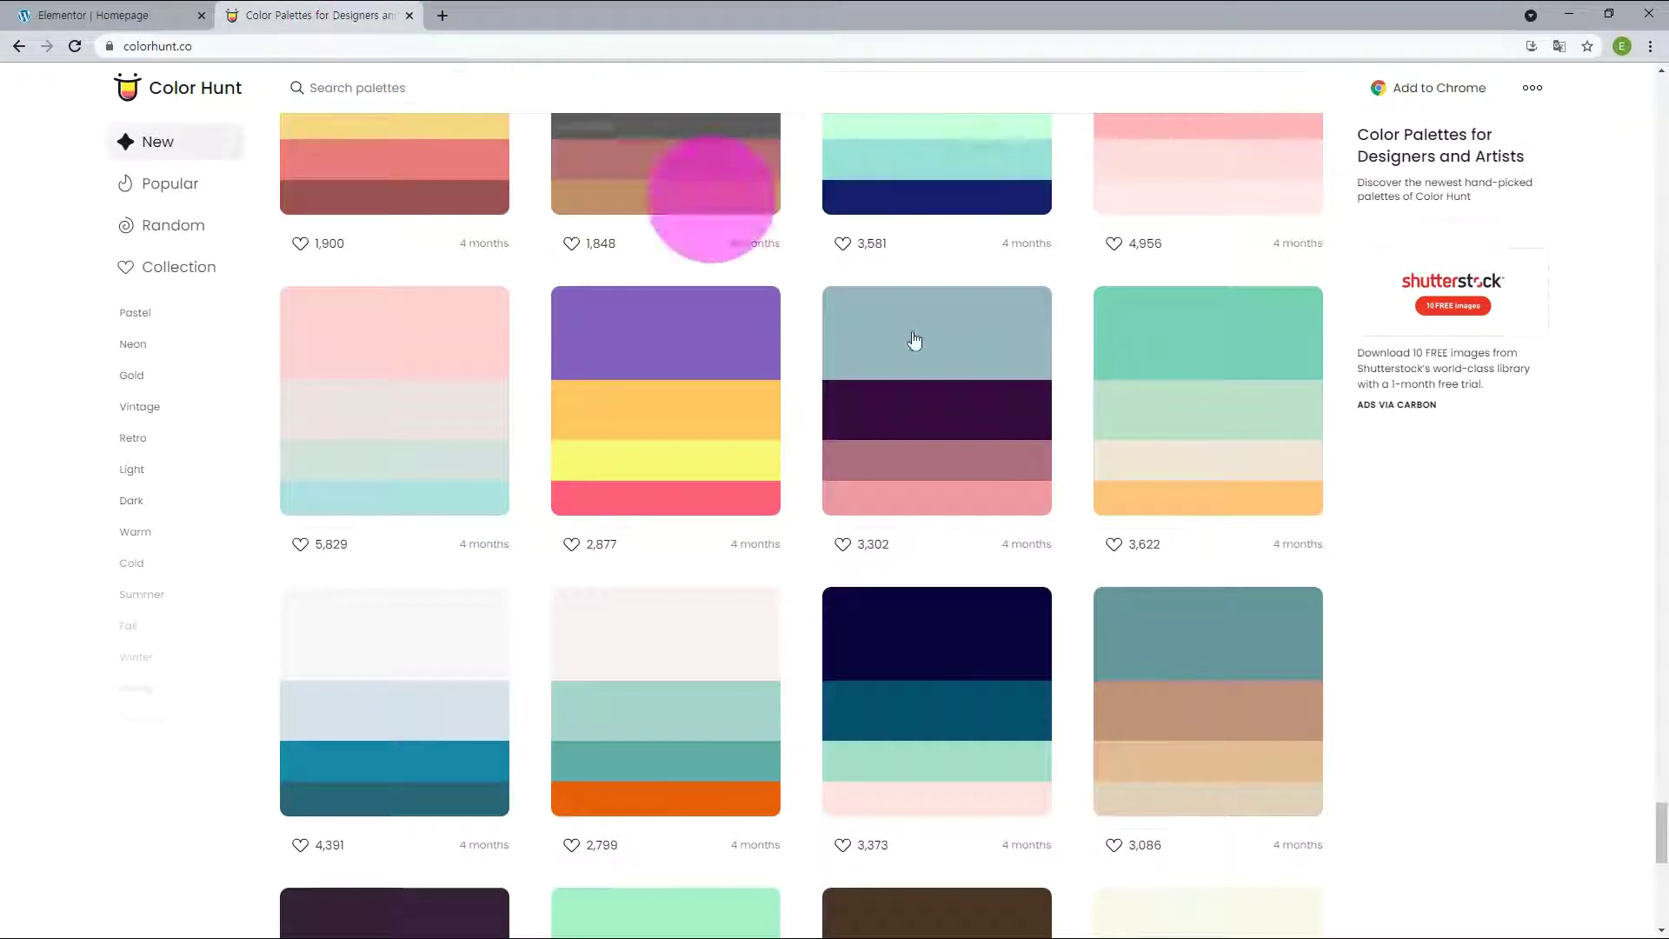
mouse_move(1219, 671)
left_click(1135, 670)
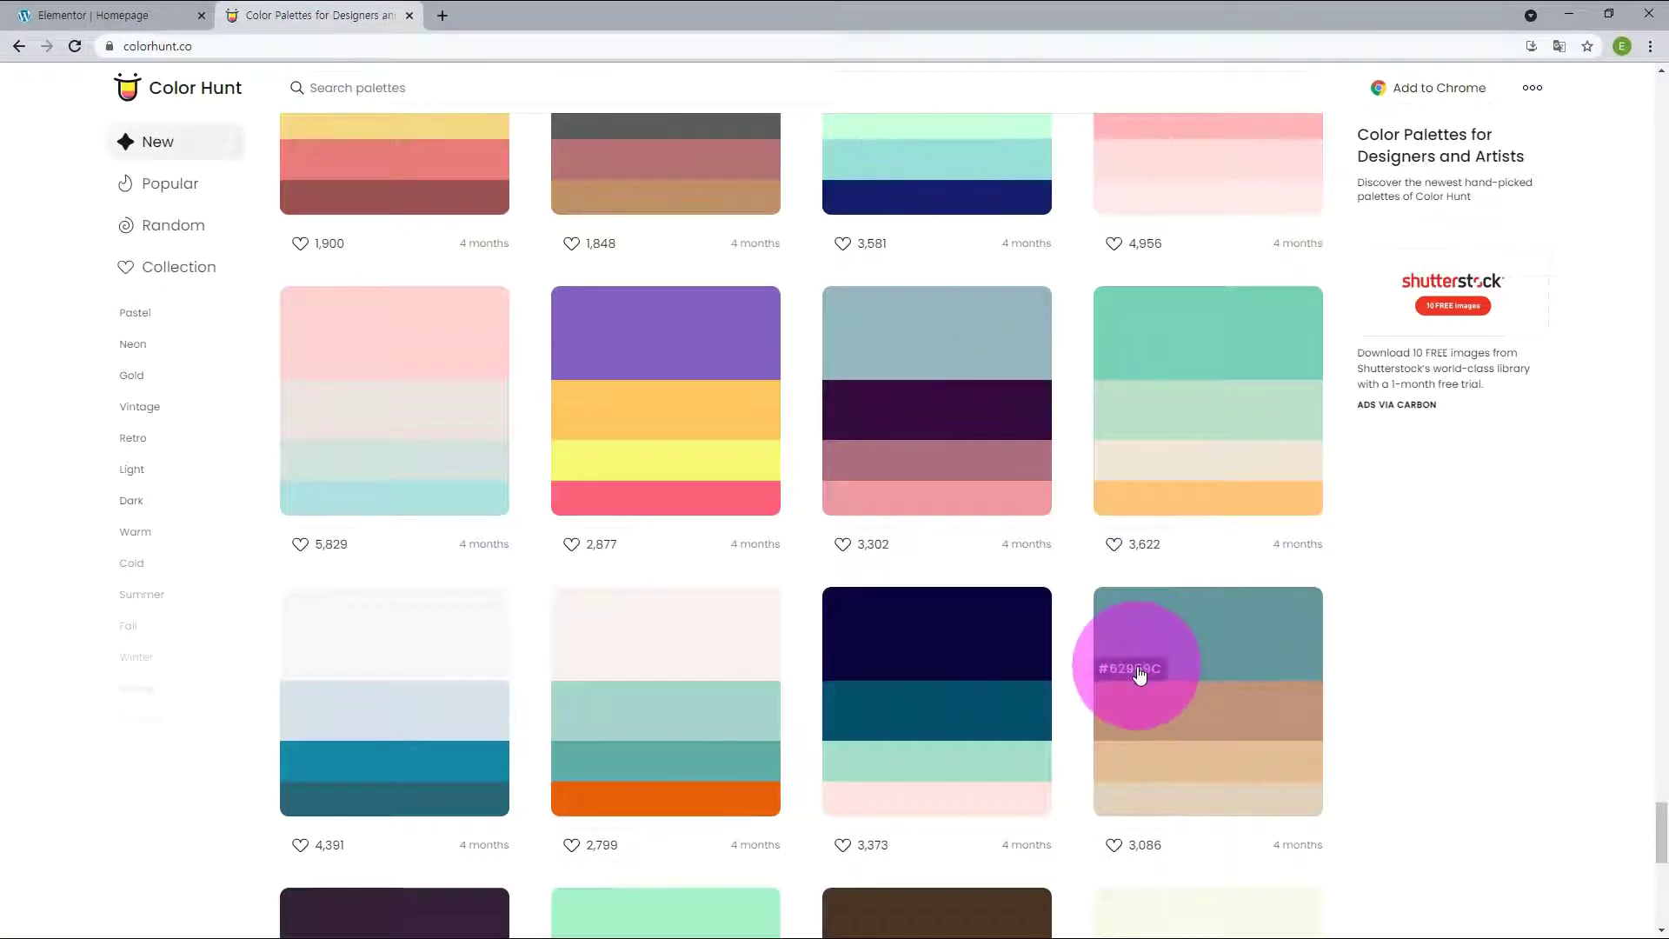
left_click(113, 18)
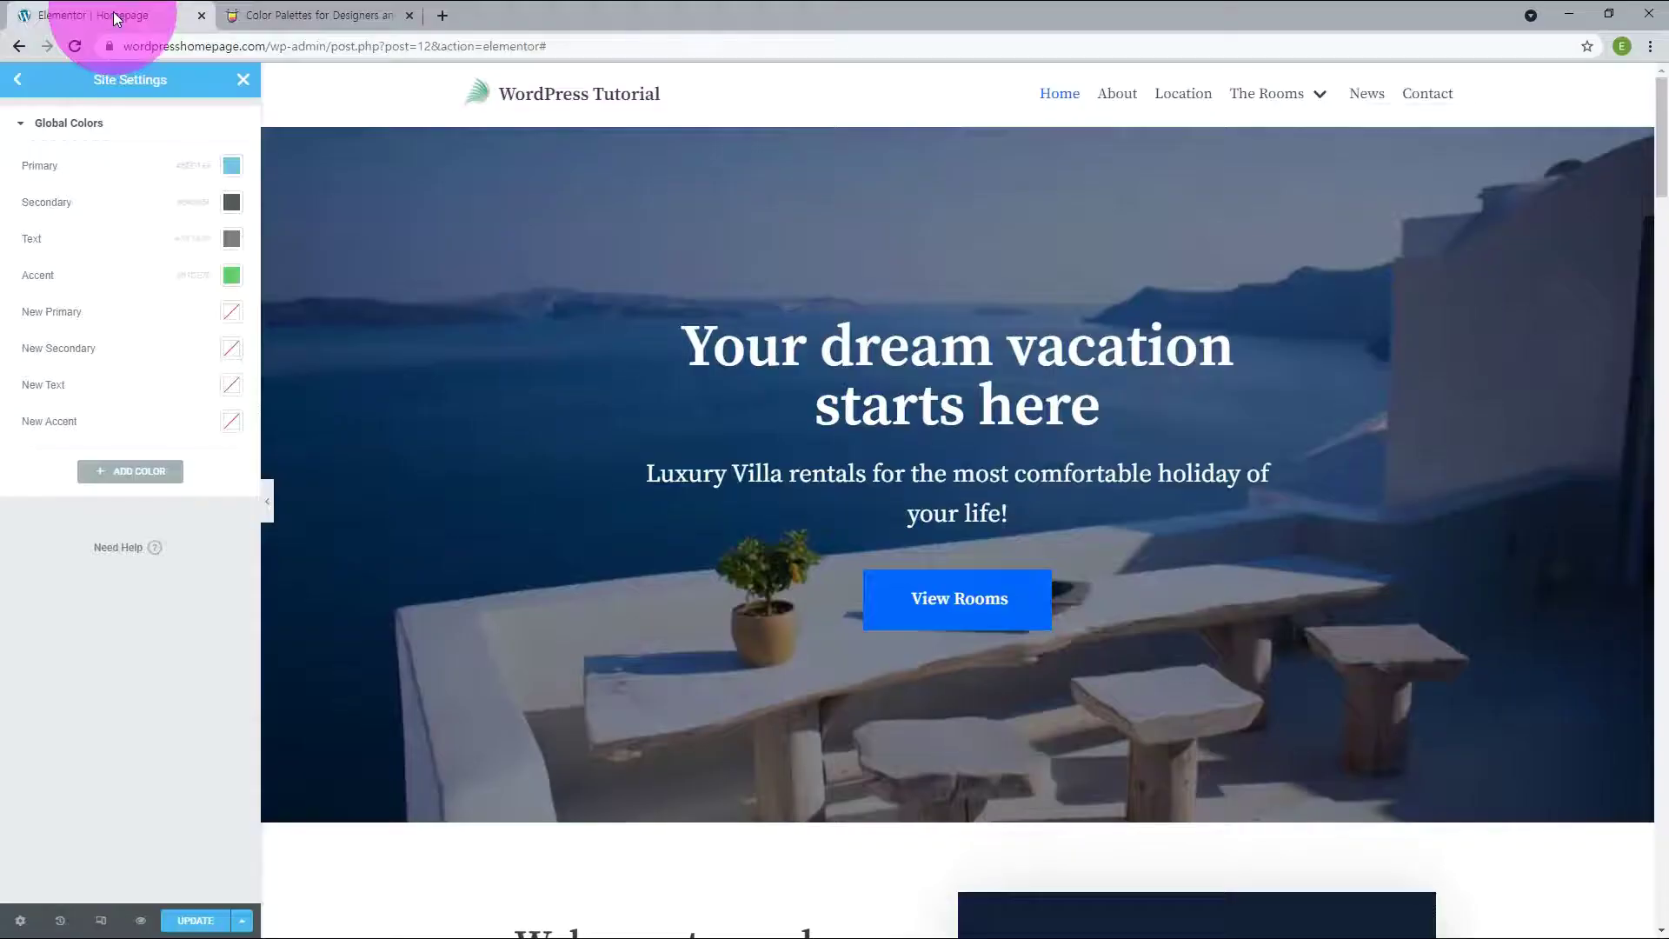
left_click(233, 326)
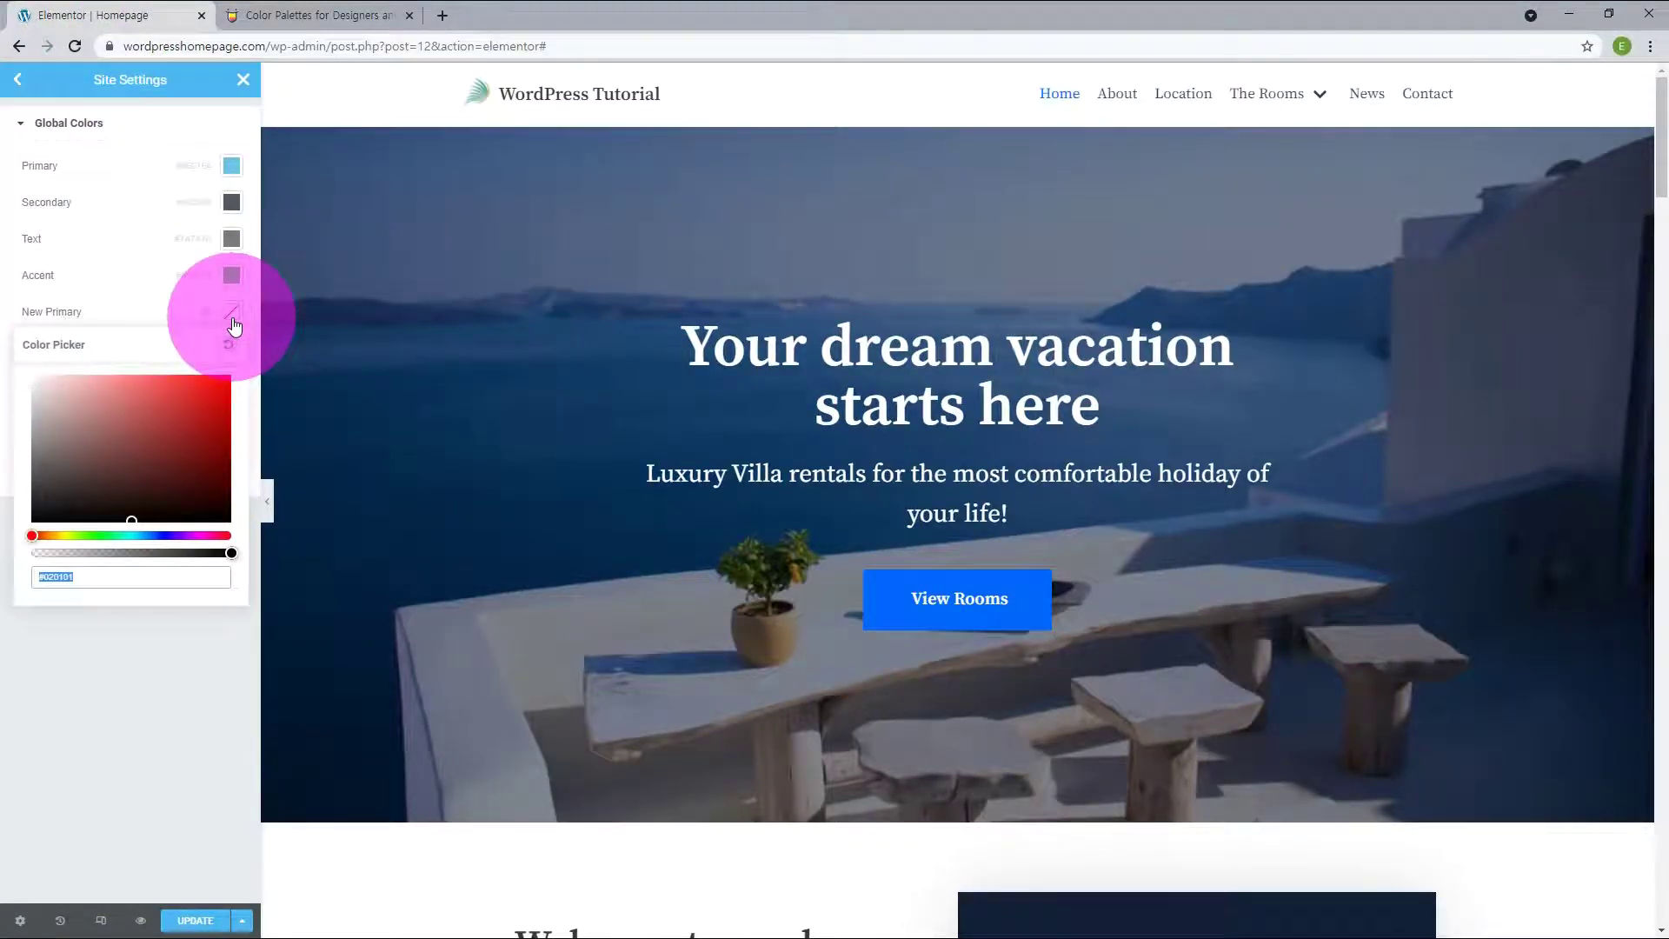
key("ctrl+v")
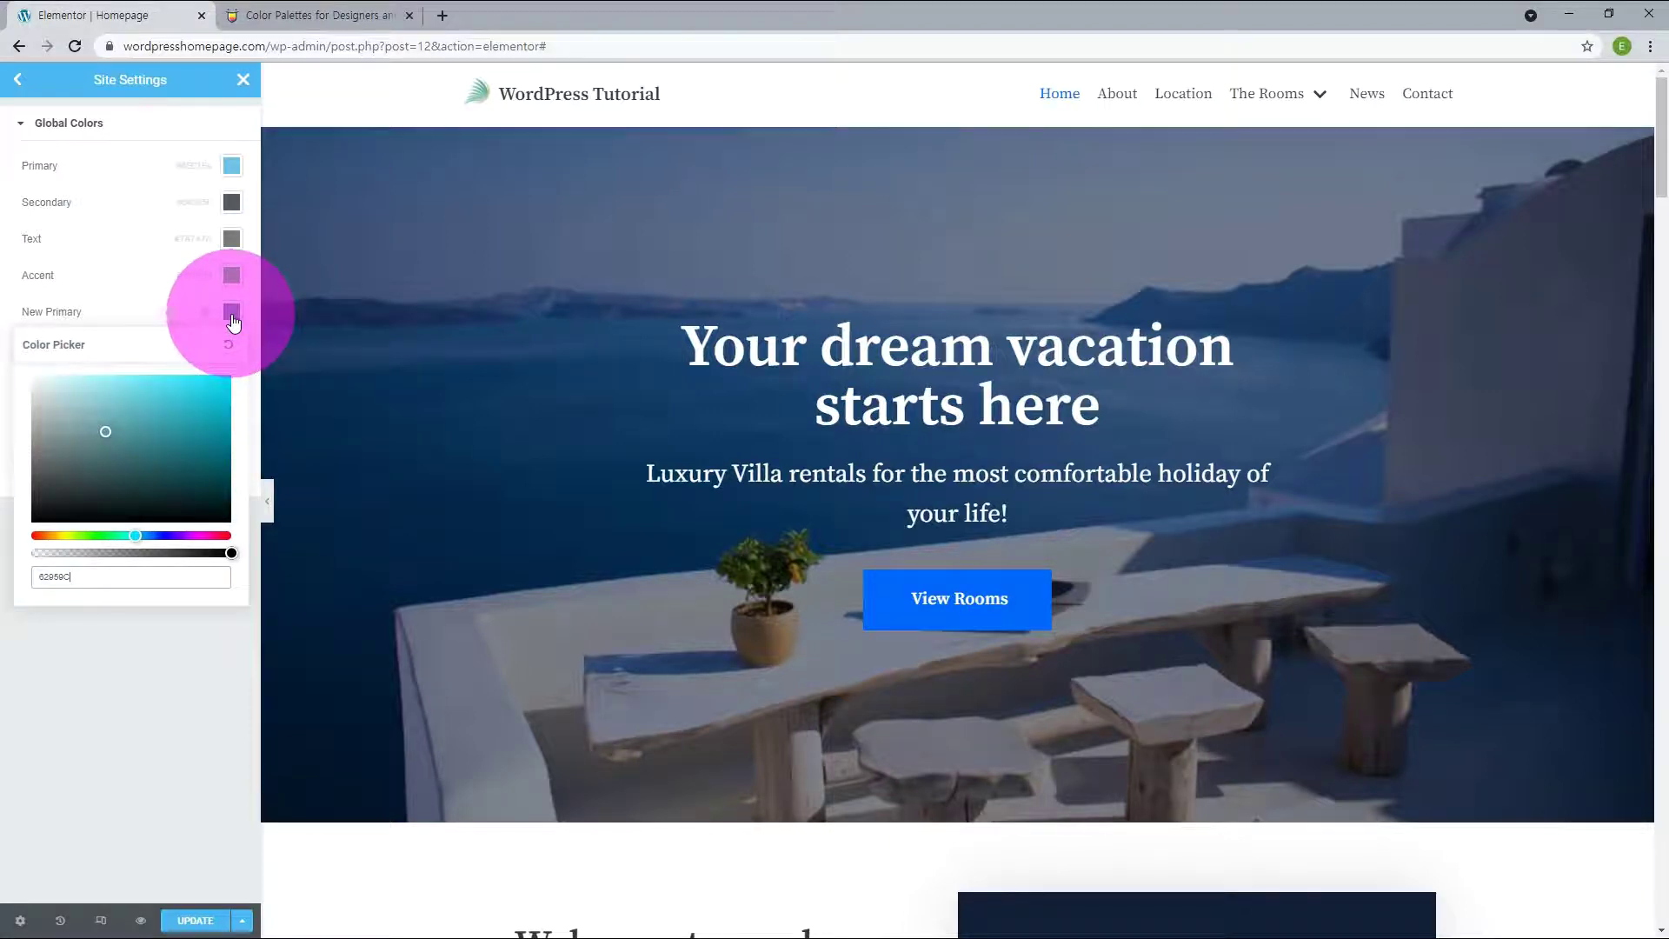
left_click(233, 318)
Step: Copy the second color, the brown, of the same Color Hunt palette and assign it to the New Secondary global color
left_click(315, 15)
left_click(1121, 730)
left_click(104, 15)
left_click(231, 352)
key("ctrl+v")
left_click(233, 354)
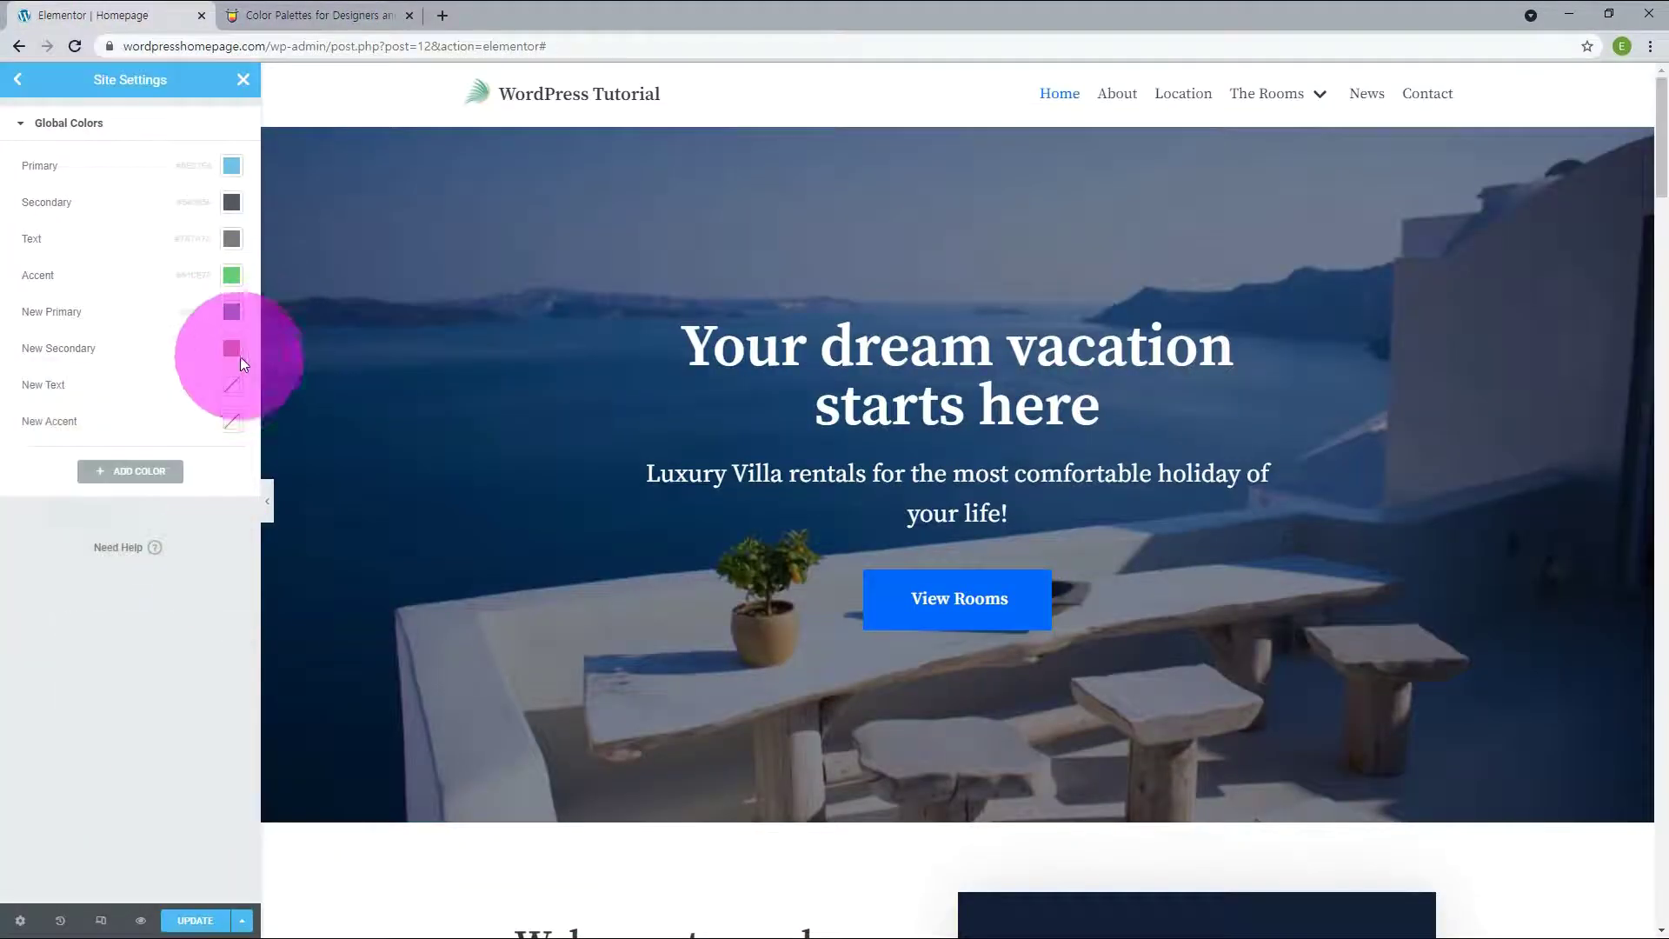
Step: Copy the third color, the tan, of the same Color Hunt palette and assign it to the New Text global color
left_click(305, 15)
left_click(1141, 770)
left_click(131, 15)
left_click(232, 385)
key("ctrl+v")
left_click(142, 732)
Step: Assign the same Color Hunt palette's fourth color, the light beige, to the New Accent global color and update the site settings
left_click(317, 15)
left_click(1172, 789)
left_click(105, 15)
left_click(231, 421)
key("ctrl+v")
left_click(146, 769)
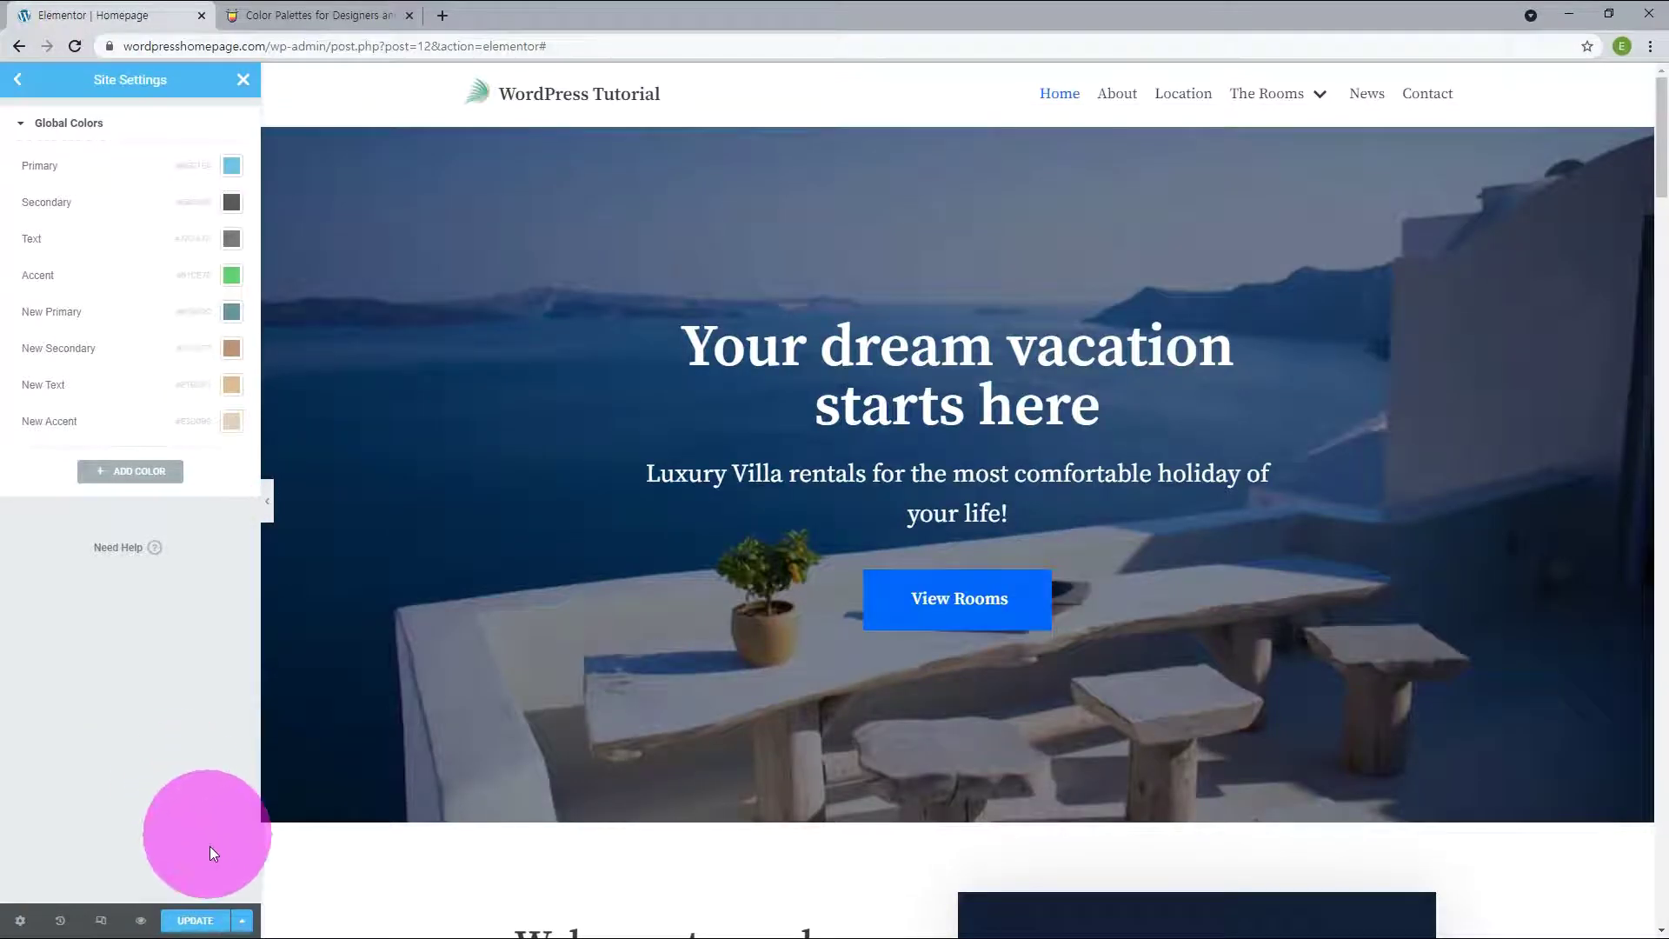
left_click(202, 920)
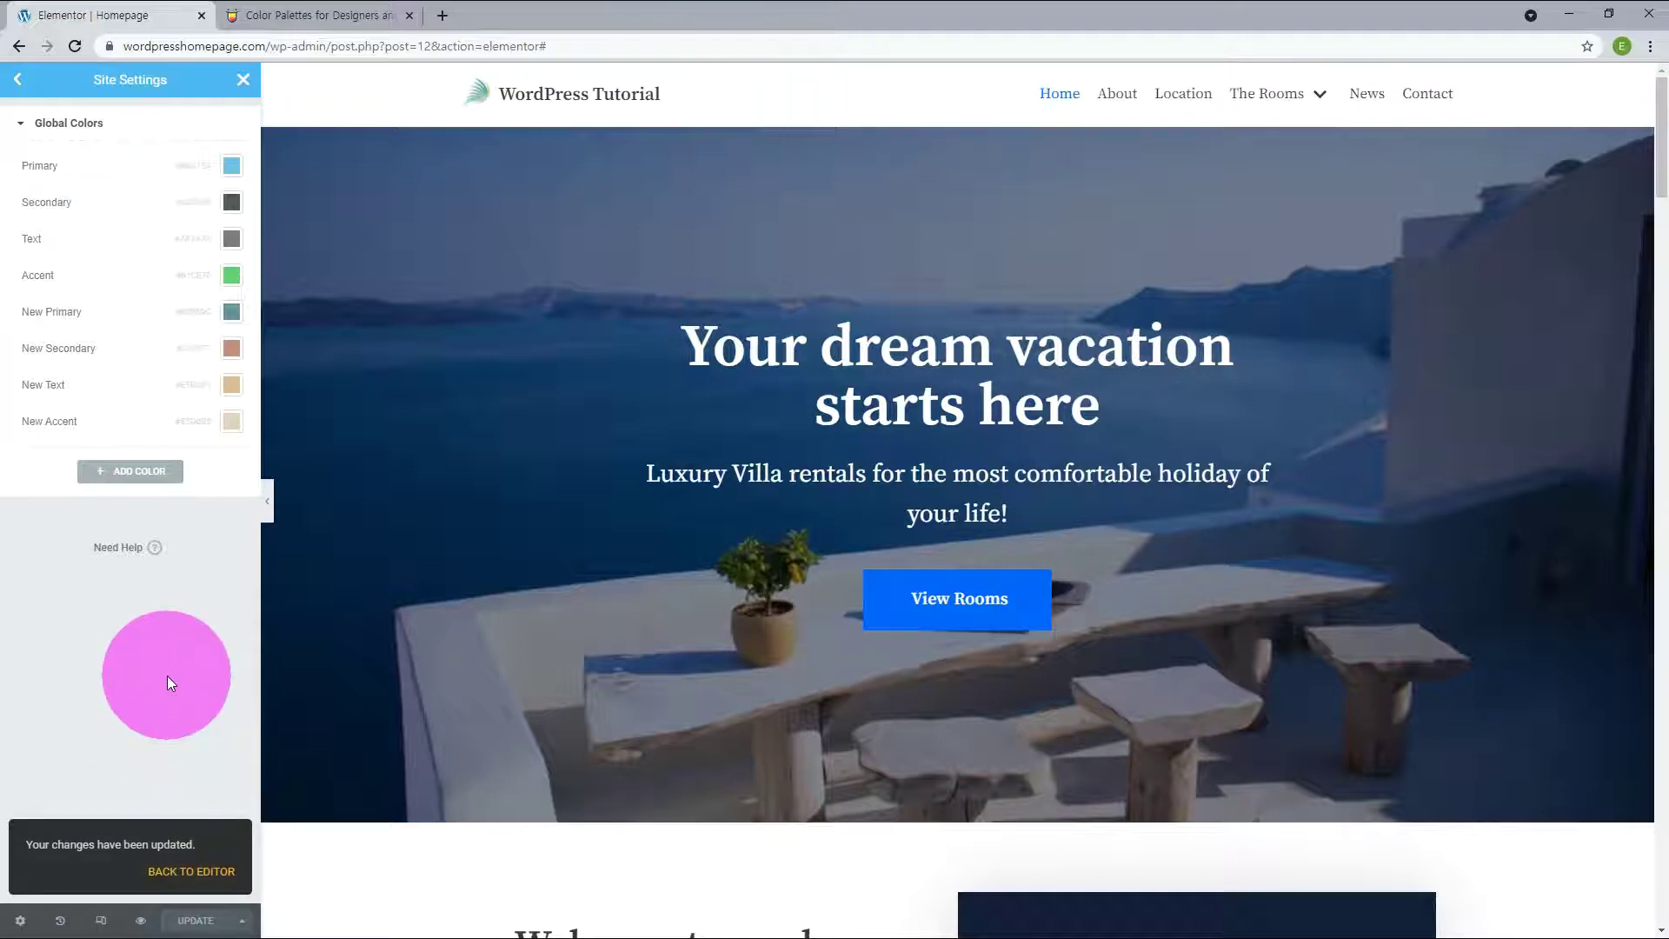
Step: Return to the page editor and set the View Rooms button's normal background color to the global color New Primary
left_click(247, 79)
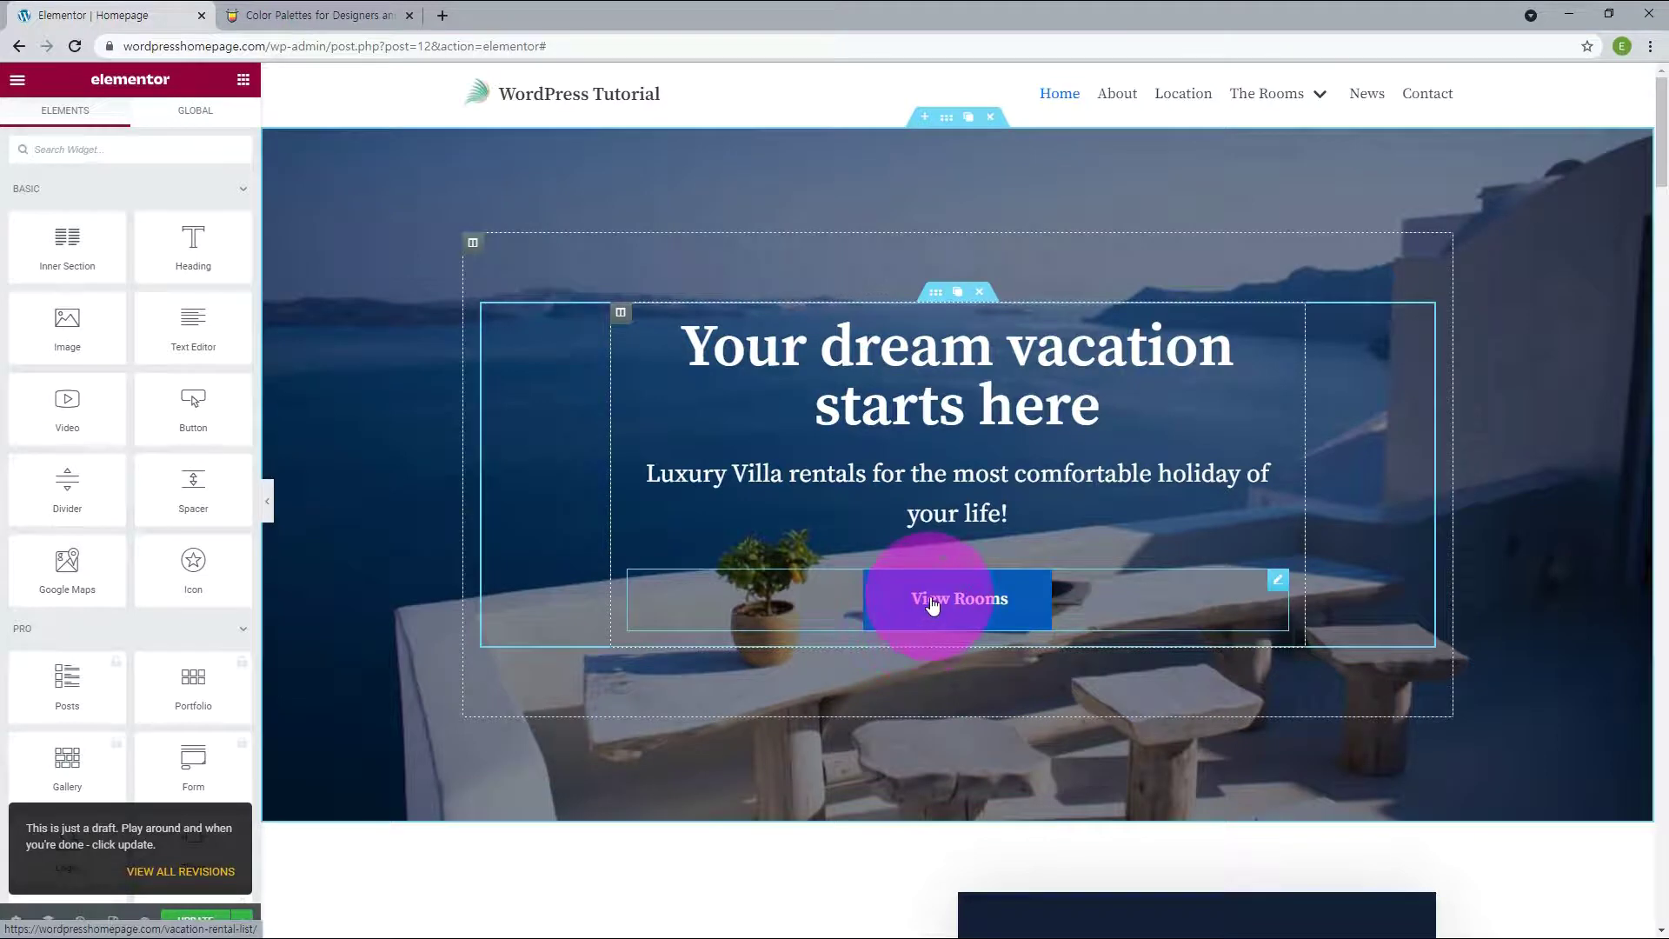
left_click(1282, 581)
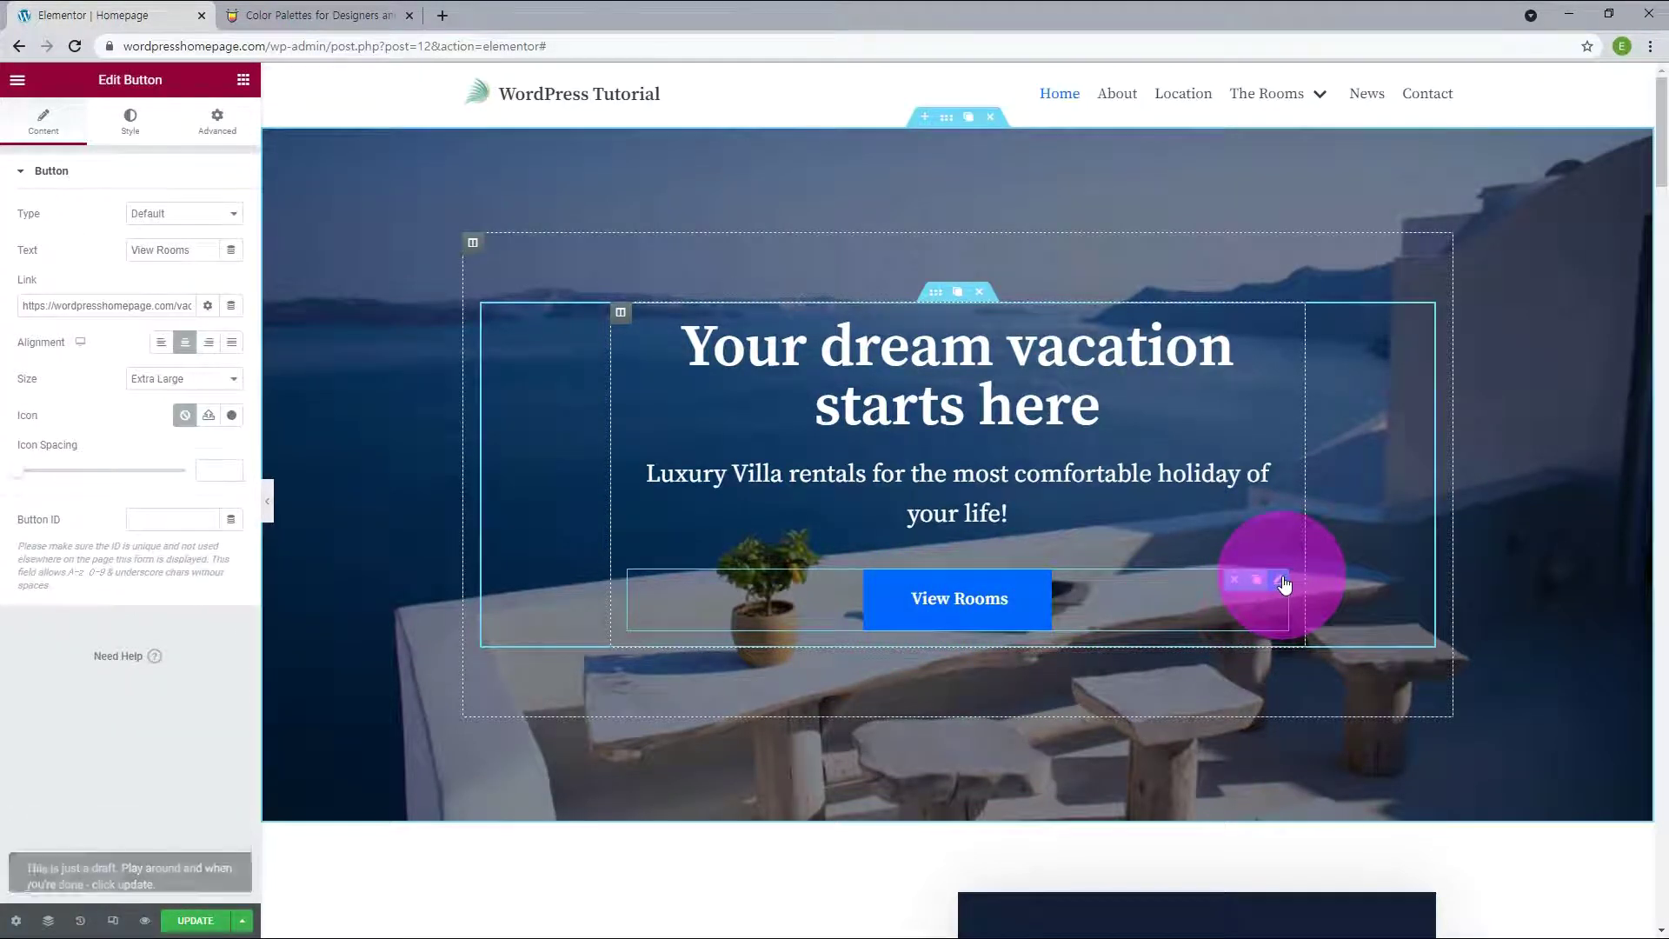
left_click(131, 130)
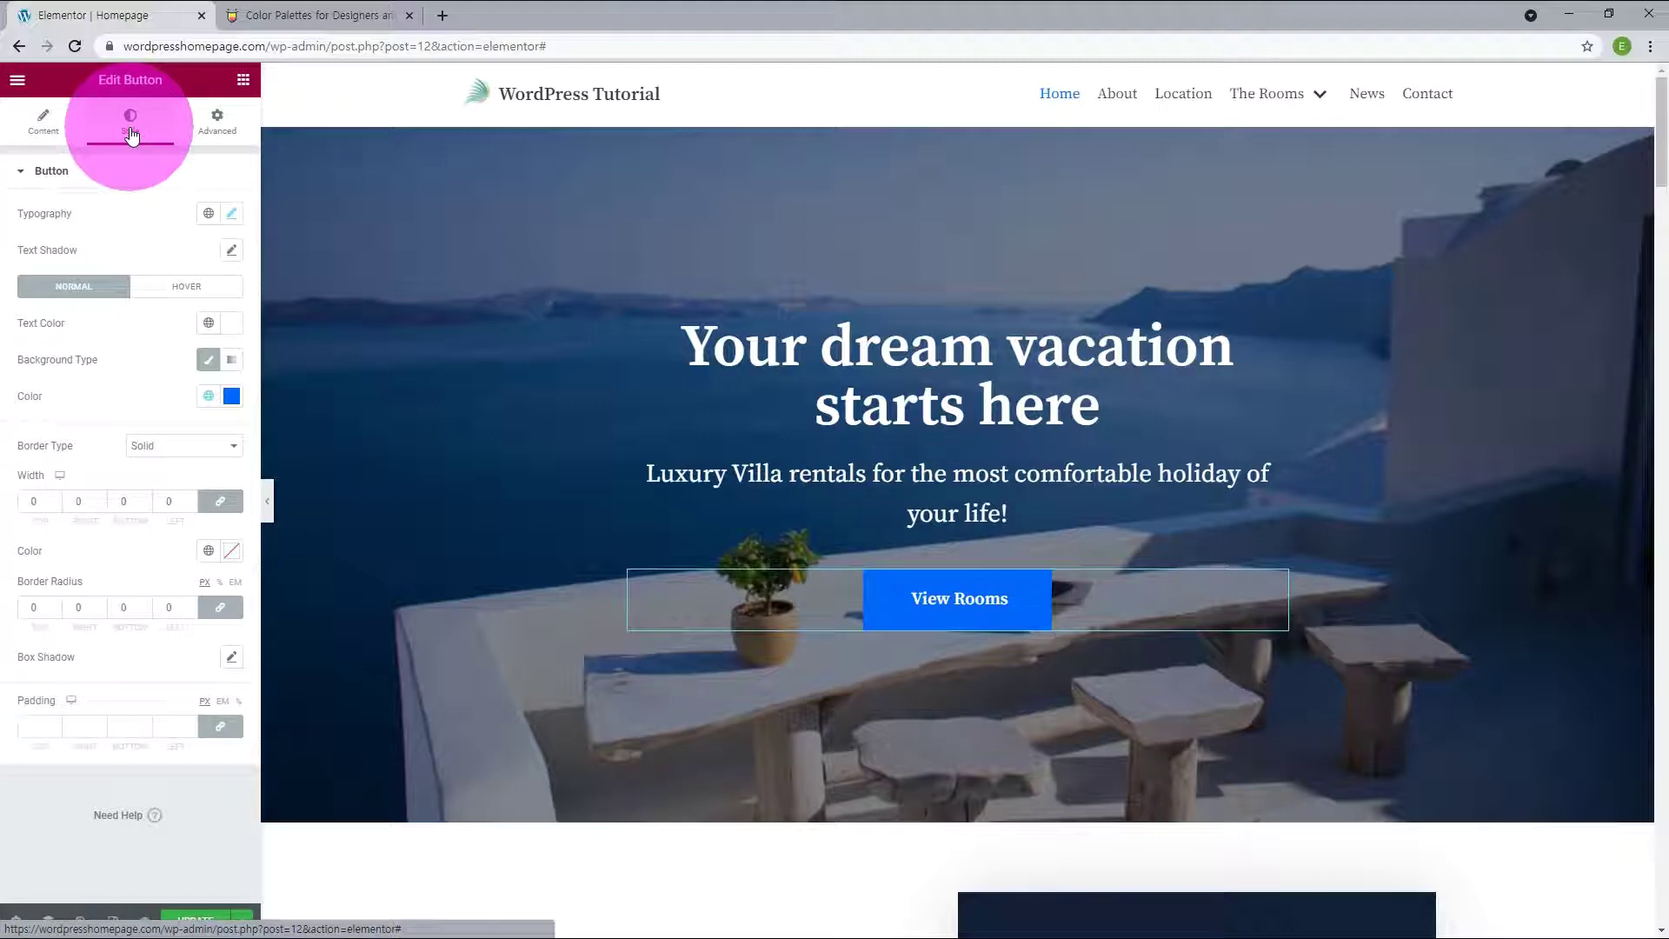
left_click(210, 399)
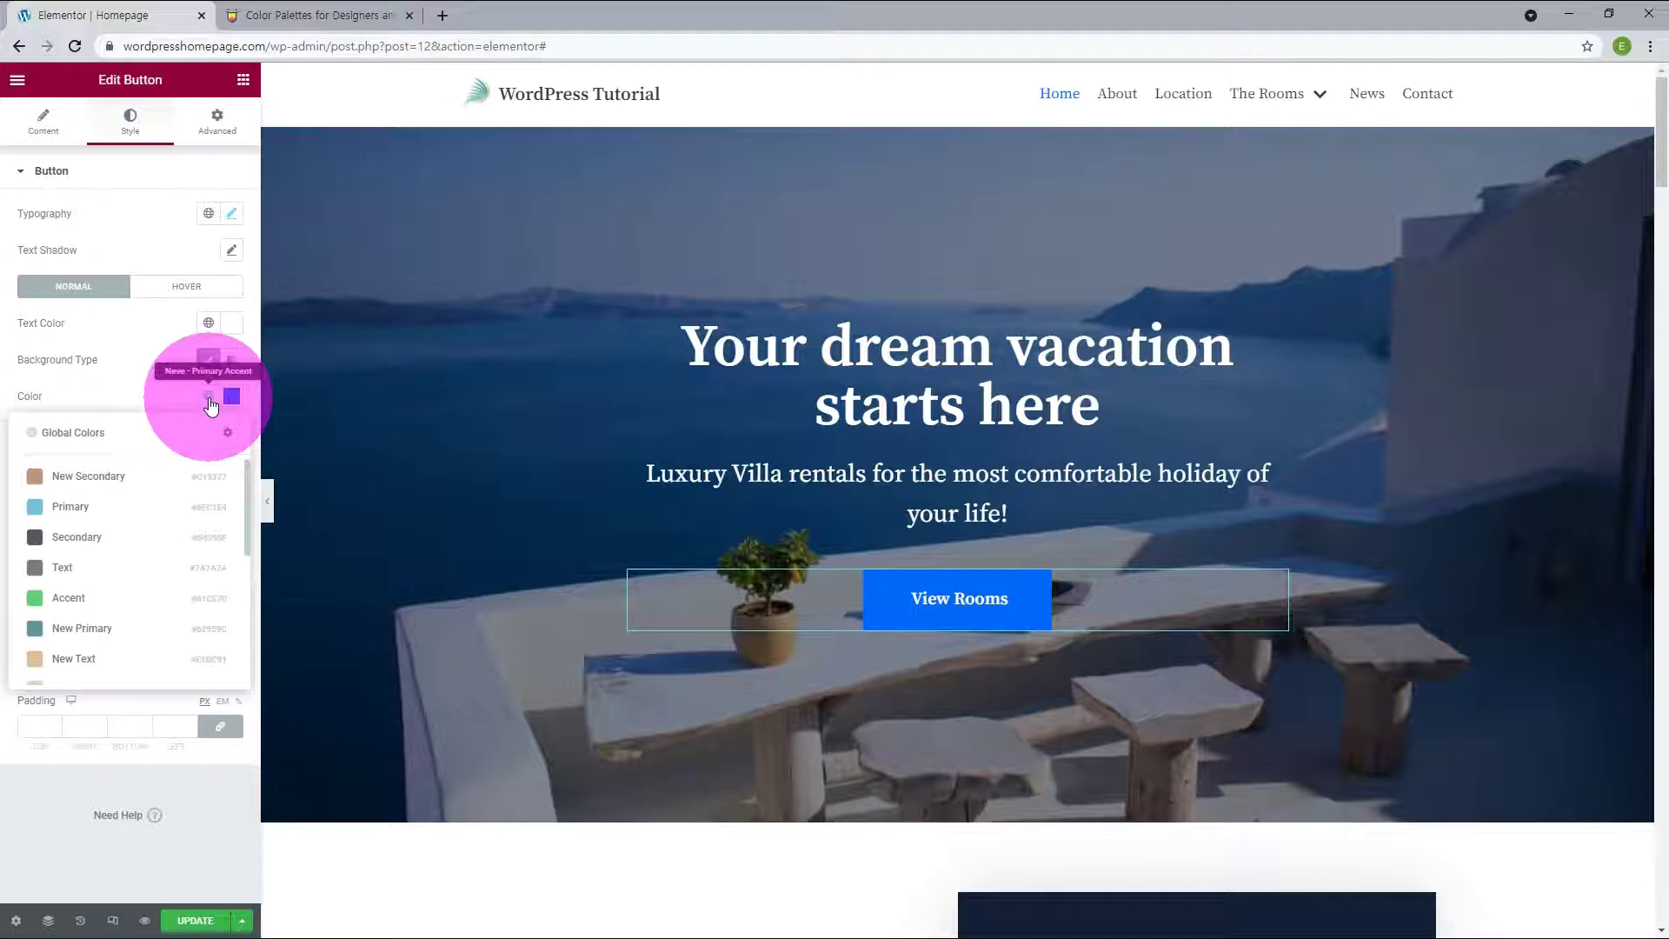
scroll(121, 639, "down", 1)
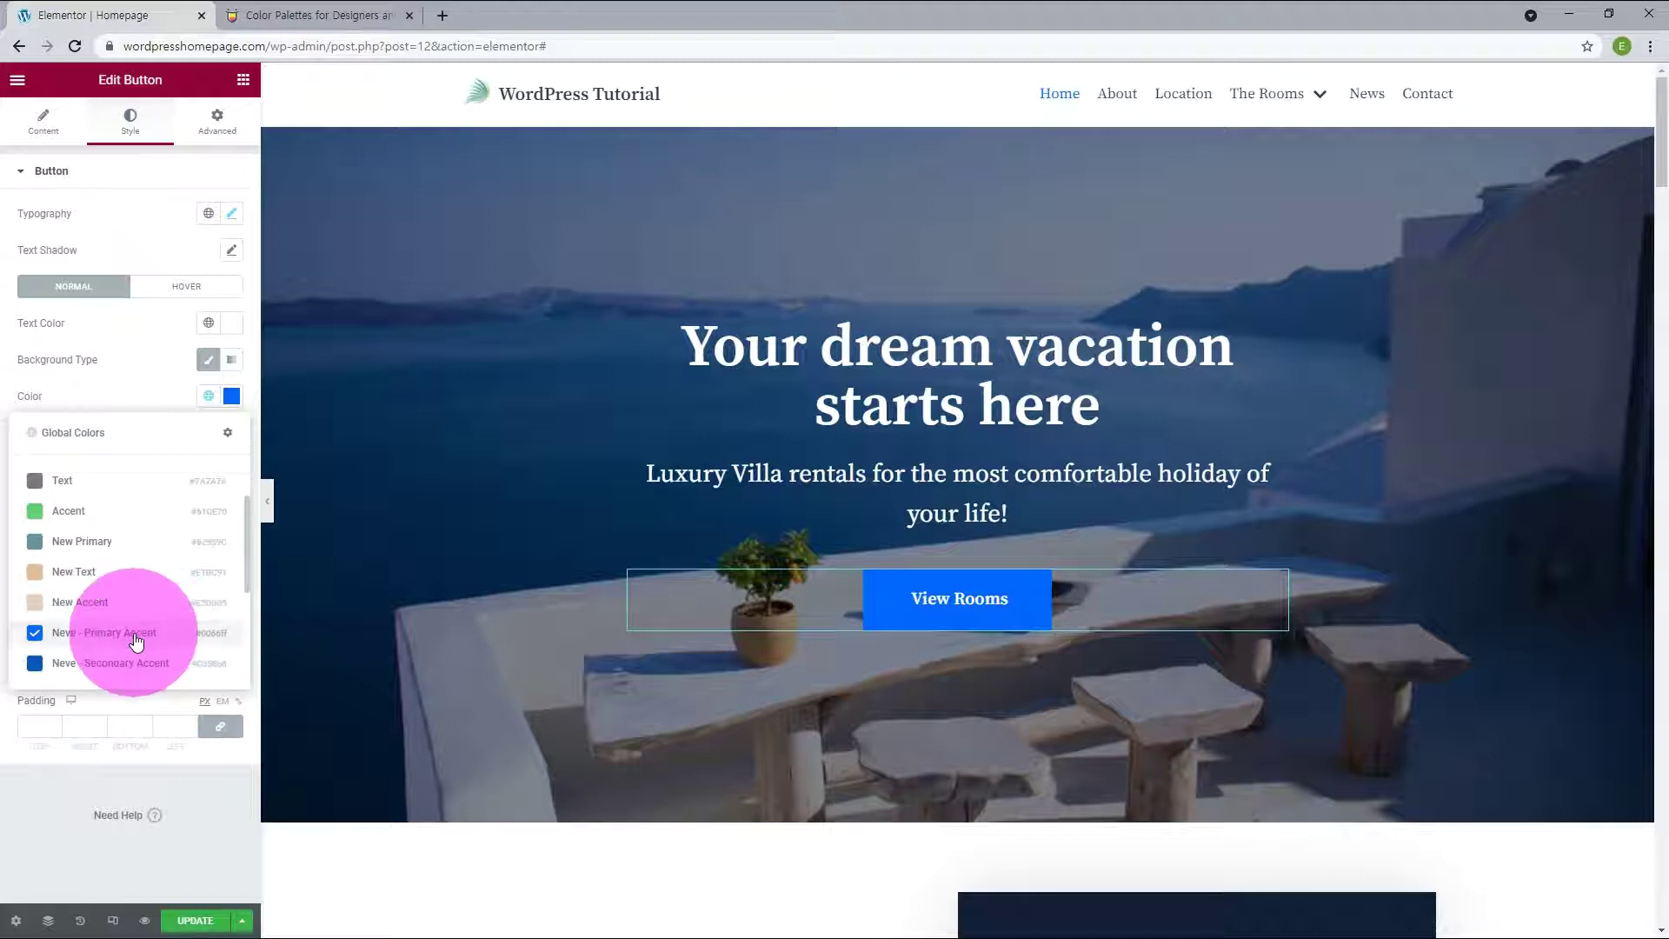
left_click(82, 542)
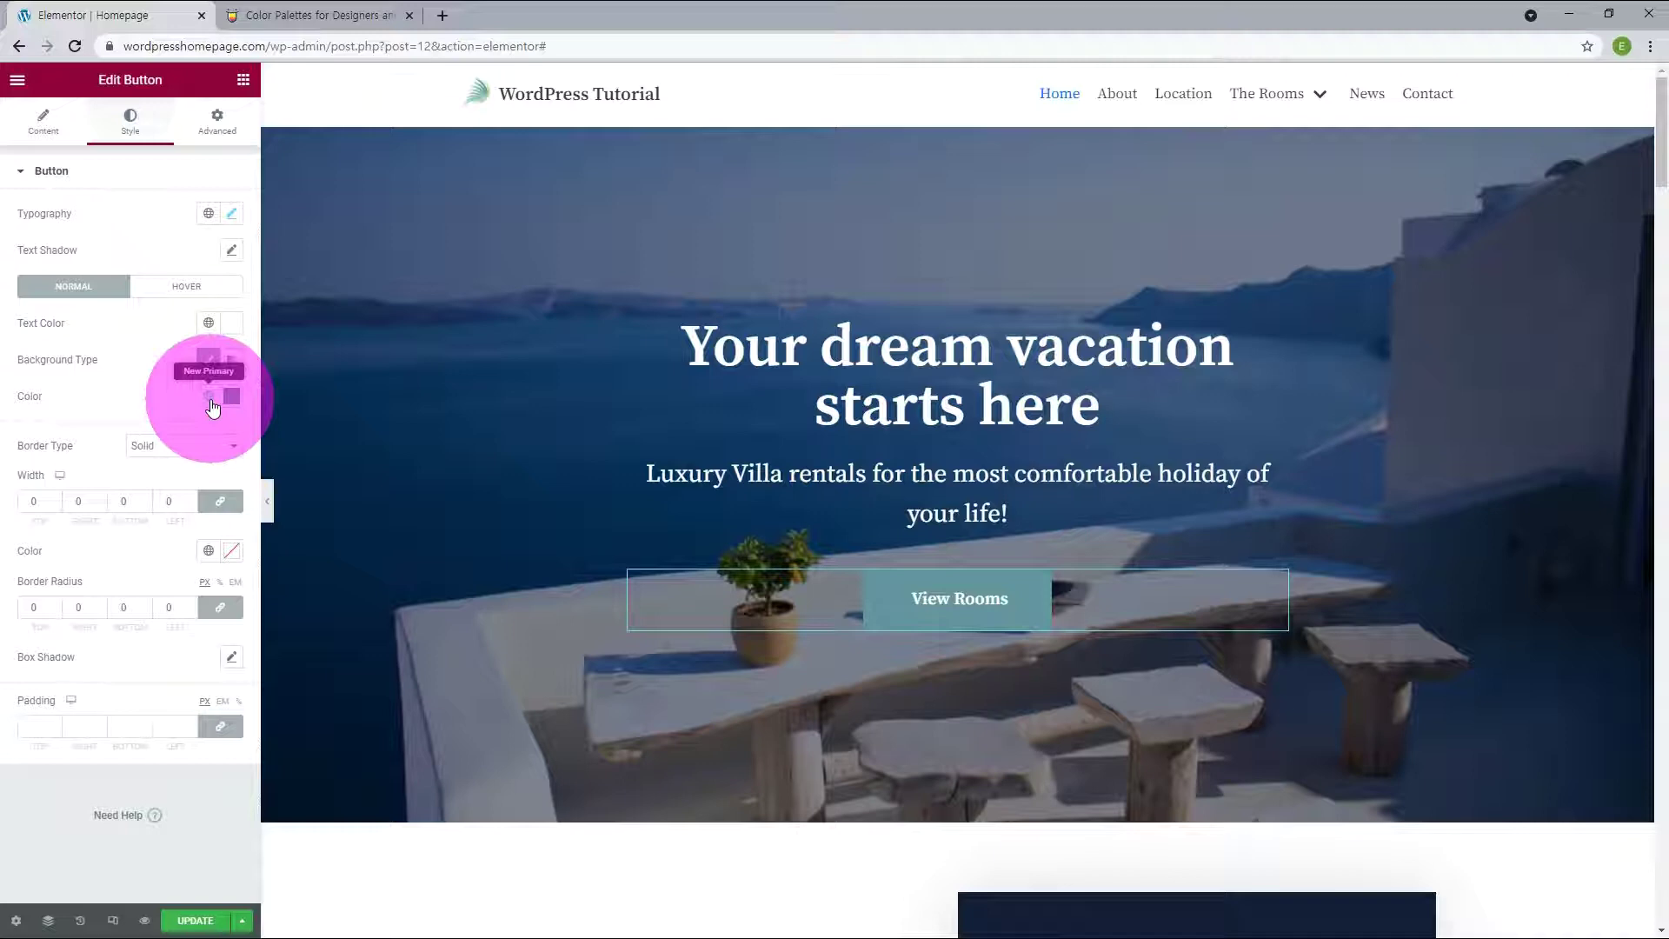
Step: Set the View Rooms button's hover background color to the global color New Accent
left_click(178, 290)
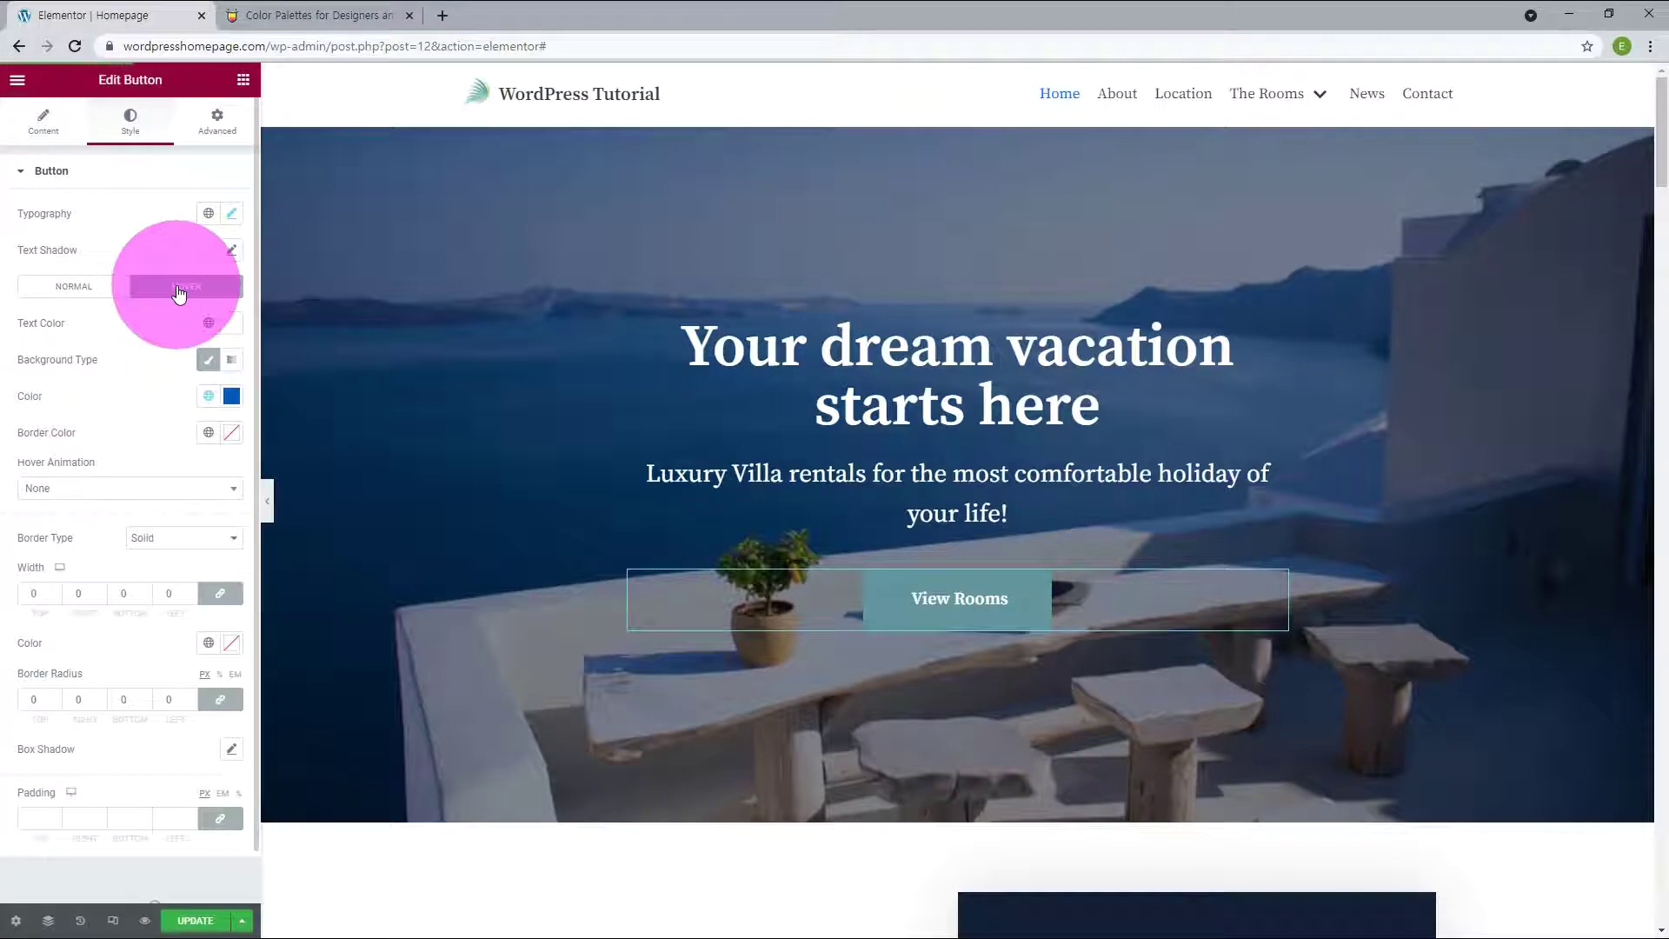
left_click(231, 397)
left_click(208, 398)
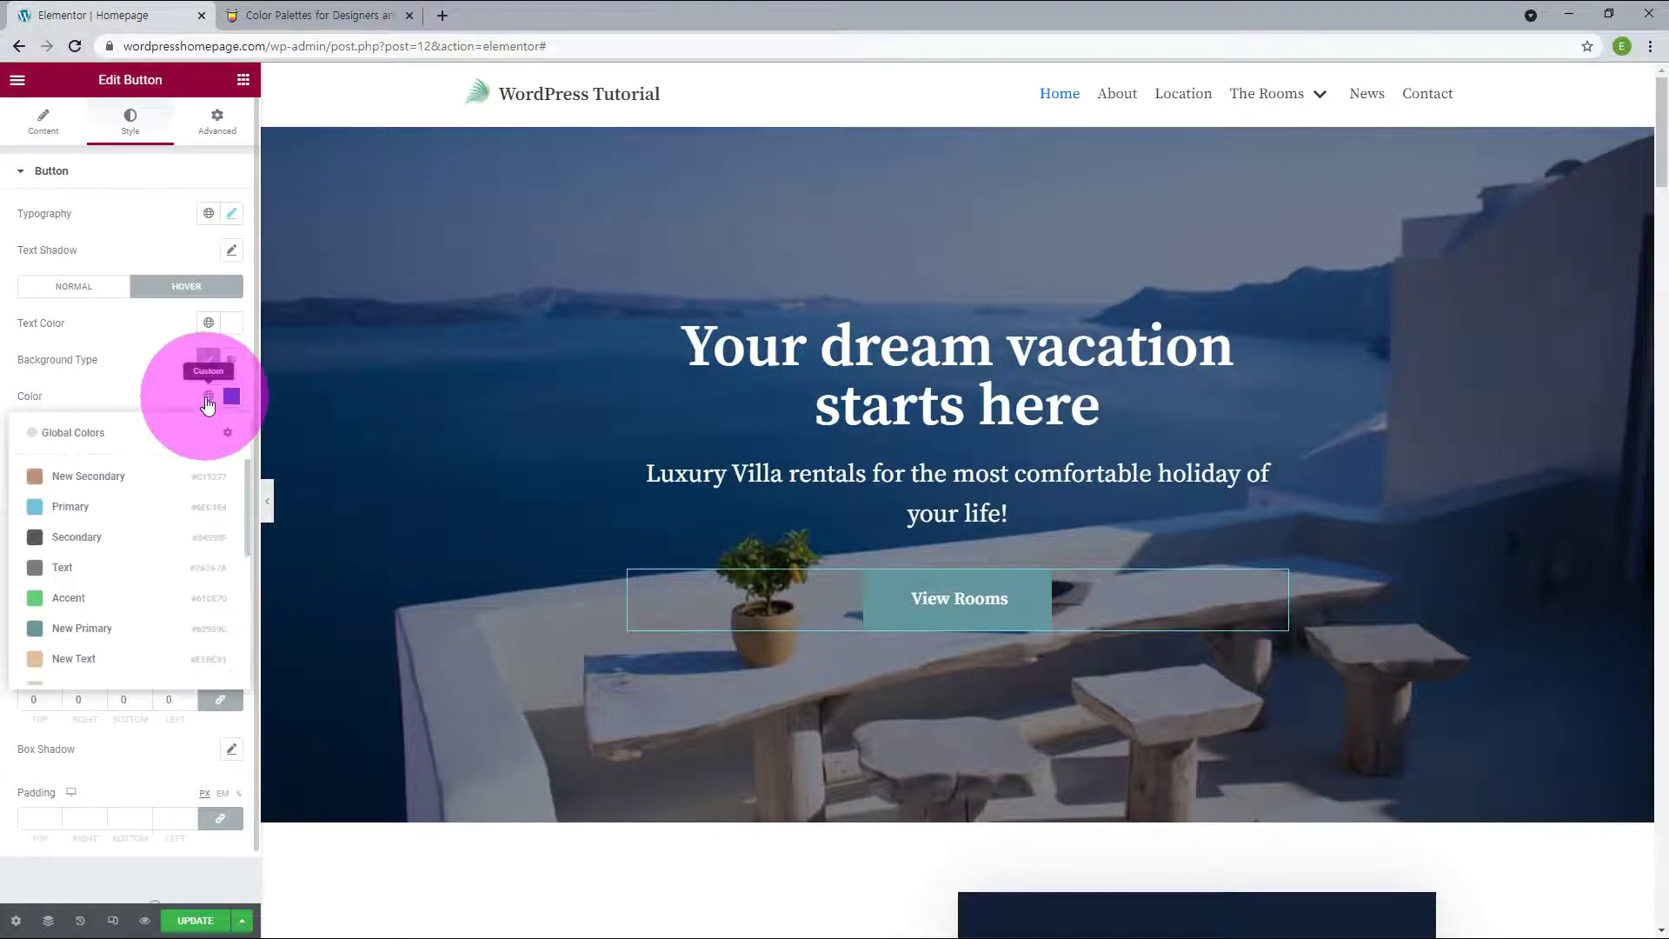
scroll(230, 521, "down", 2)
left_click(92, 643)
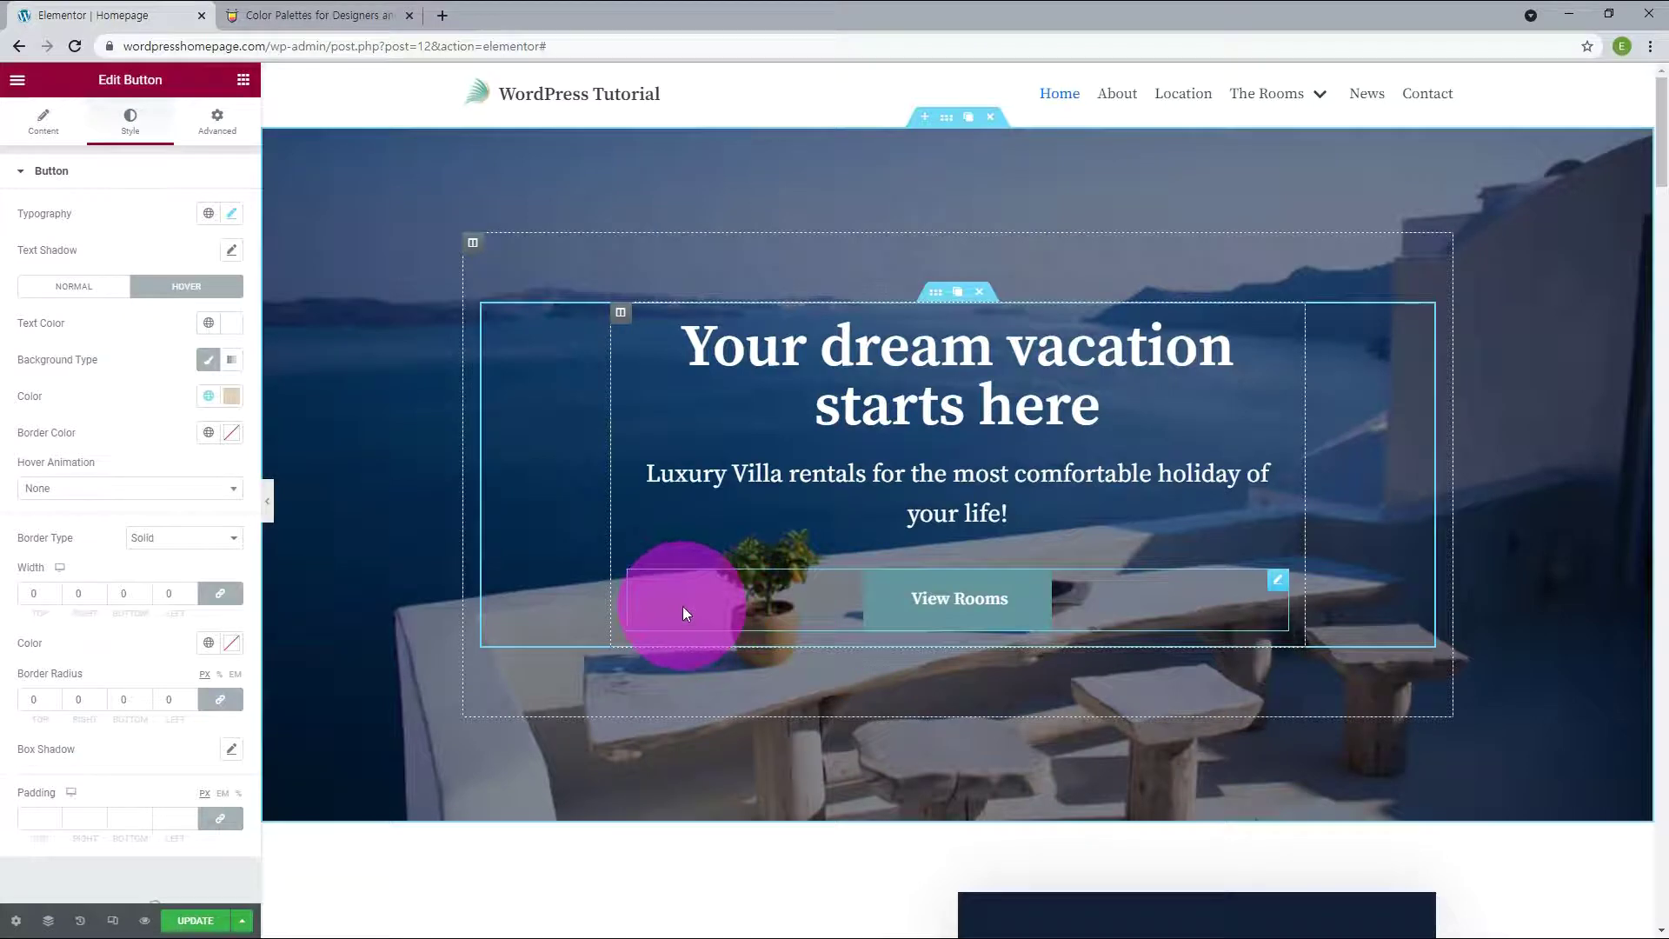
left_click(203, 397)
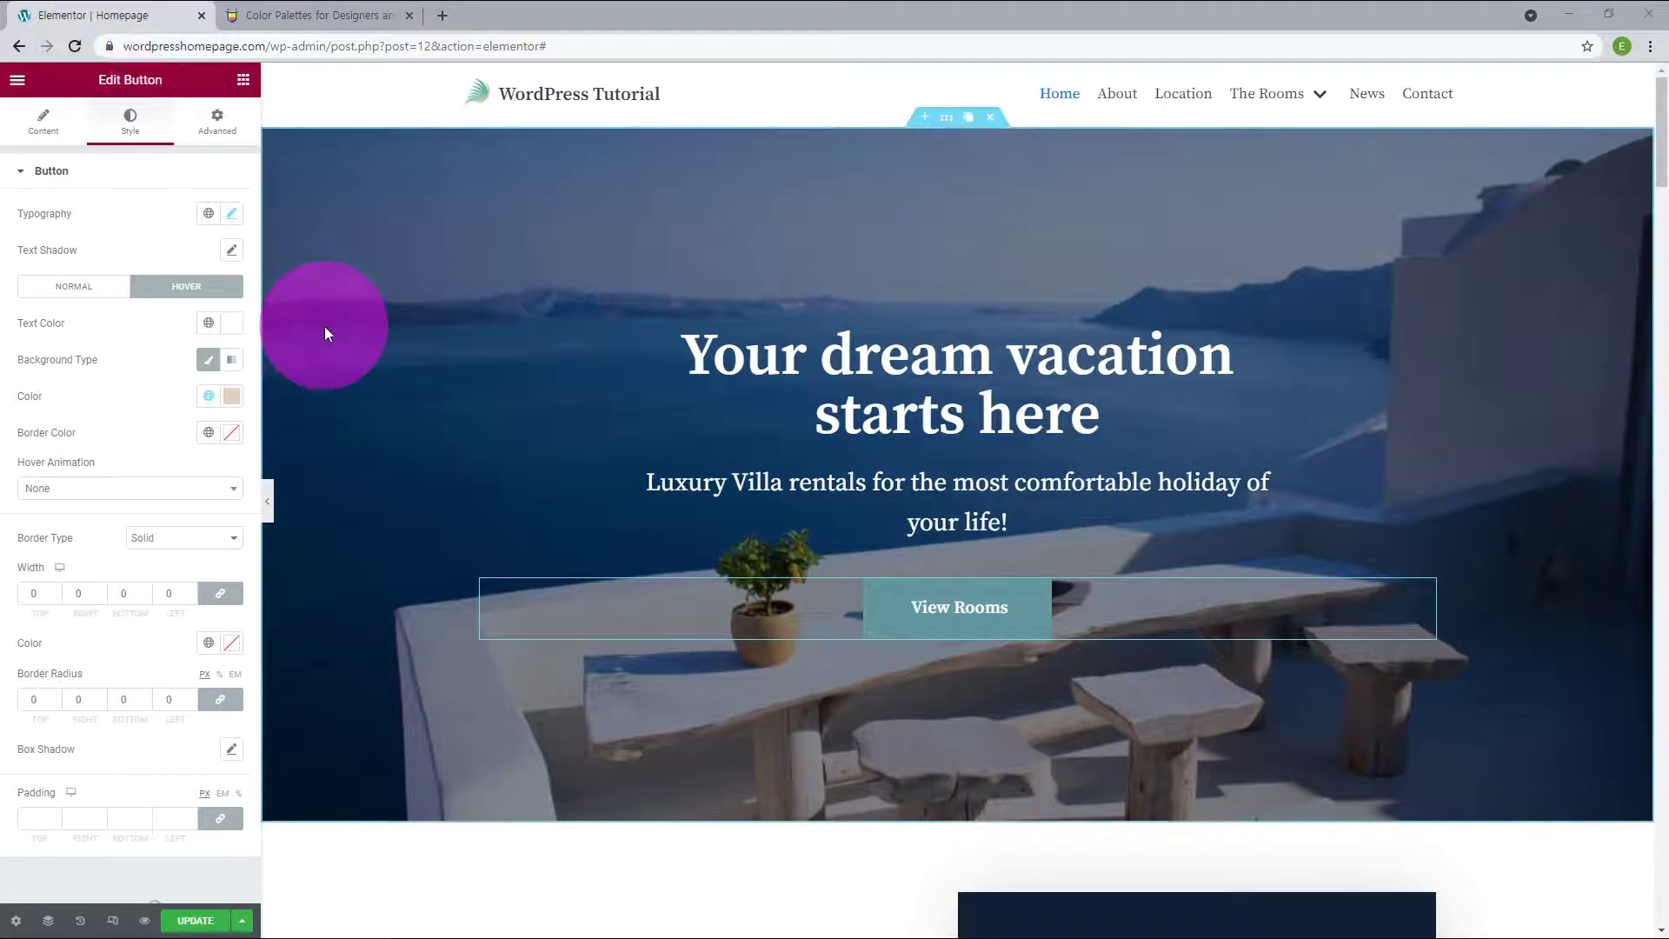
Step: Set the "Welcome to our luxury Villa!" heading's text color to the global color New Text
scroll(325, 333, "down", 8)
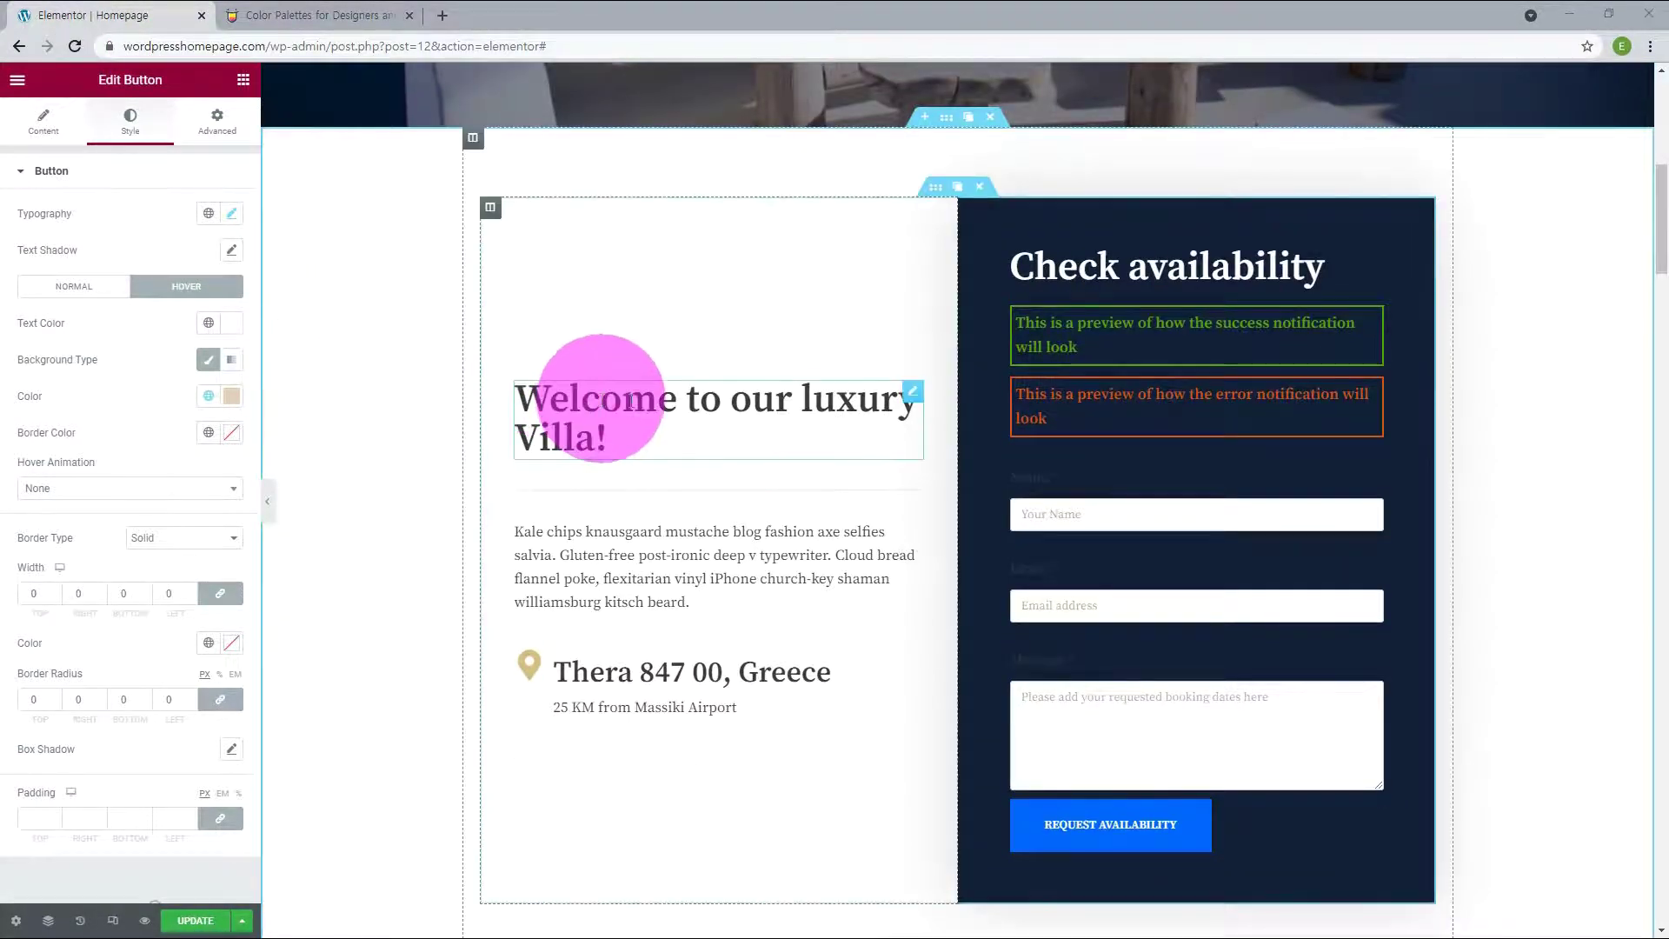
left_click(913, 396)
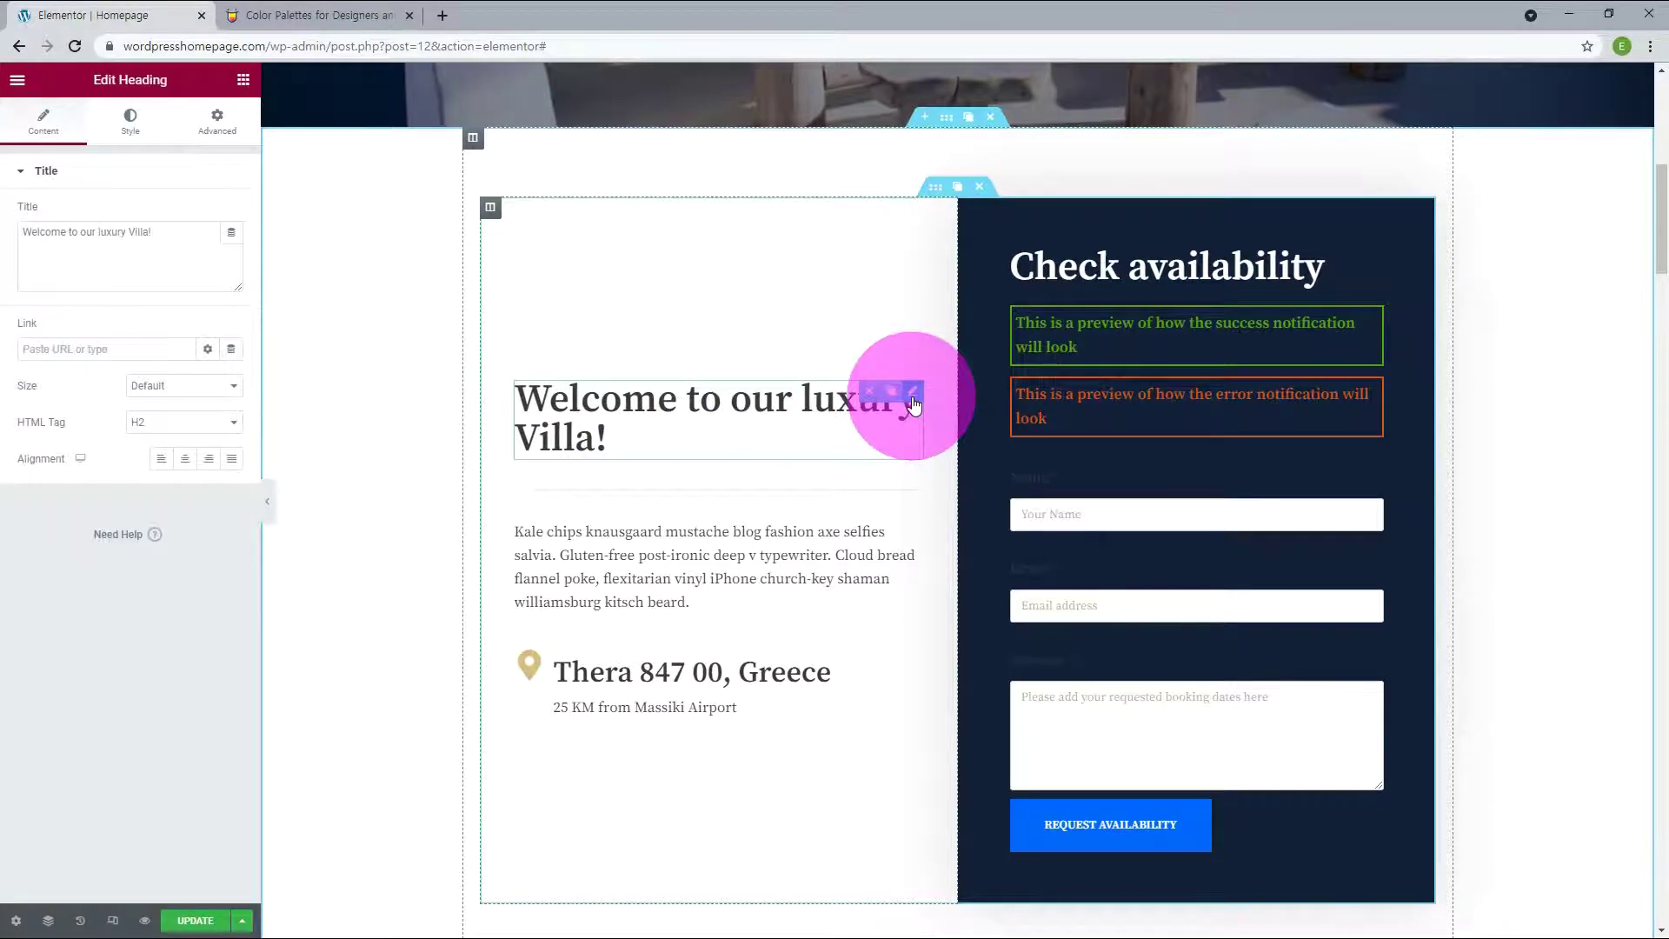
left_click(131, 121)
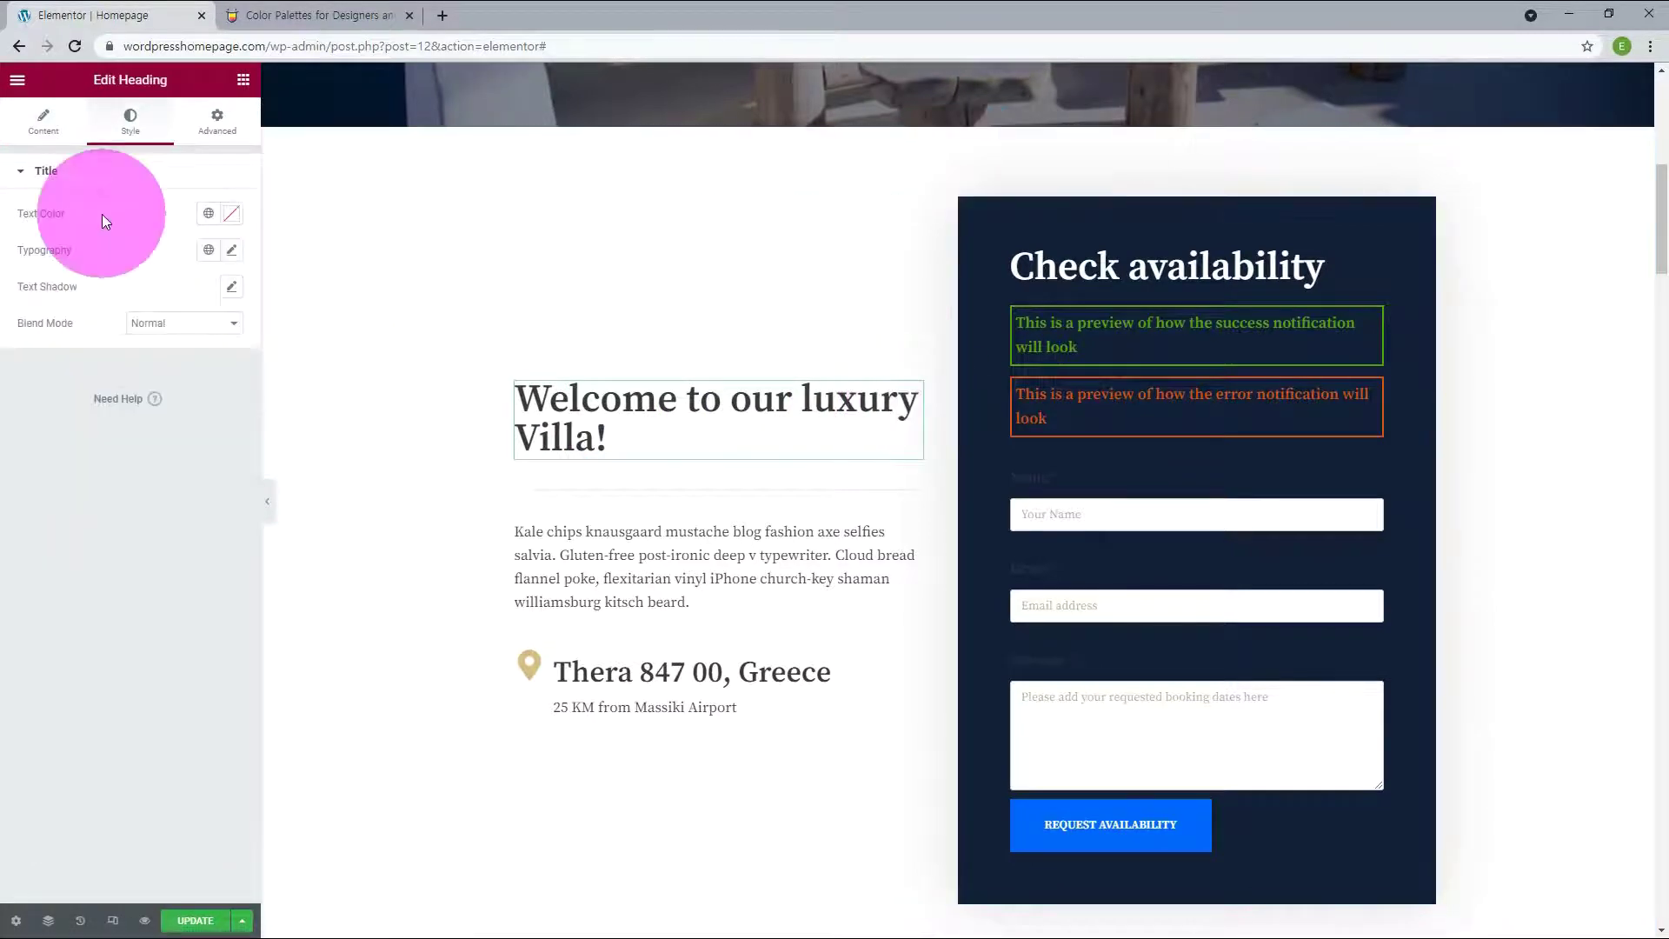
left_click(210, 215)
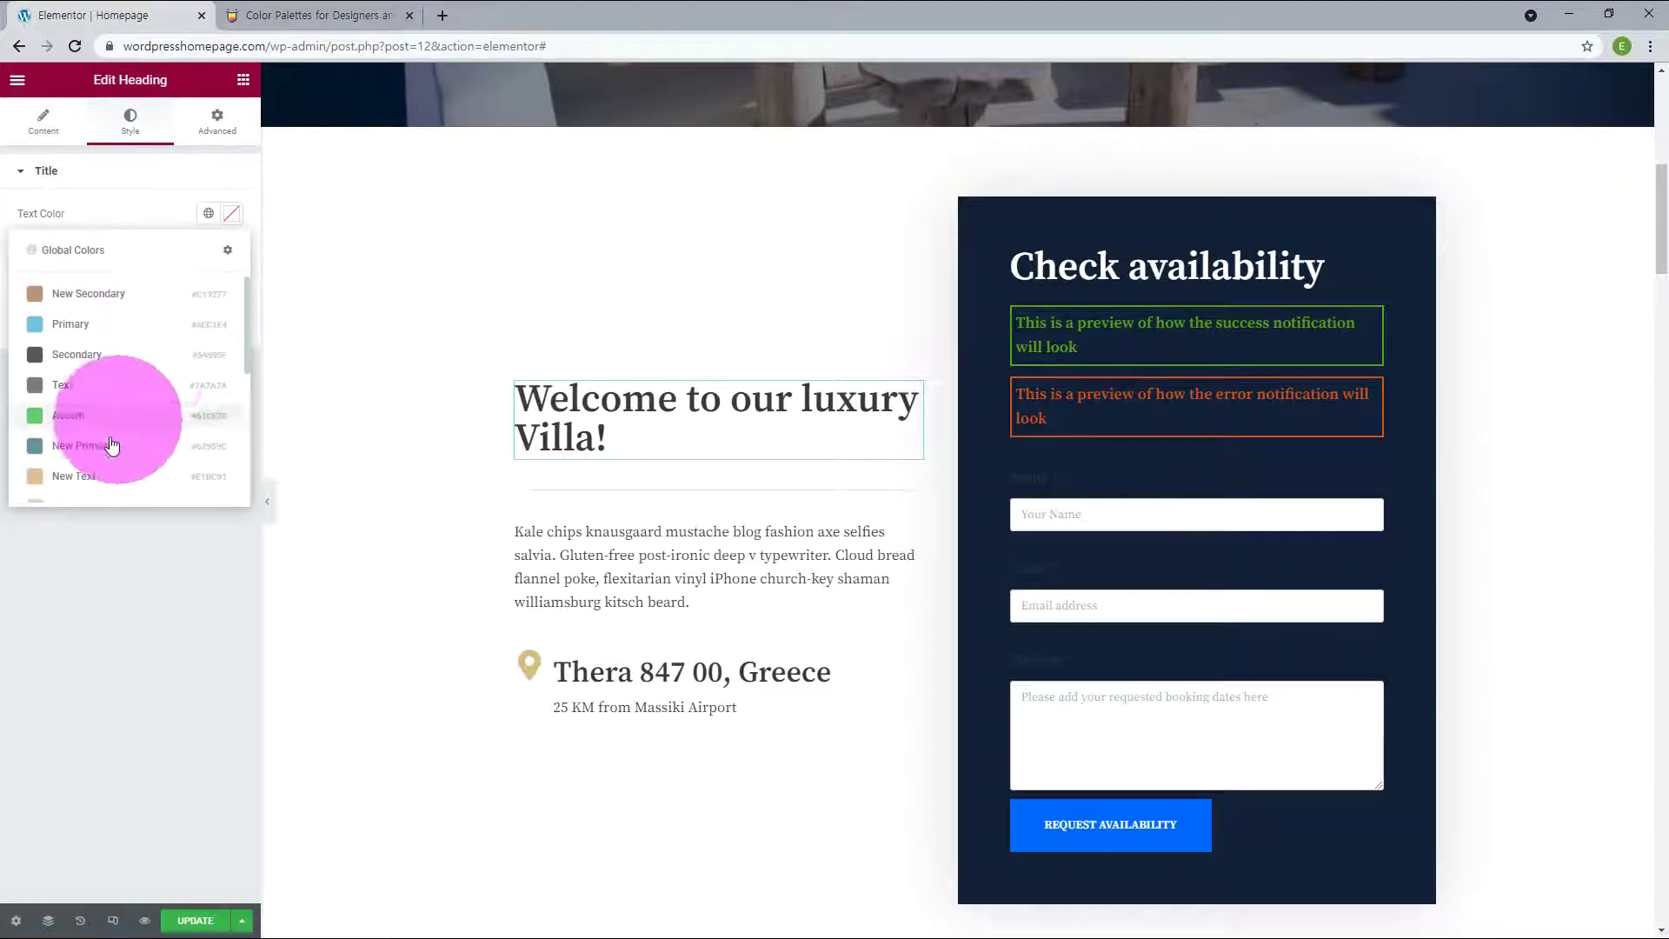
left_click(90, 479)
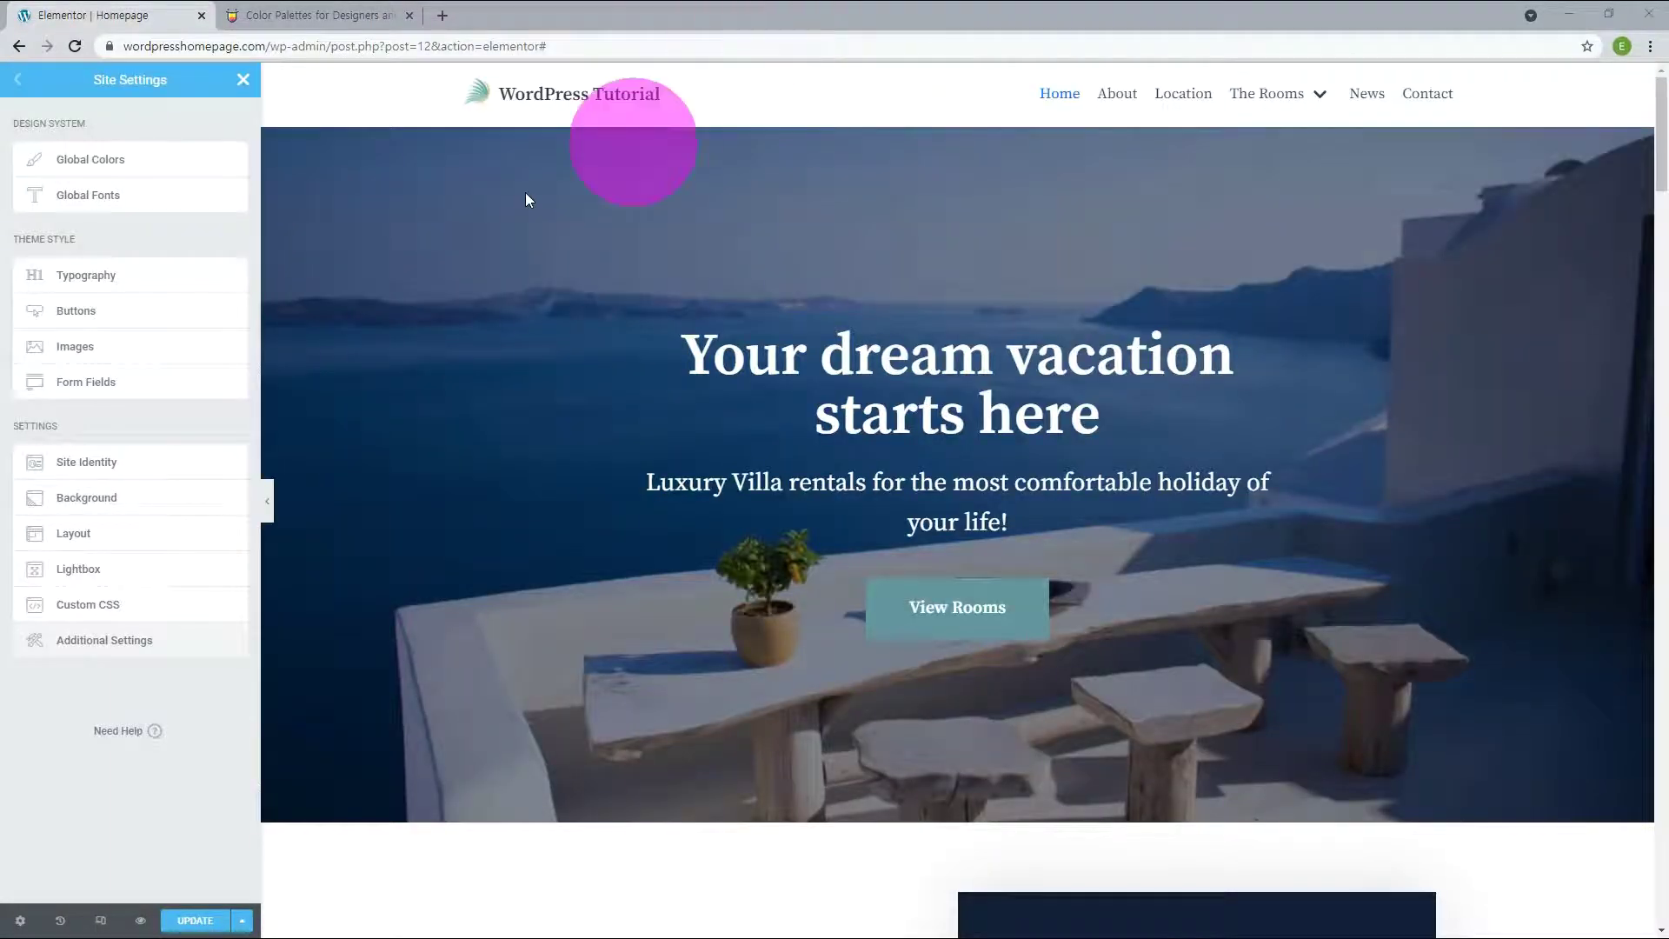
Step: Add three new font styles to the Global Fonts in Site Settings
left_click(105, 201)
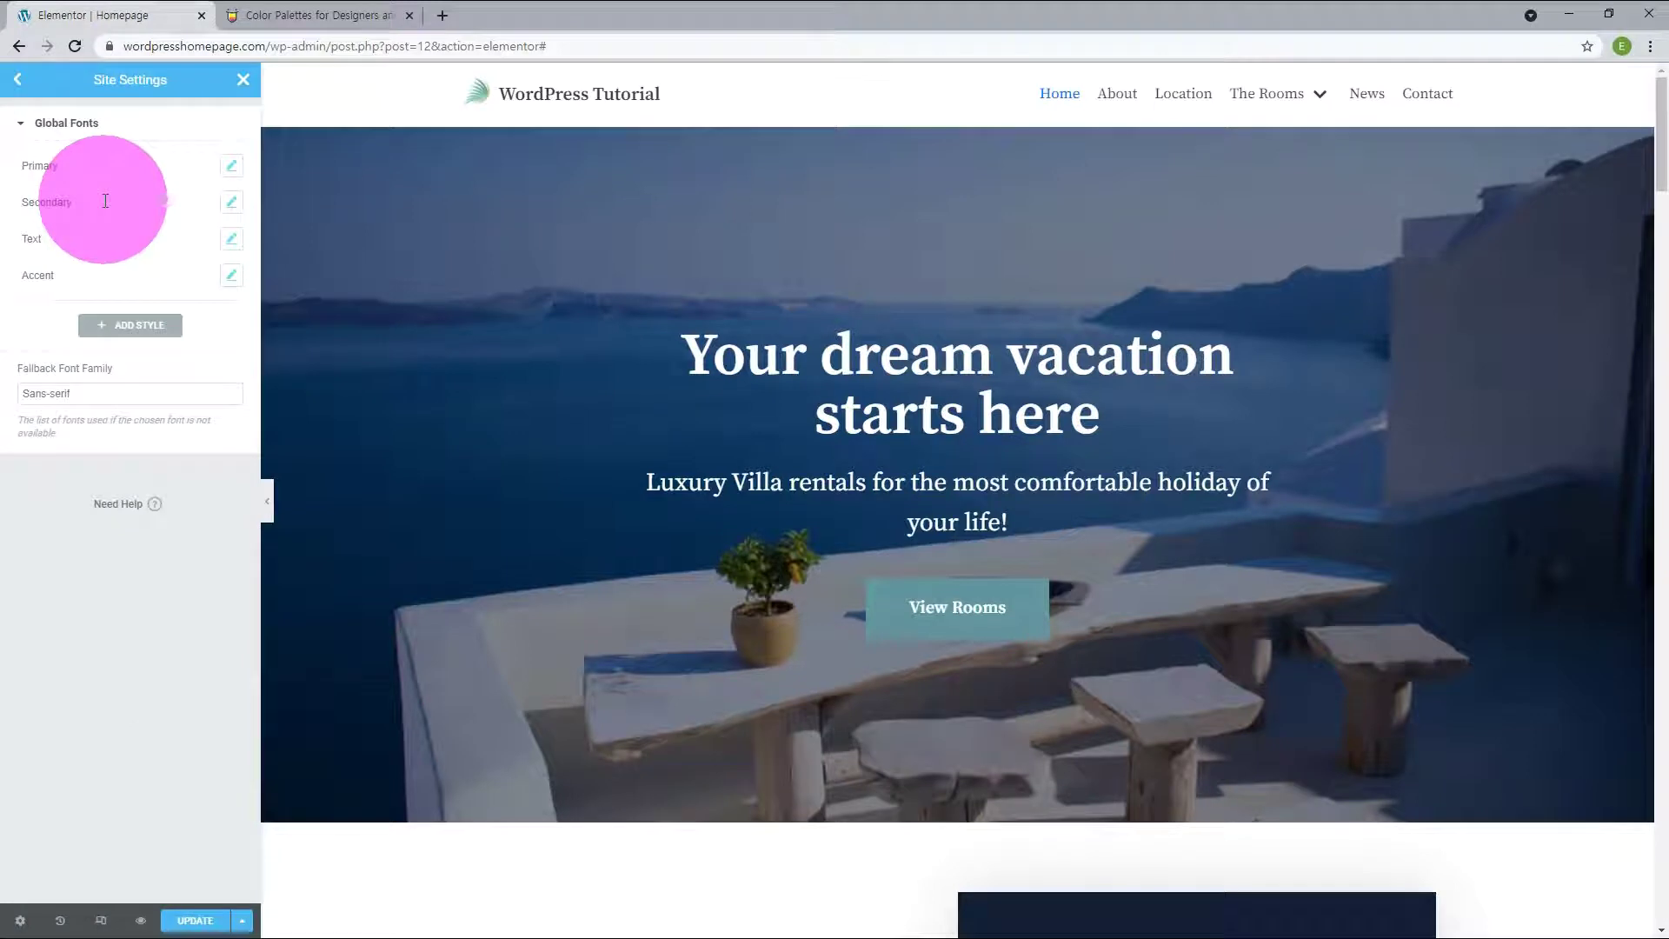
left_click(113, 328)
left_click(119, 362)
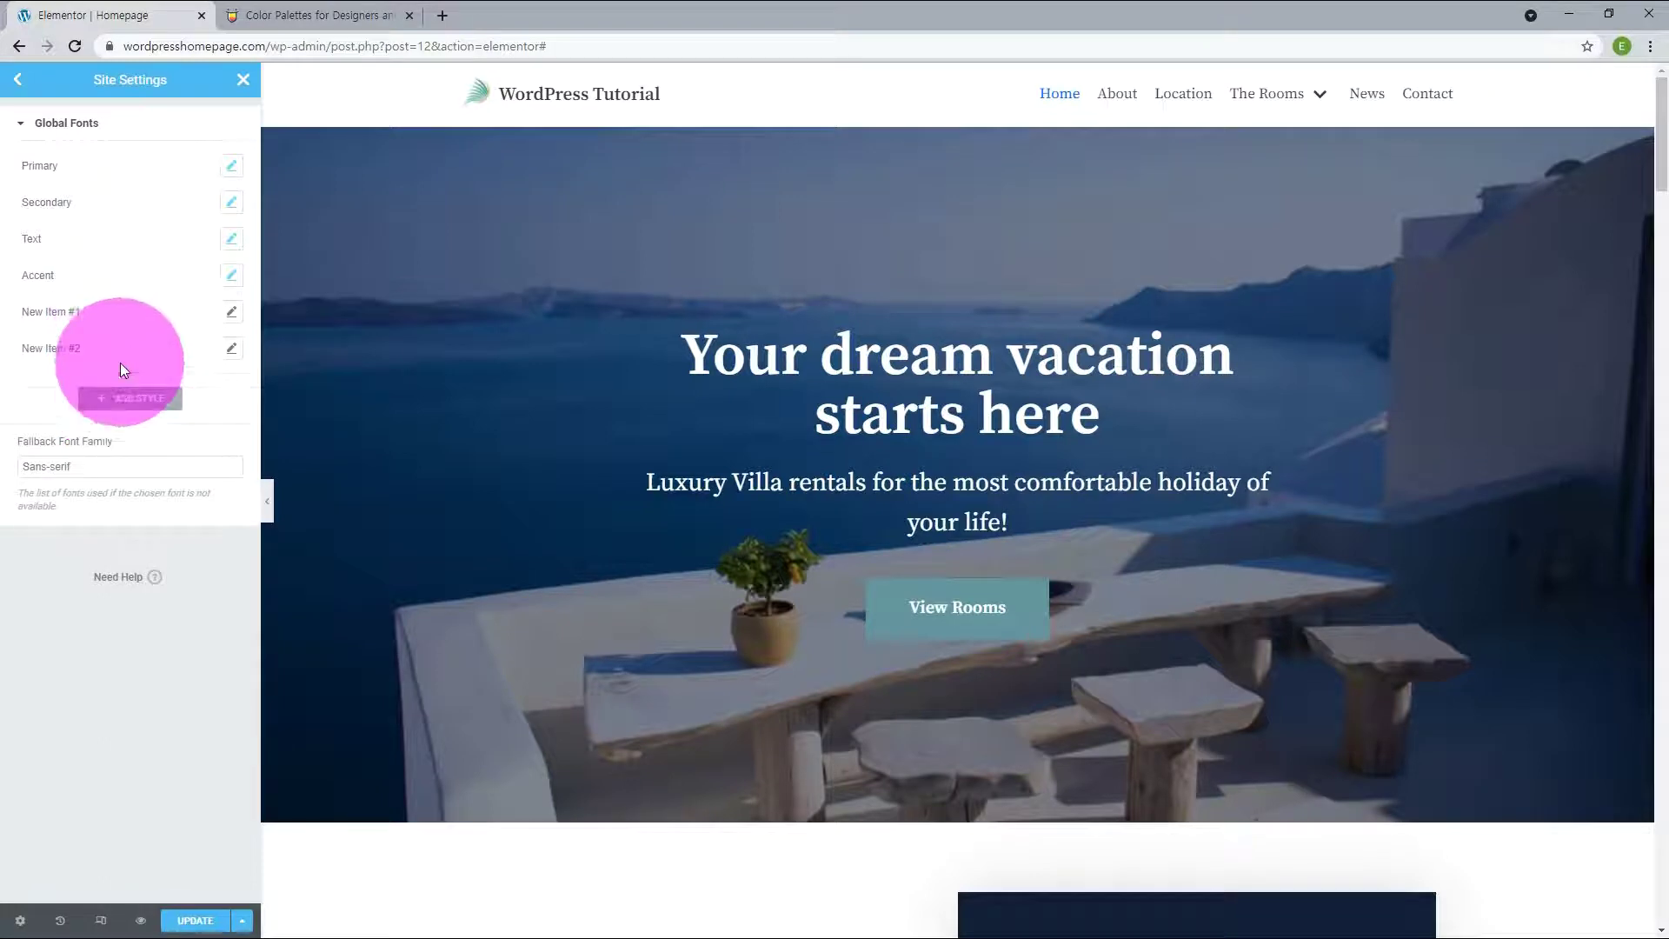
left_click(116, 400)
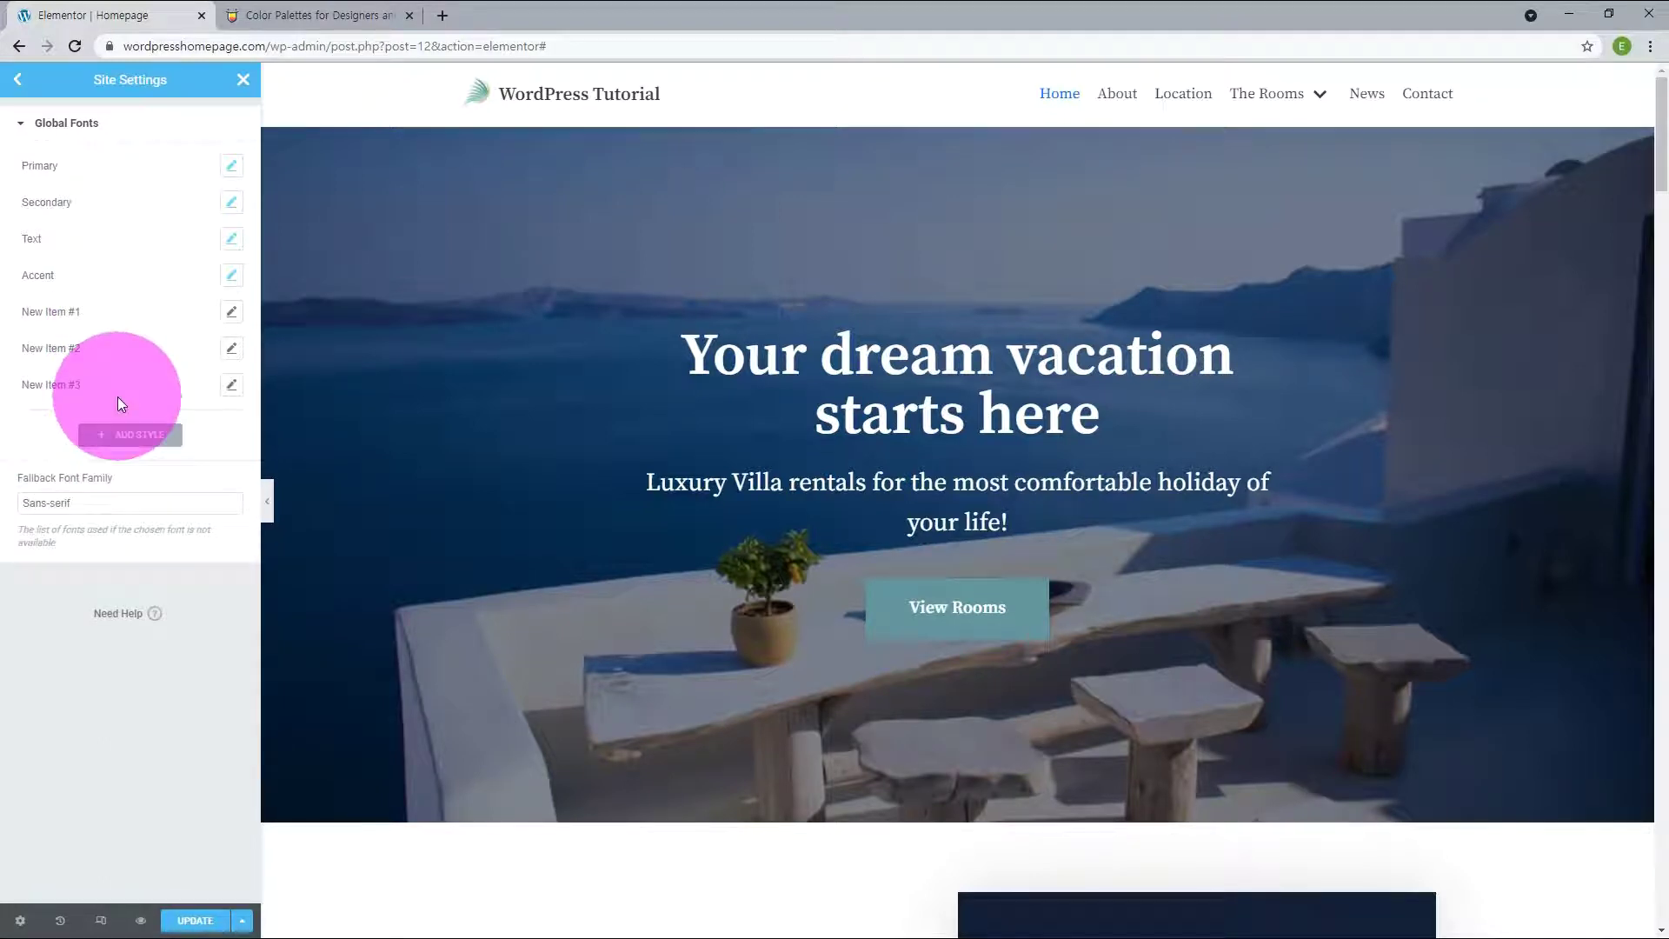
Step: Set the first new global font's family to Bai Jamjuree and rename the style Bai
left_click(231, 313)
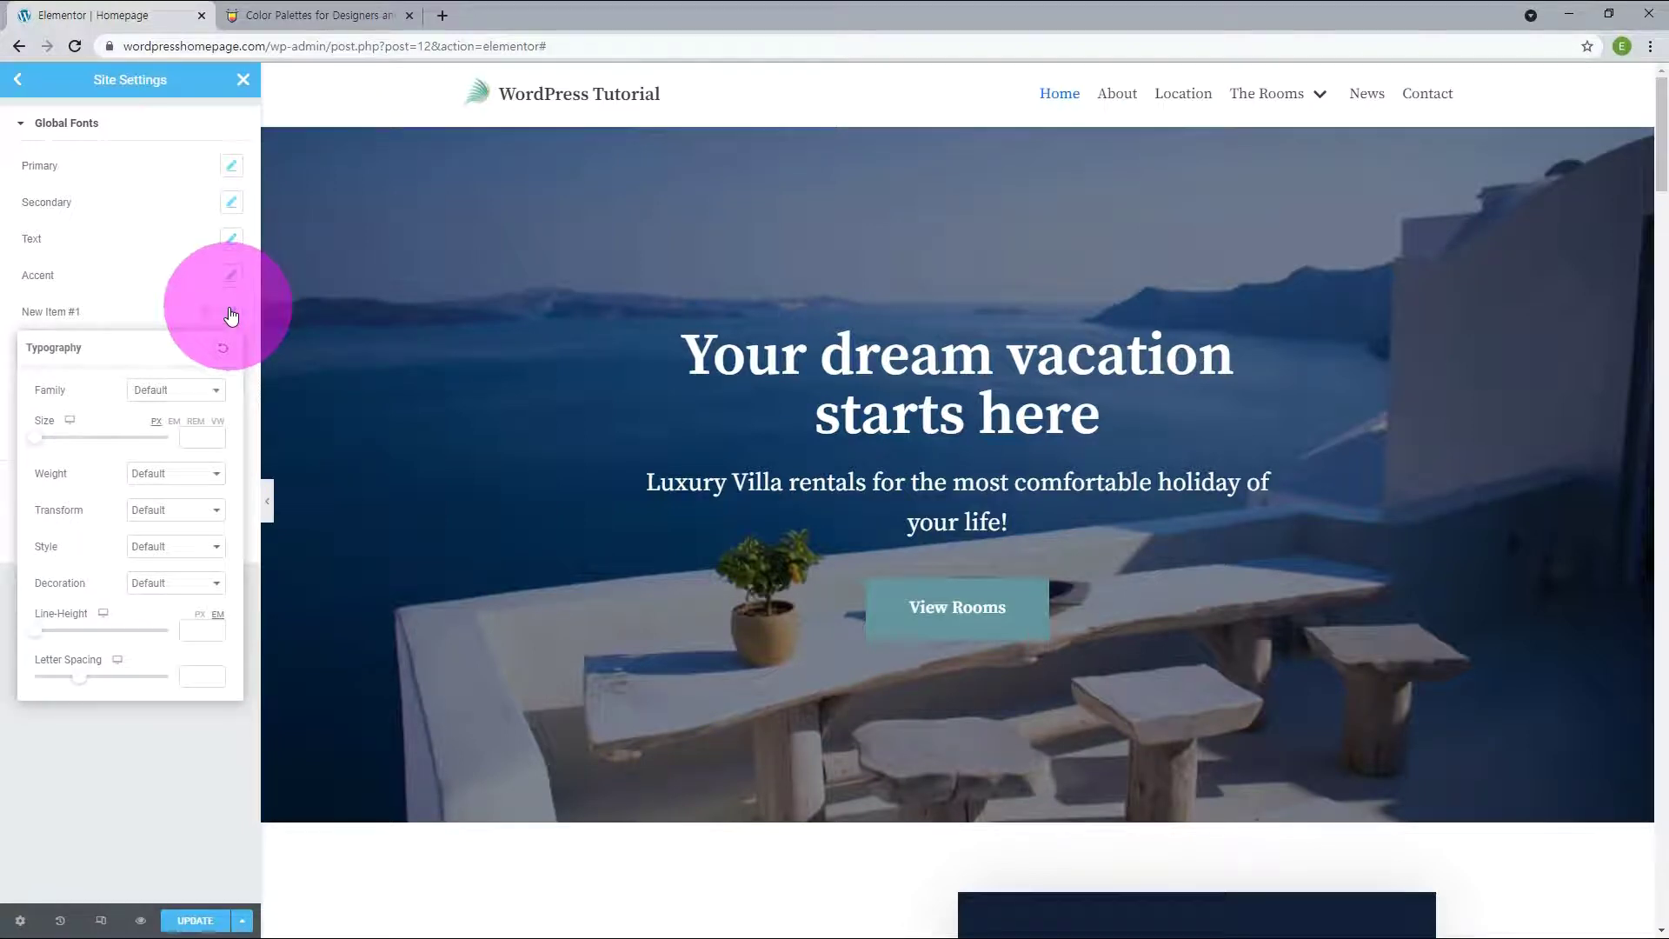
left_click(213, 391)
type("Bai")
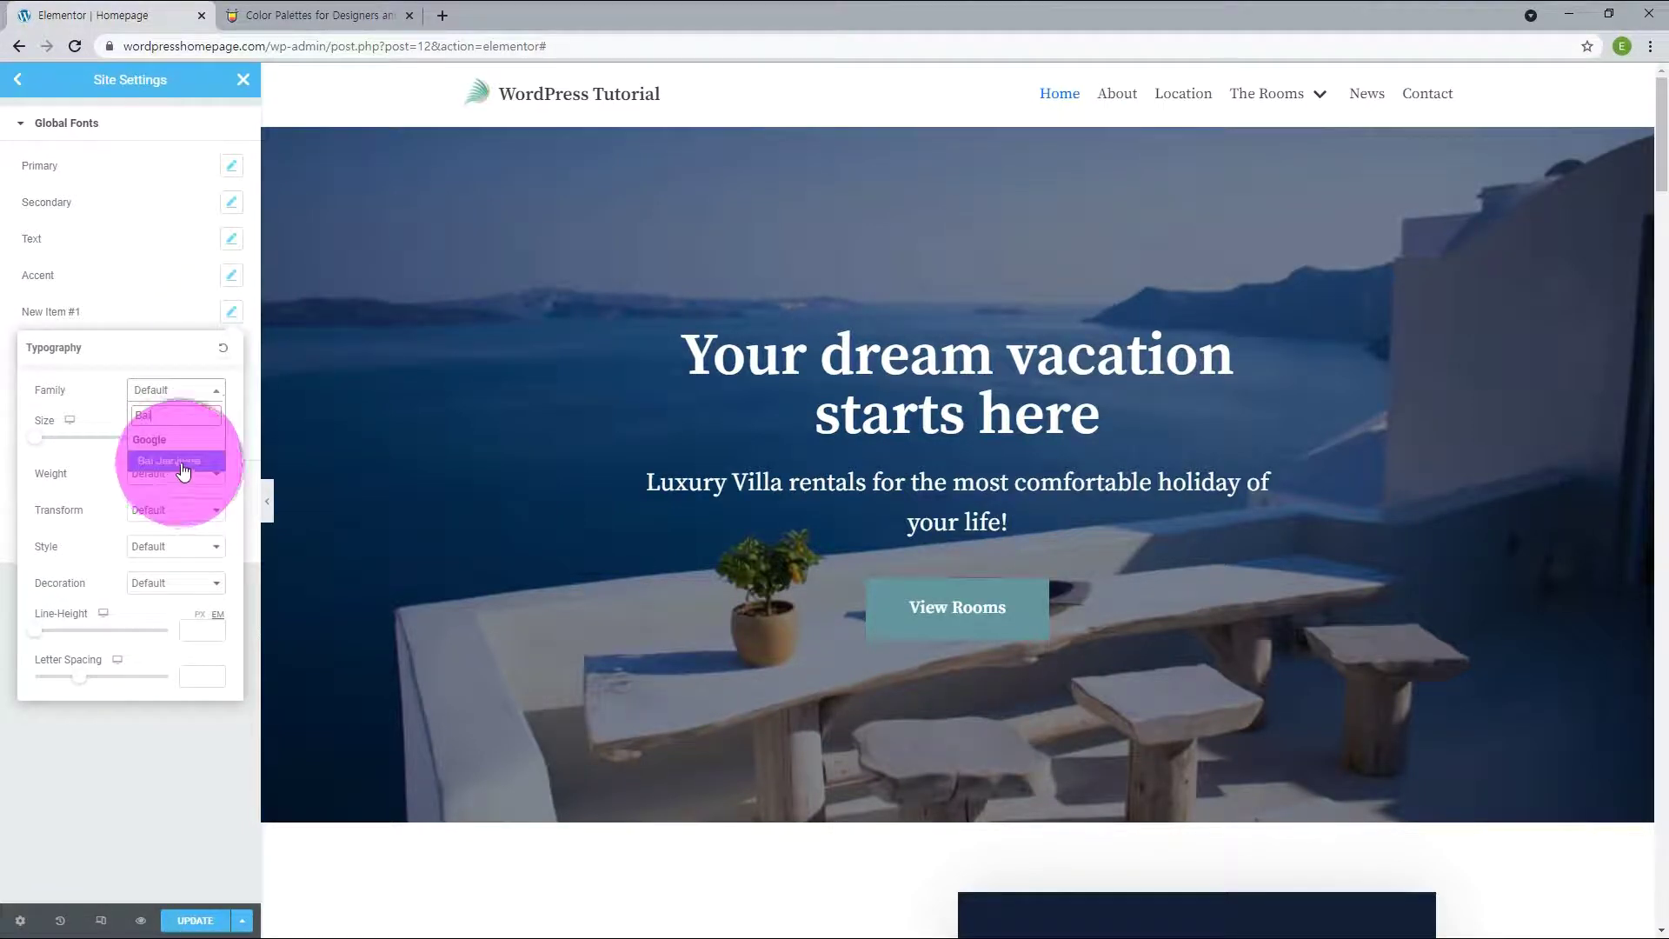
left_click(181, 464)
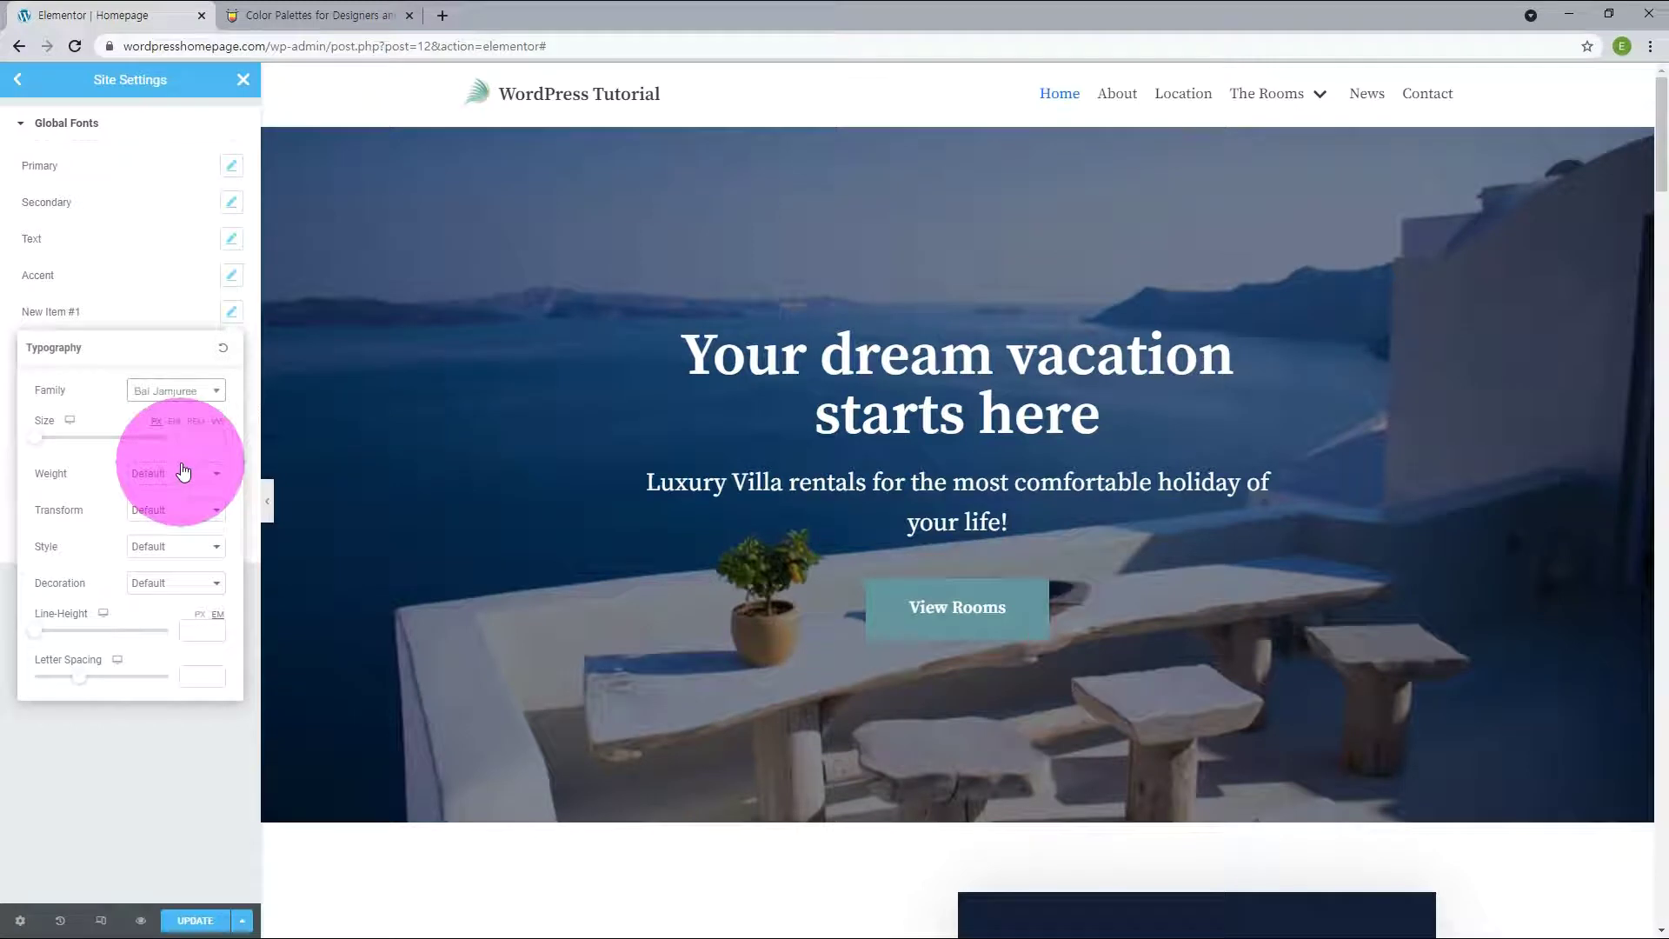
left_click(54, 311)
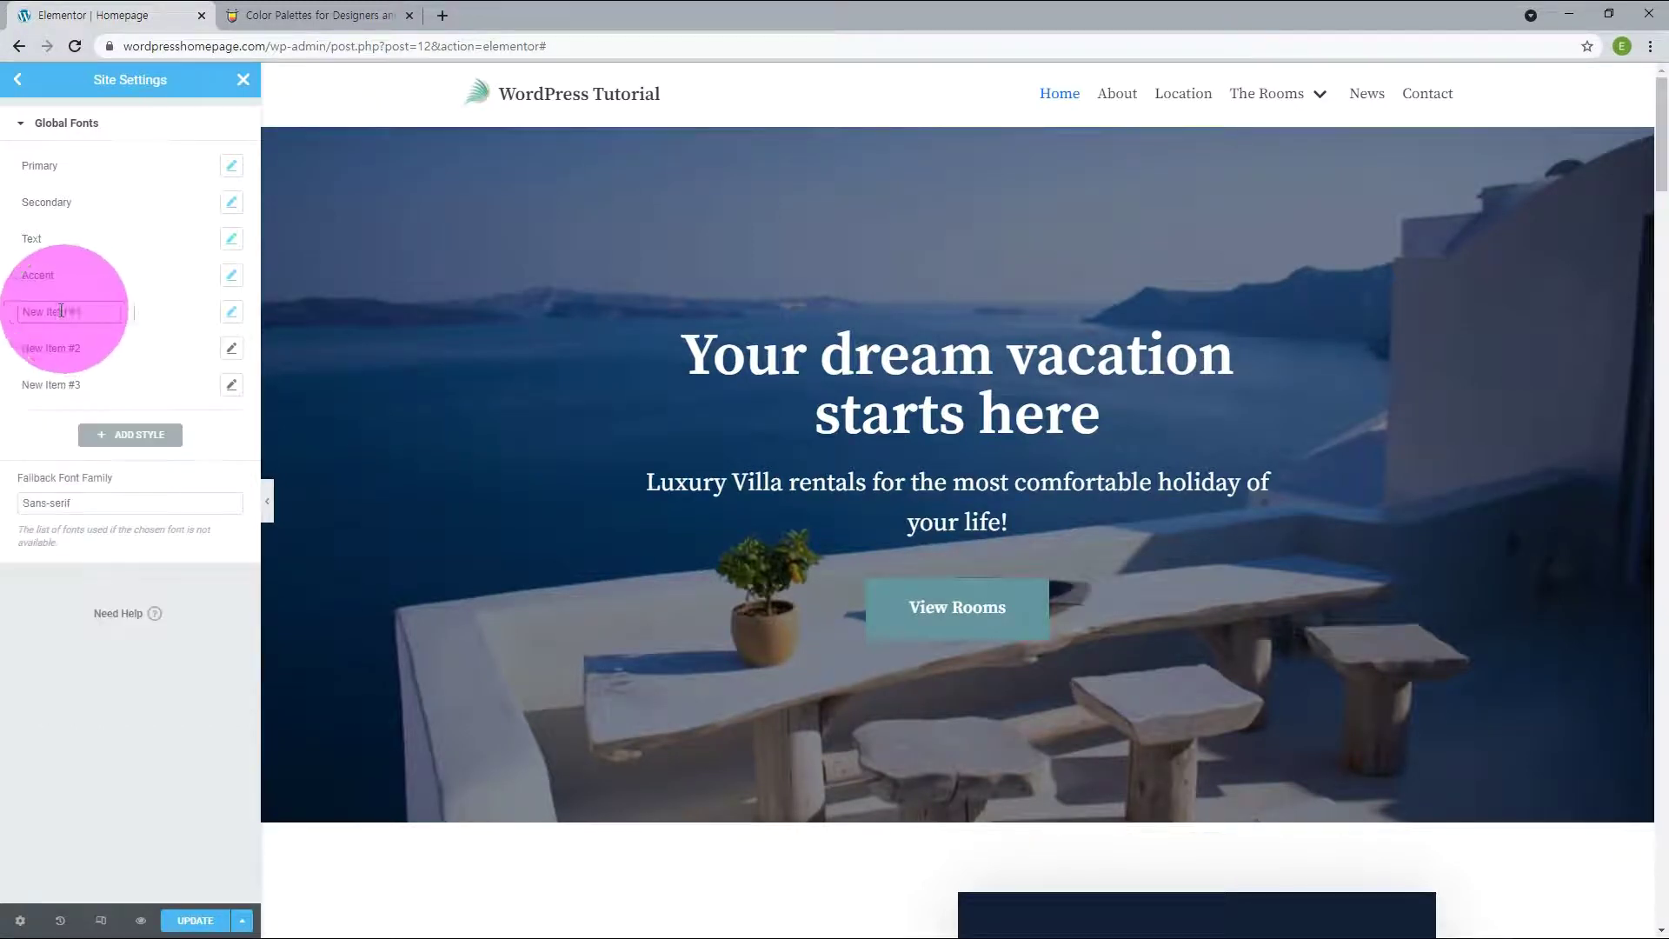
left_click_drag(90, 312, 21, 313)
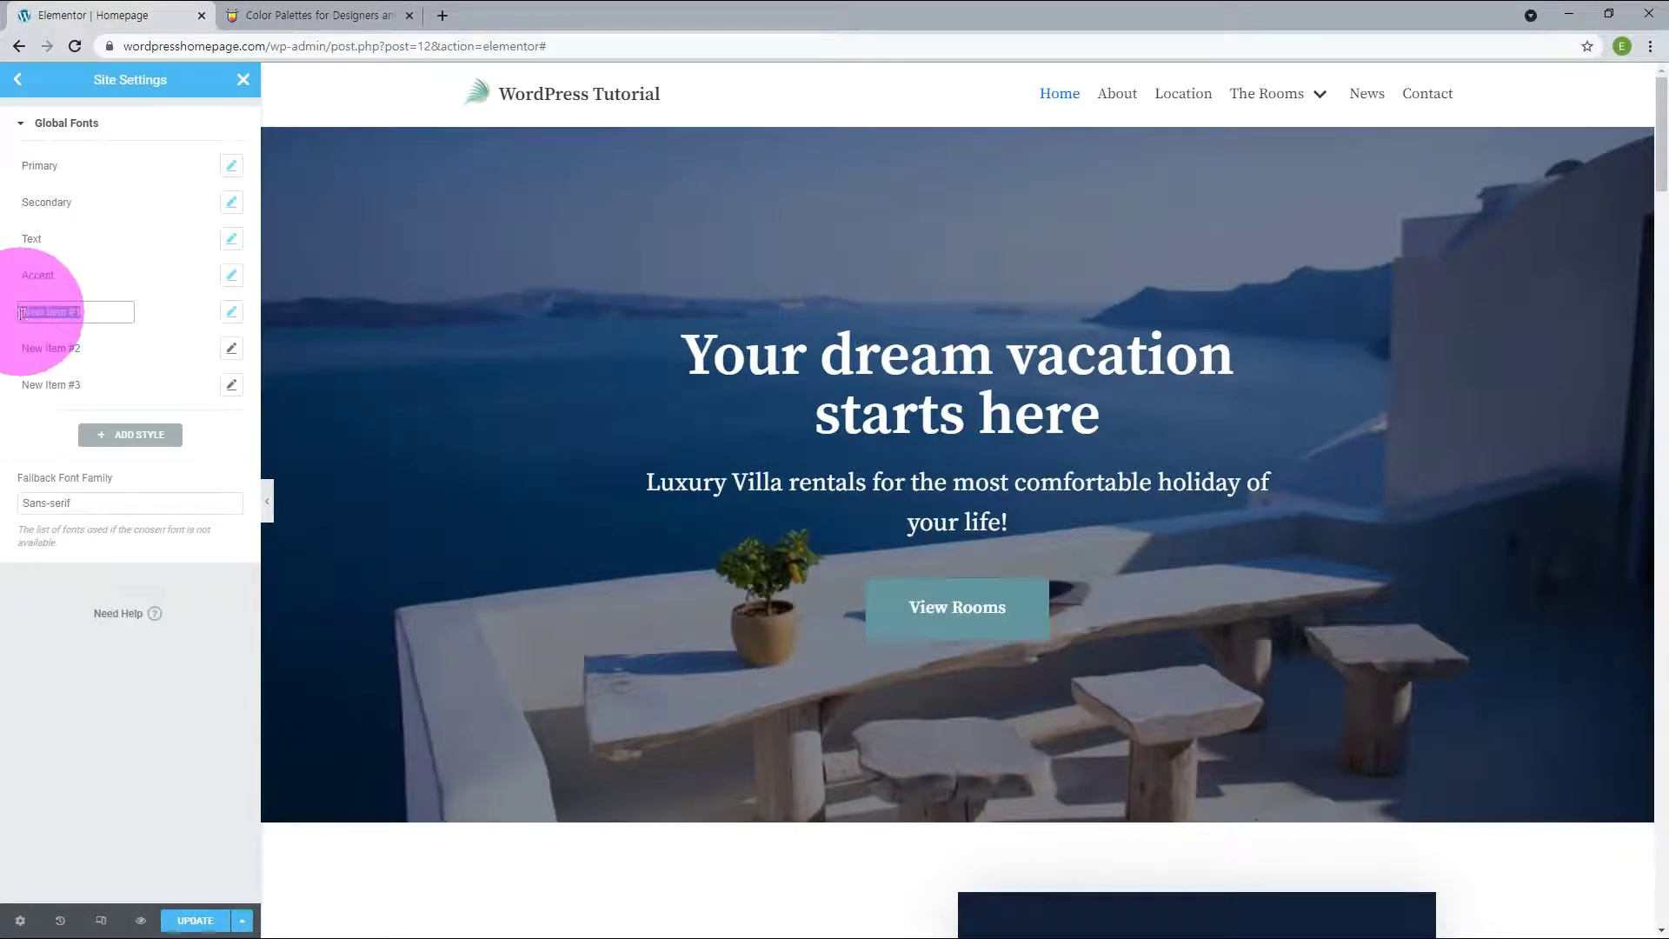
key("BackSpace")
type("Bai")
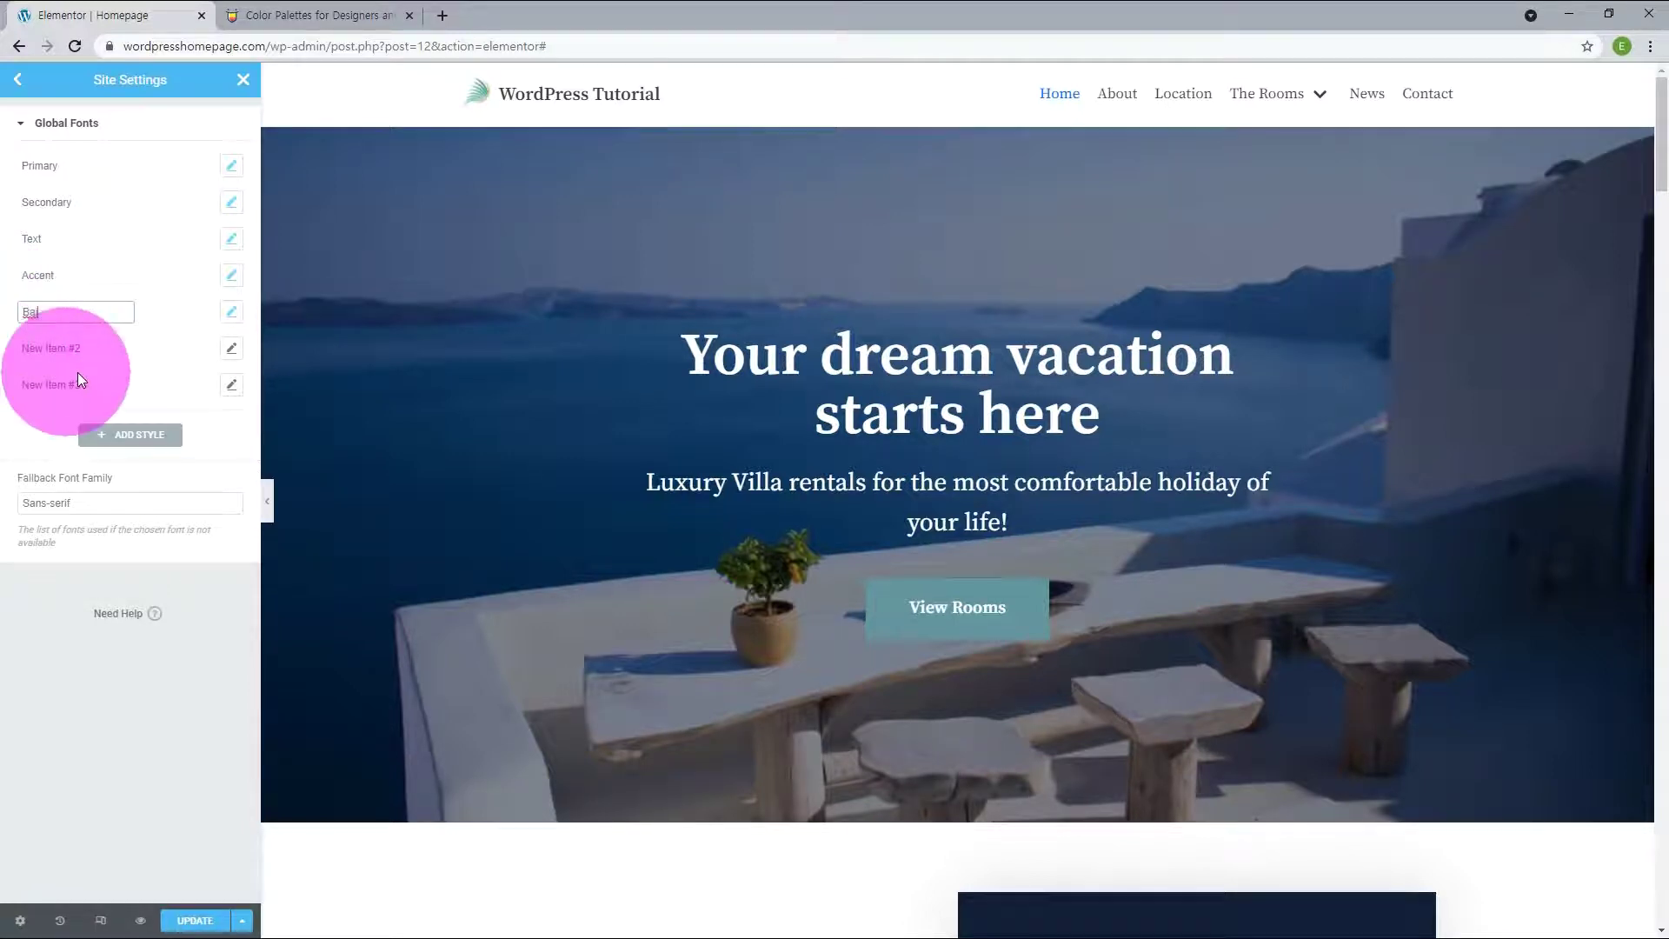
Step: Set the second new global font's family to Kavoon and rename the style Kavoon
left_click(233, 351)
left_click(212, 428)
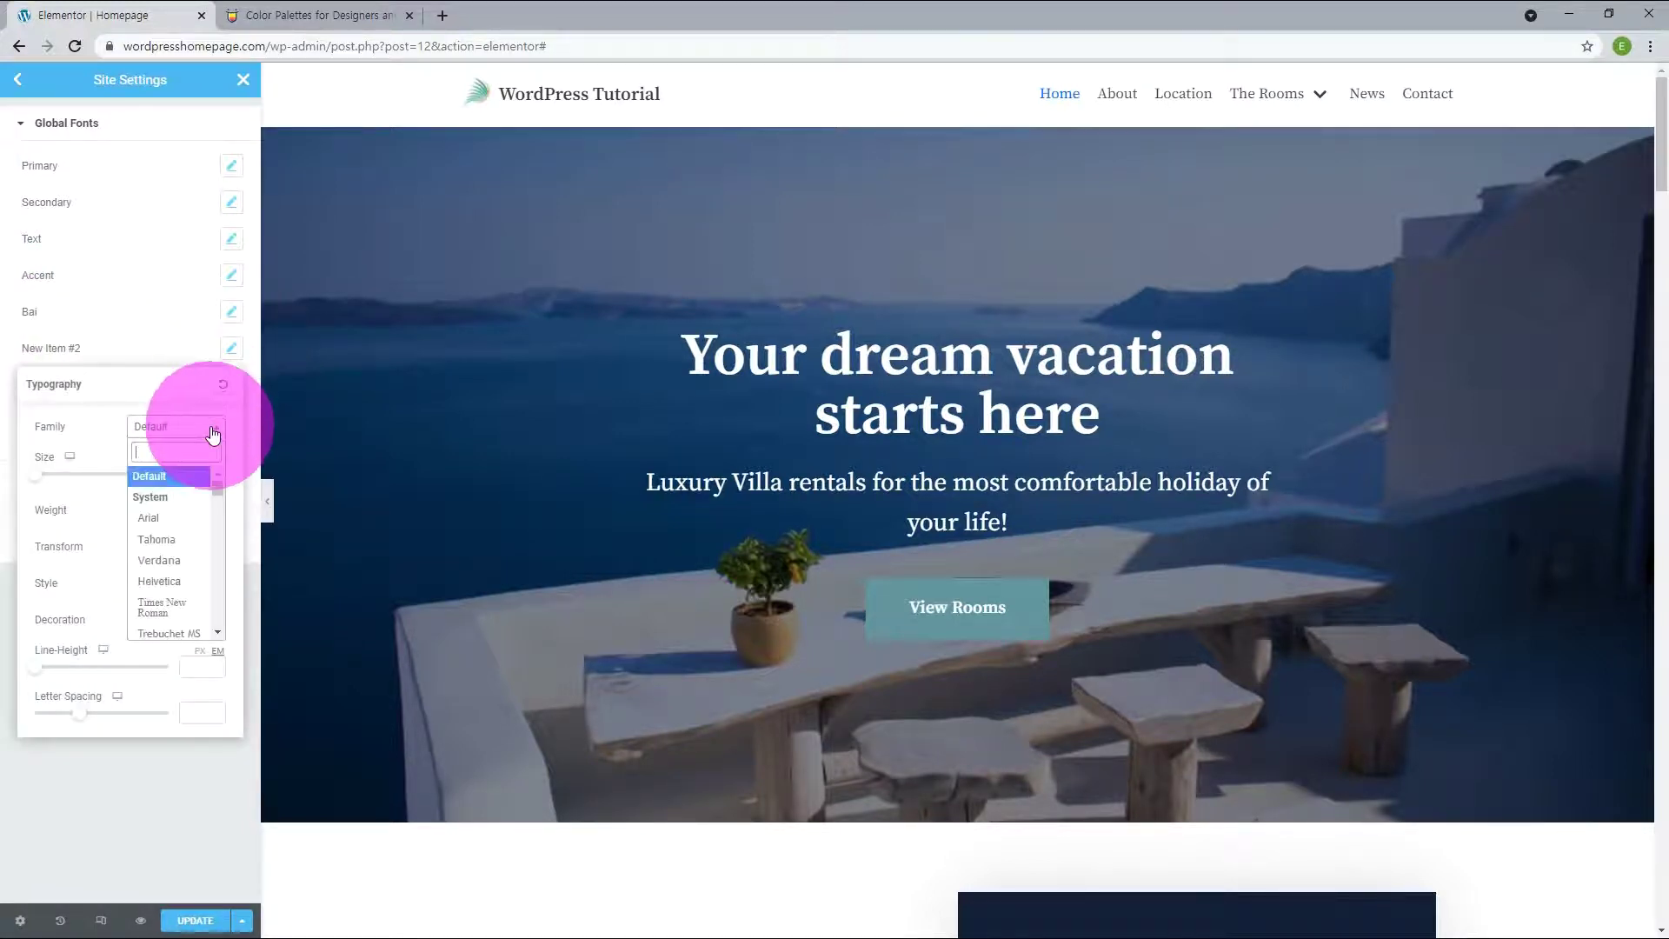
type("kavo")
left_click(186, 498)
left_click(98, 348)
left_click_drag(98, 348, 1, 350)
type("Kavoon")
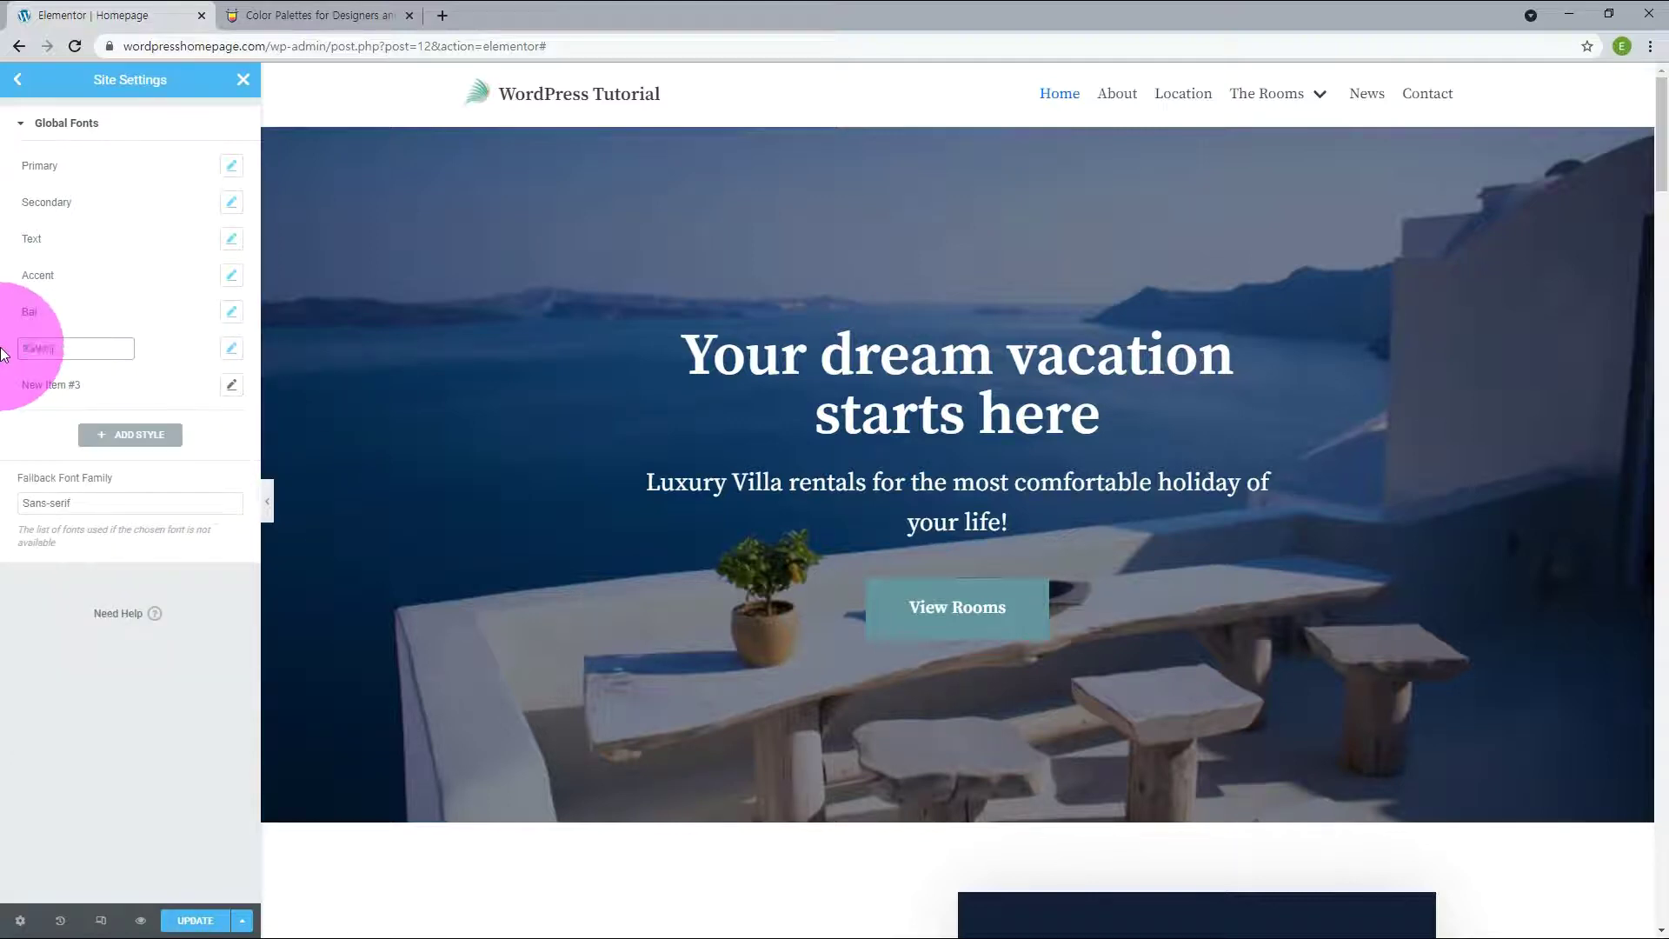
Step: Set the third new global font's family to Life Savers, rename it Life, and update the site settings before returning to the page editor
left_click(233, 387)
left_click(198, 461)
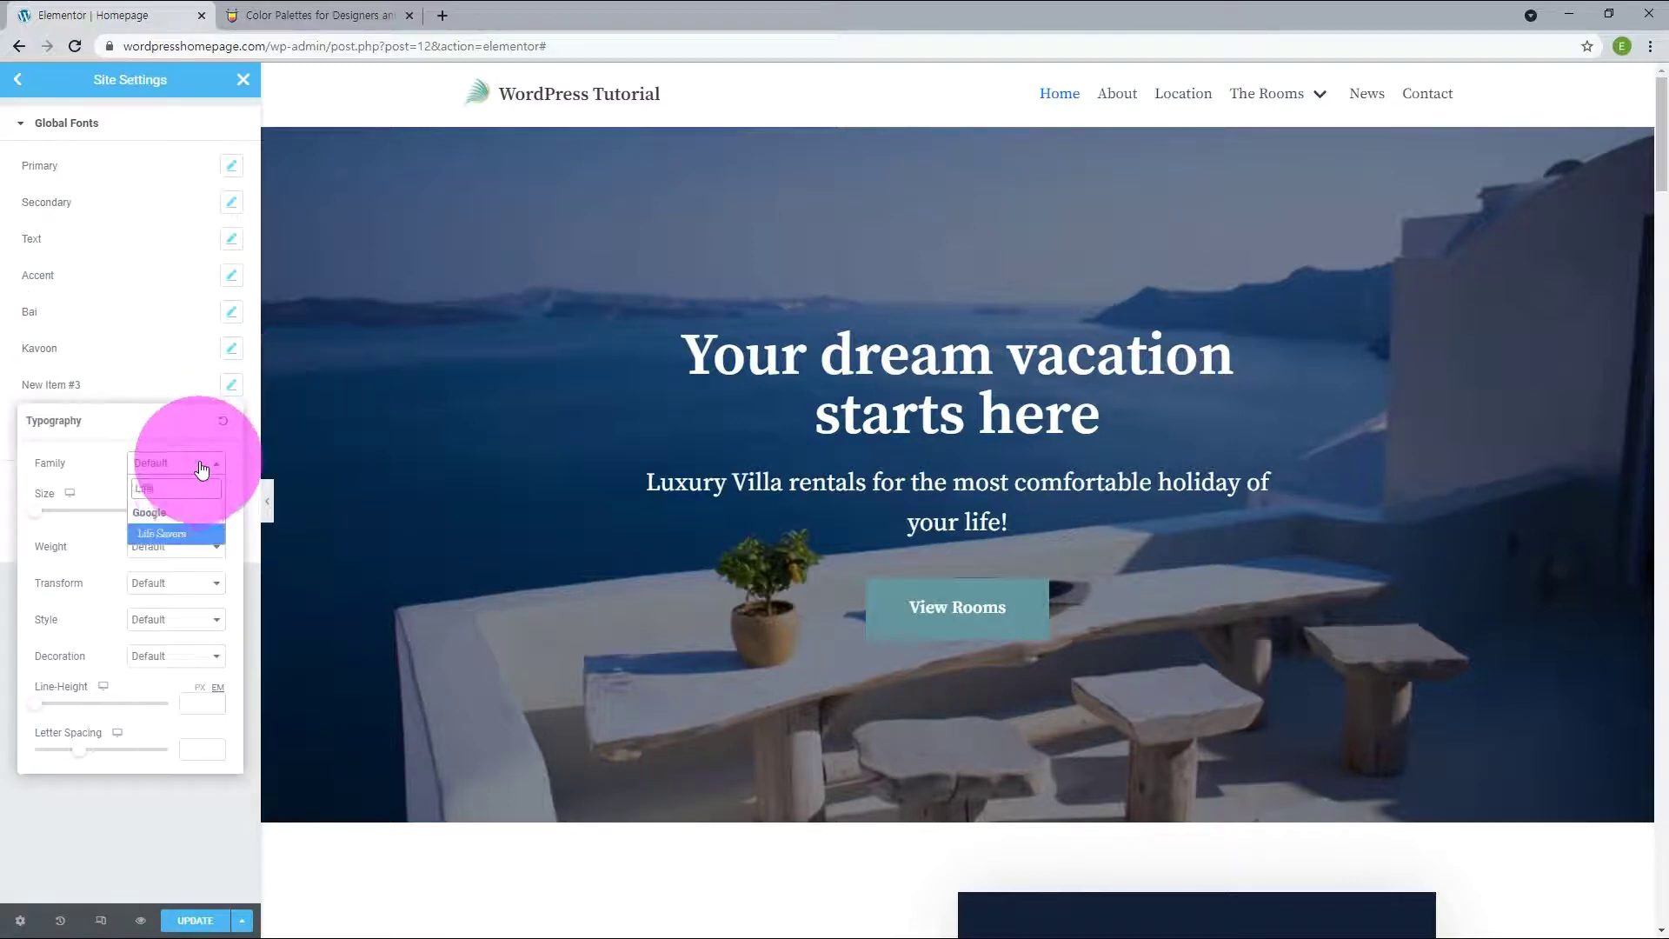
left_click(82, 384)
left_click_drag(82, 384, 5, 386)
type("Life")
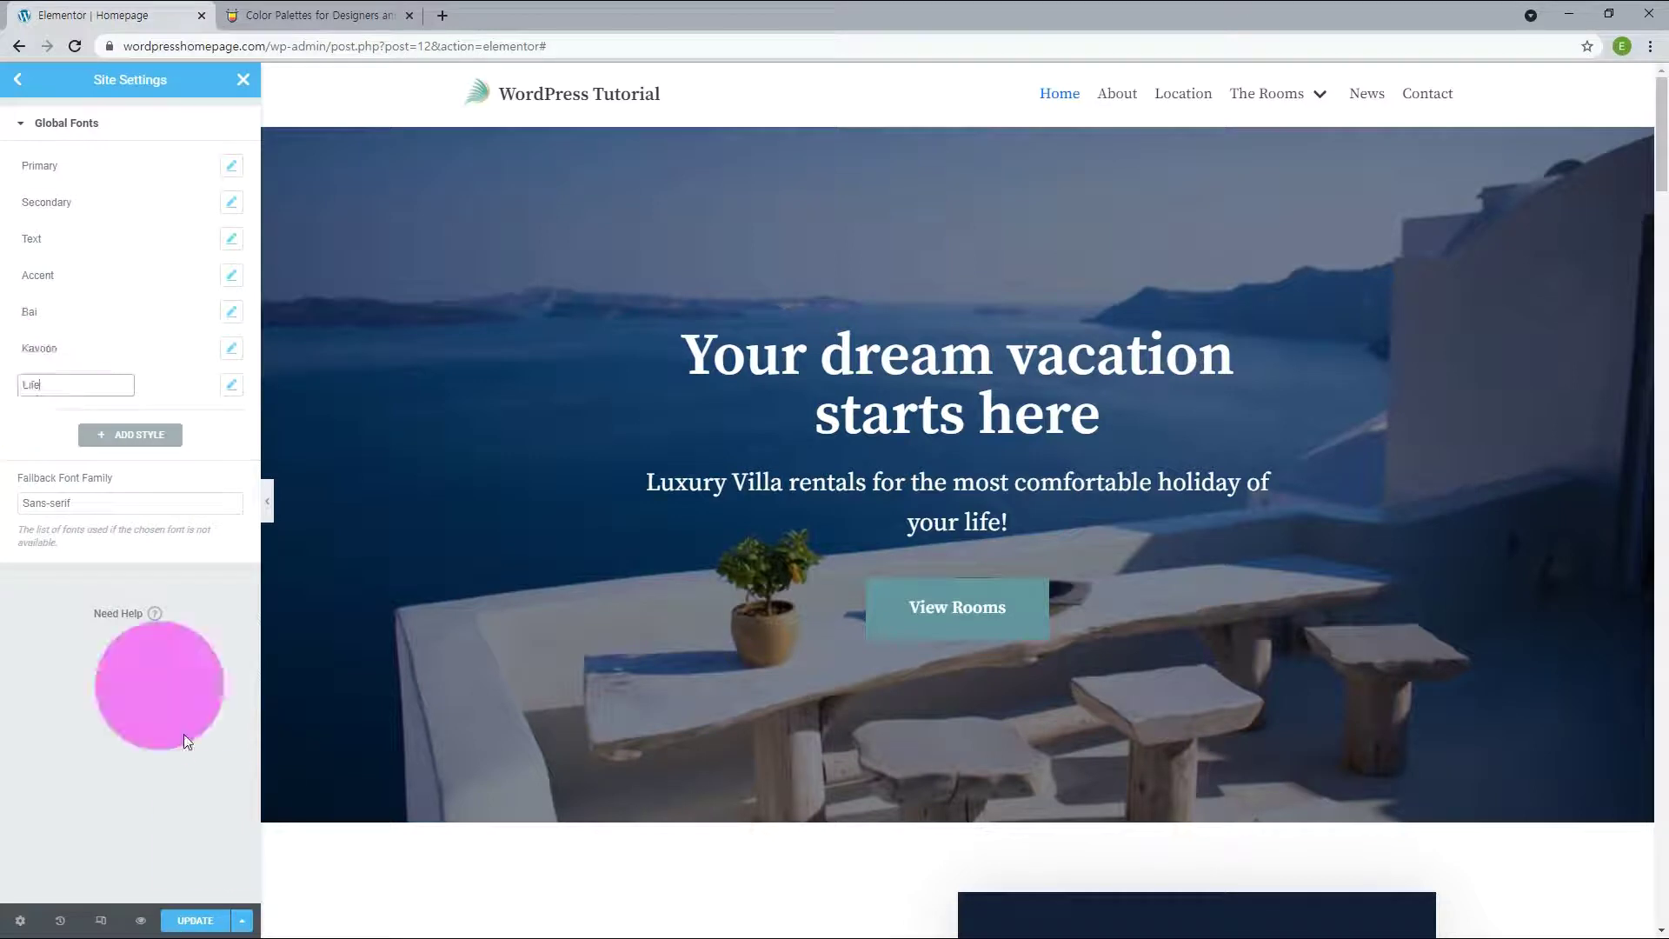
left_click(204, 920)
left_click(243, 80)
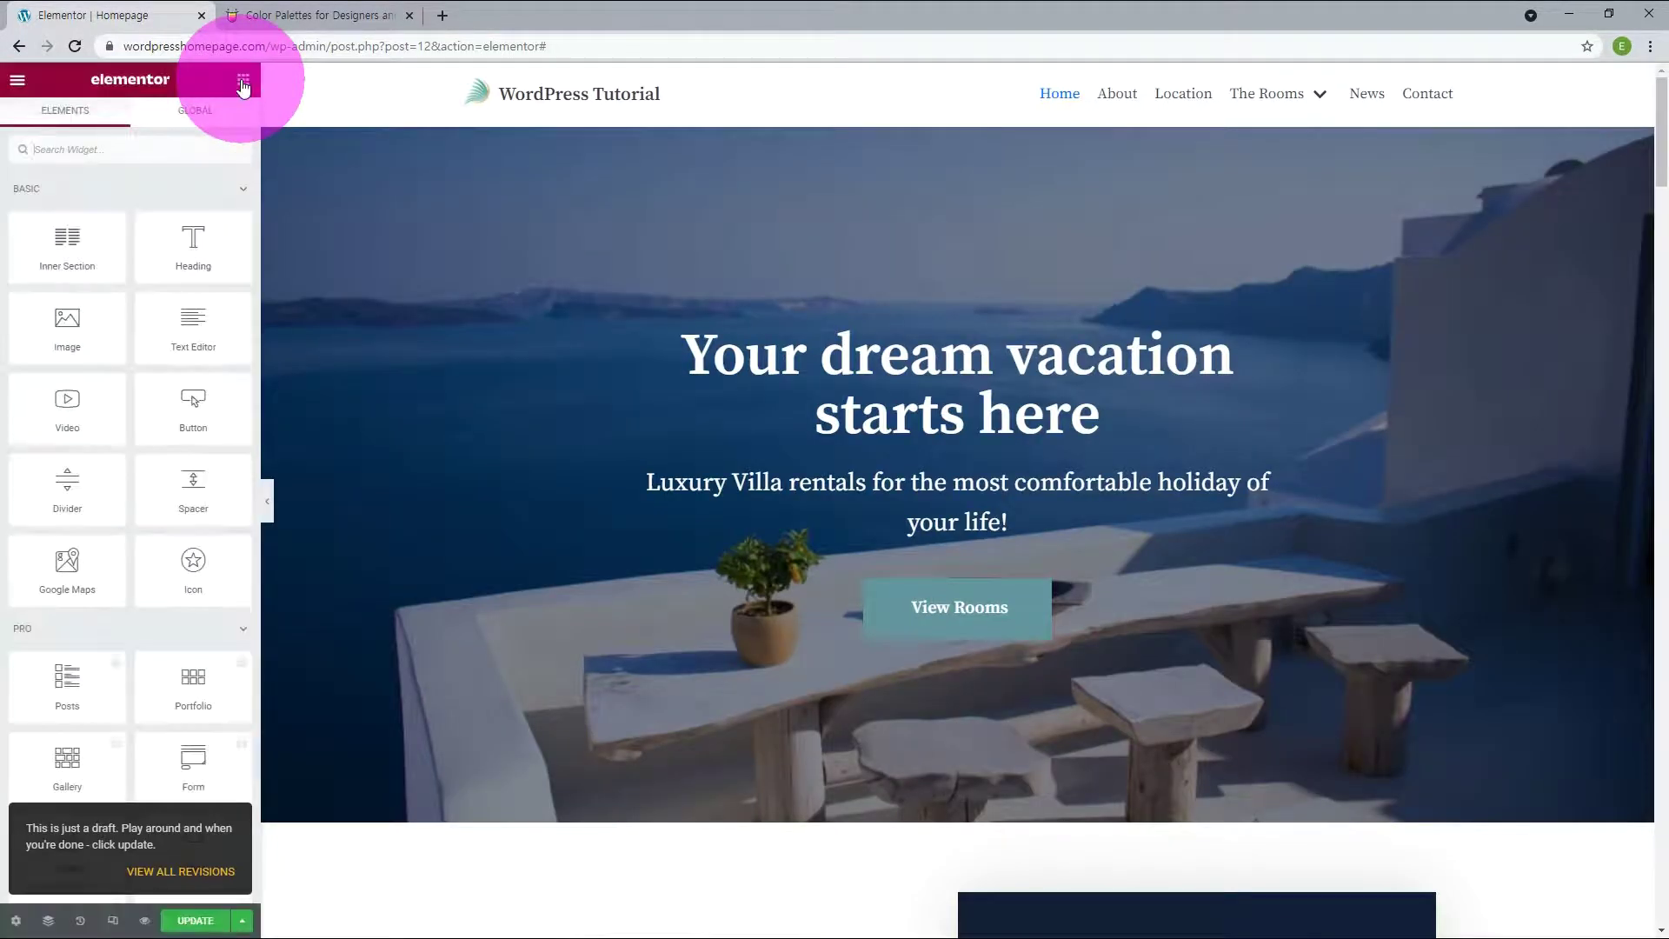
Step: Apply the global font Kavoon to the "Welcome to our luxury Villa!" heading
scroll(436, 353, "down", 6)
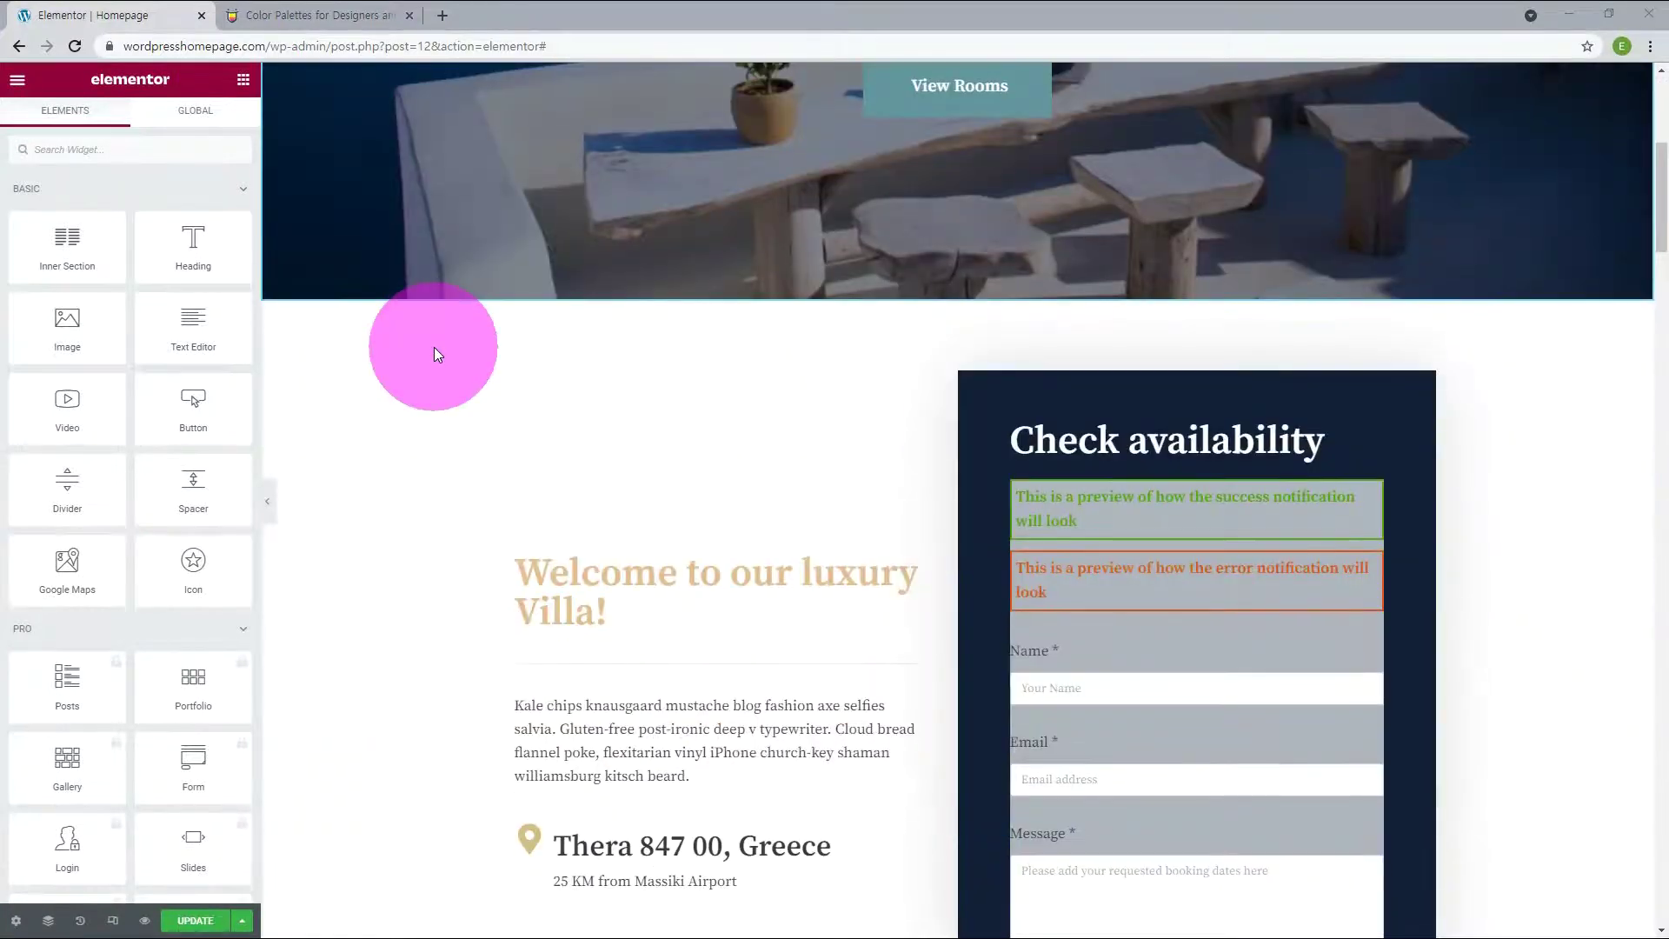
scroll(436, 354, "down", 2)
scroll(435, 347, "up", 1)
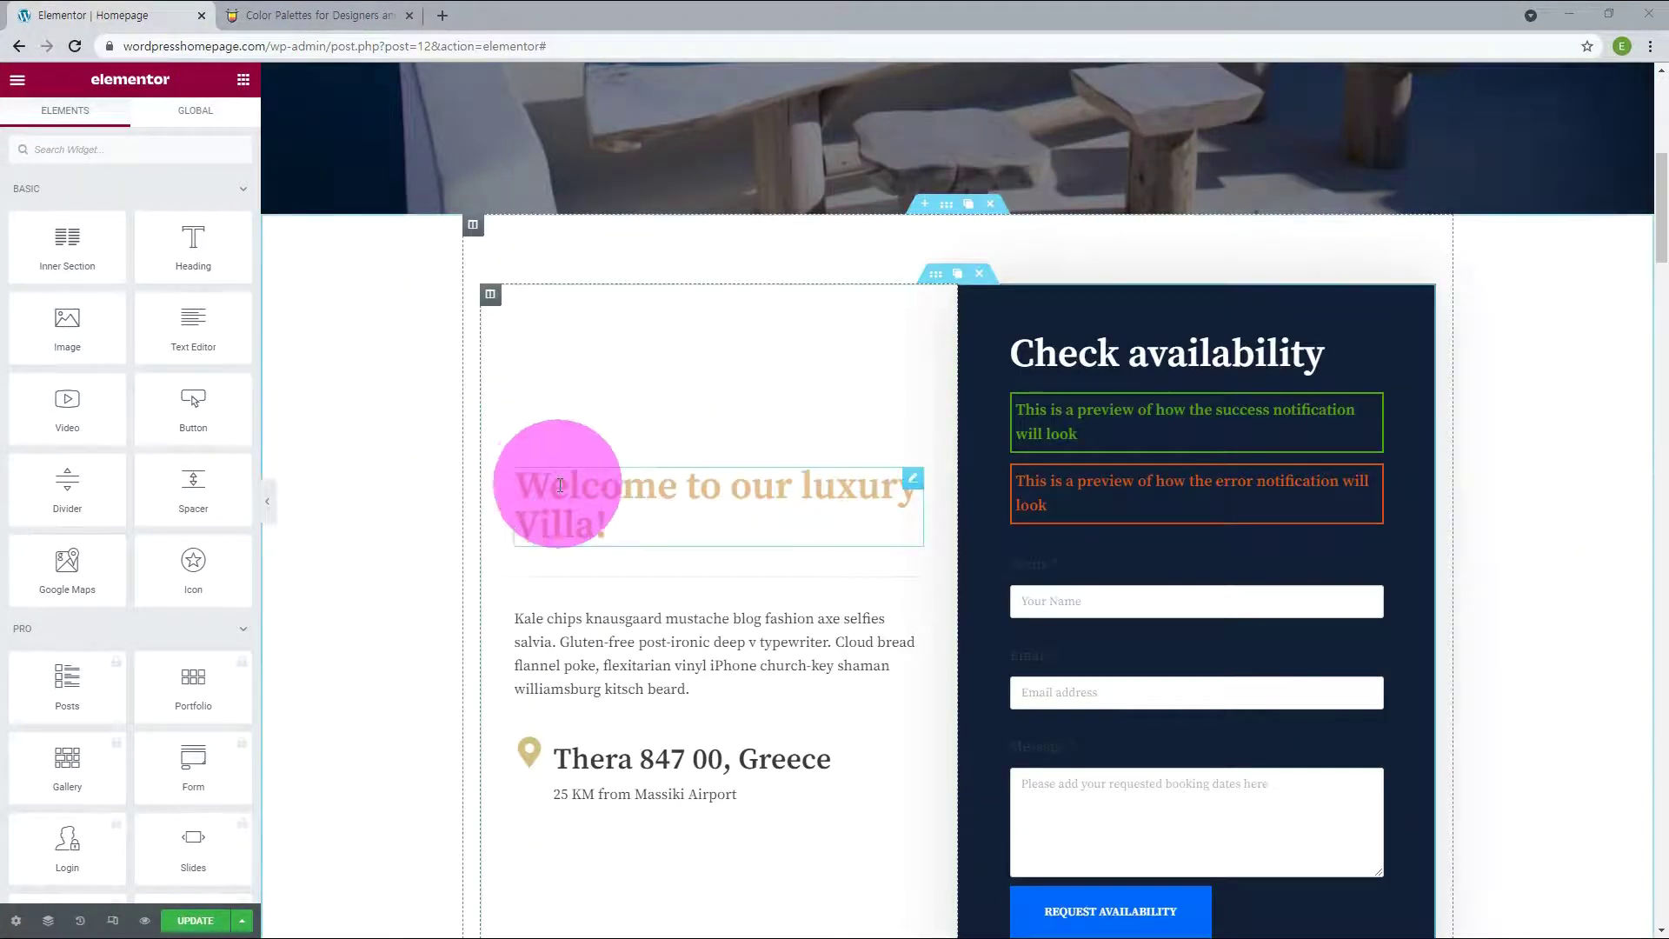
left_click(914, 480)
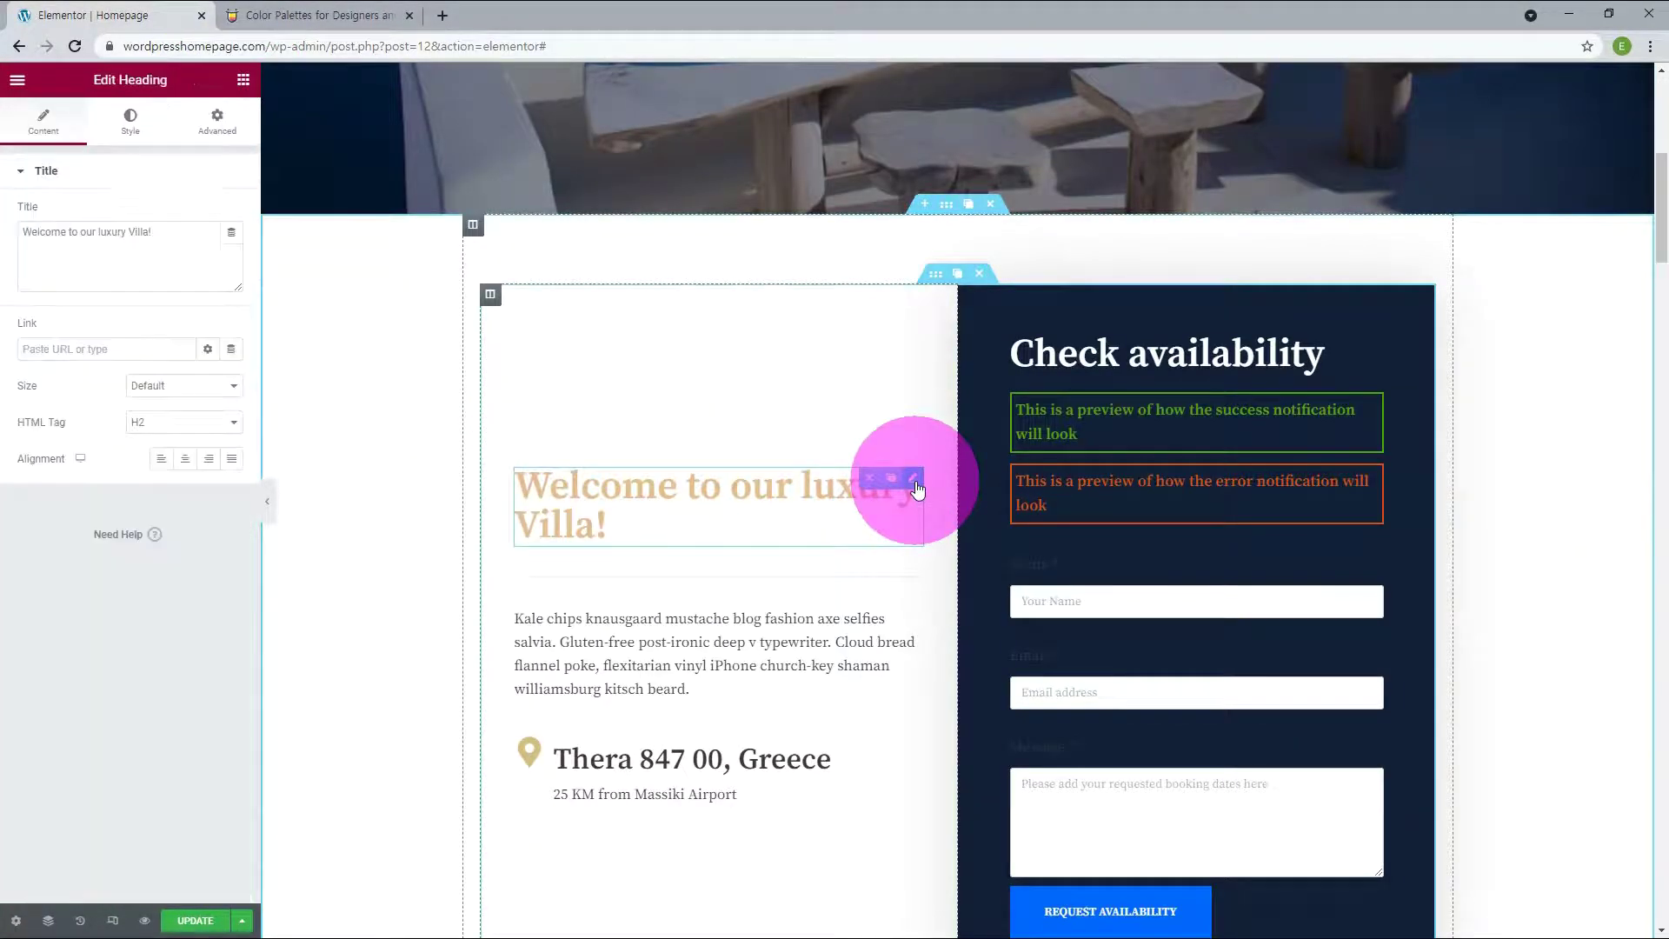
left_click(130, 119)
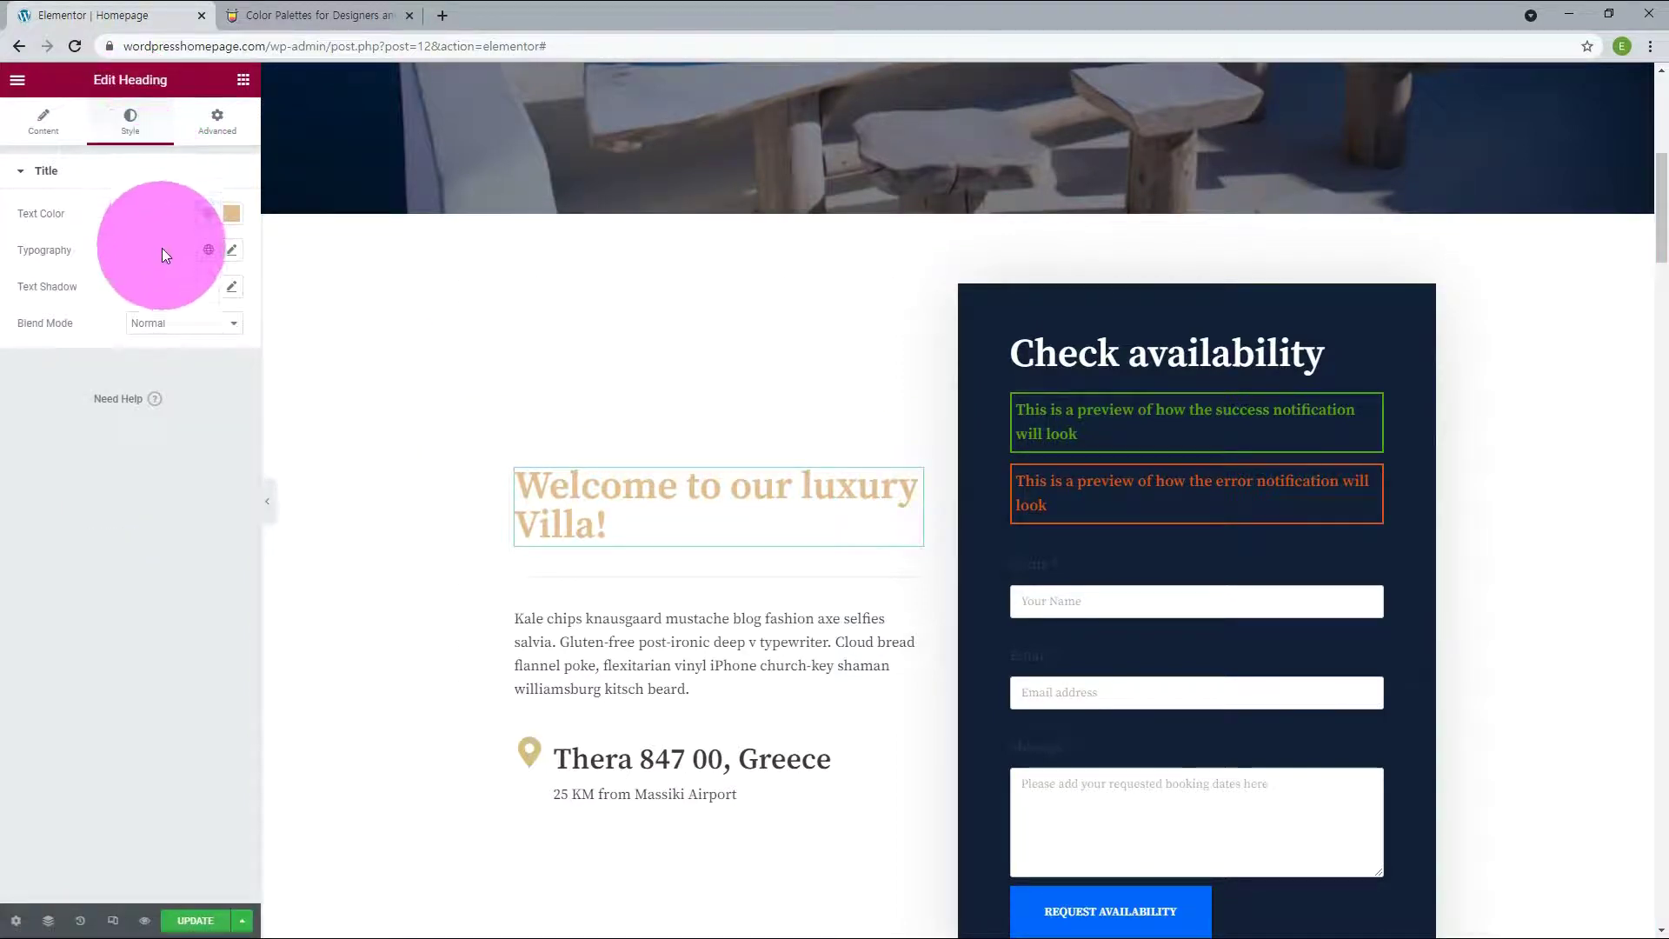
left_click(209, 252)
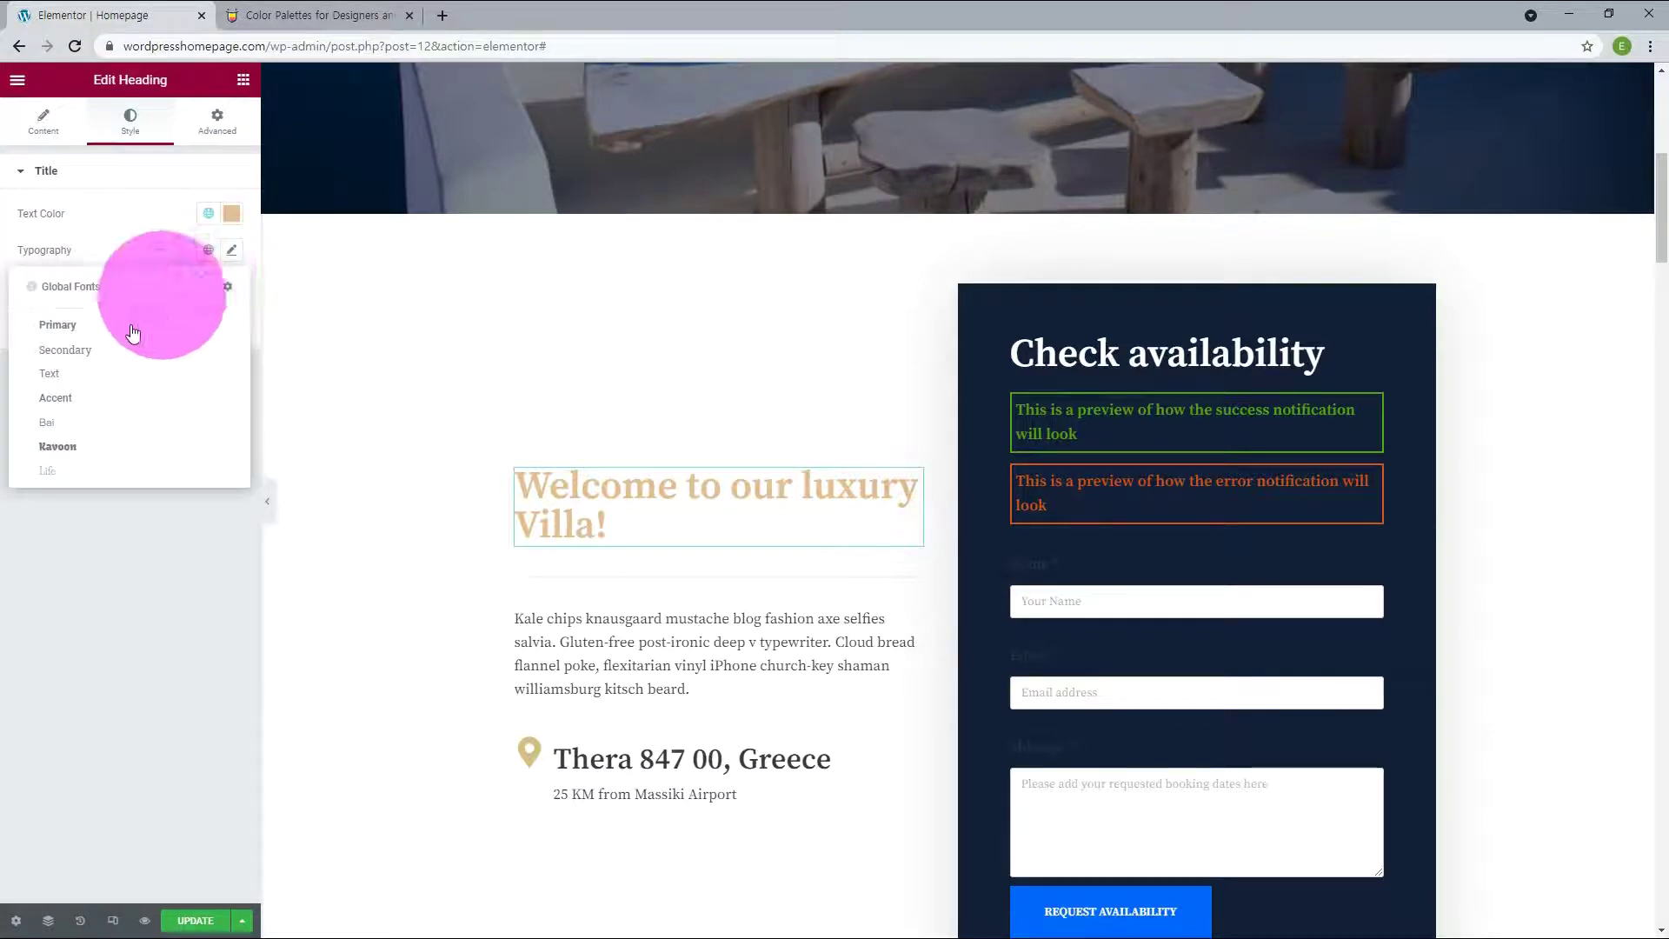
left_click(70, 448)
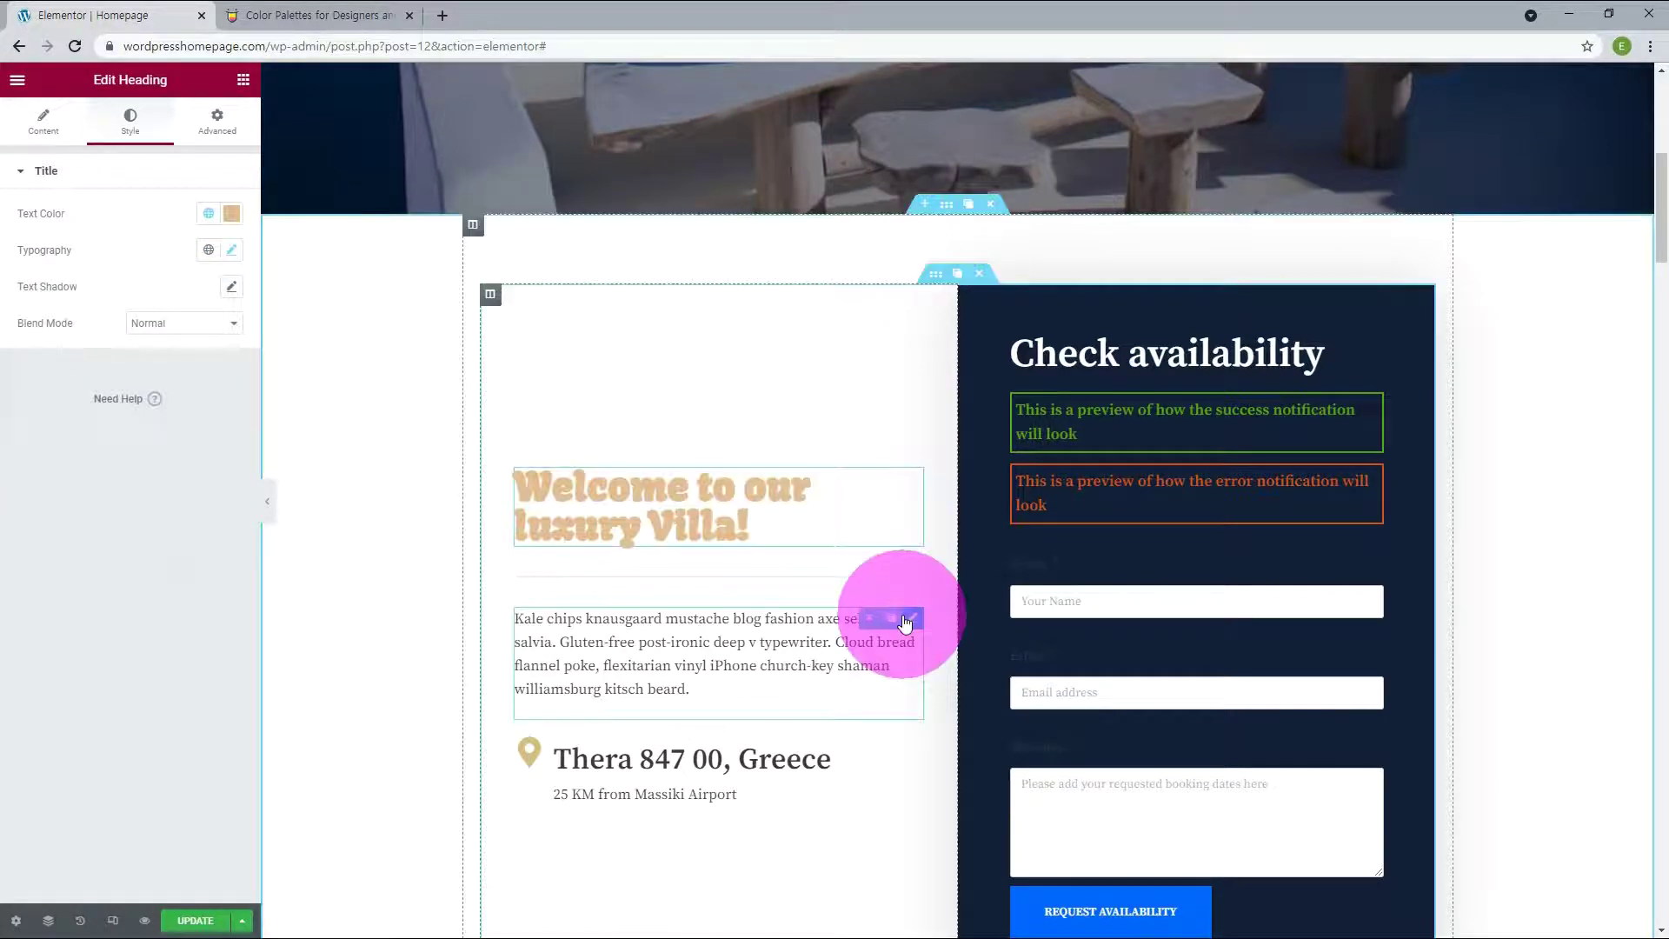
Step: Apply the global font Bai to the text paragraph below the welcome heading
left_click(909, 619)
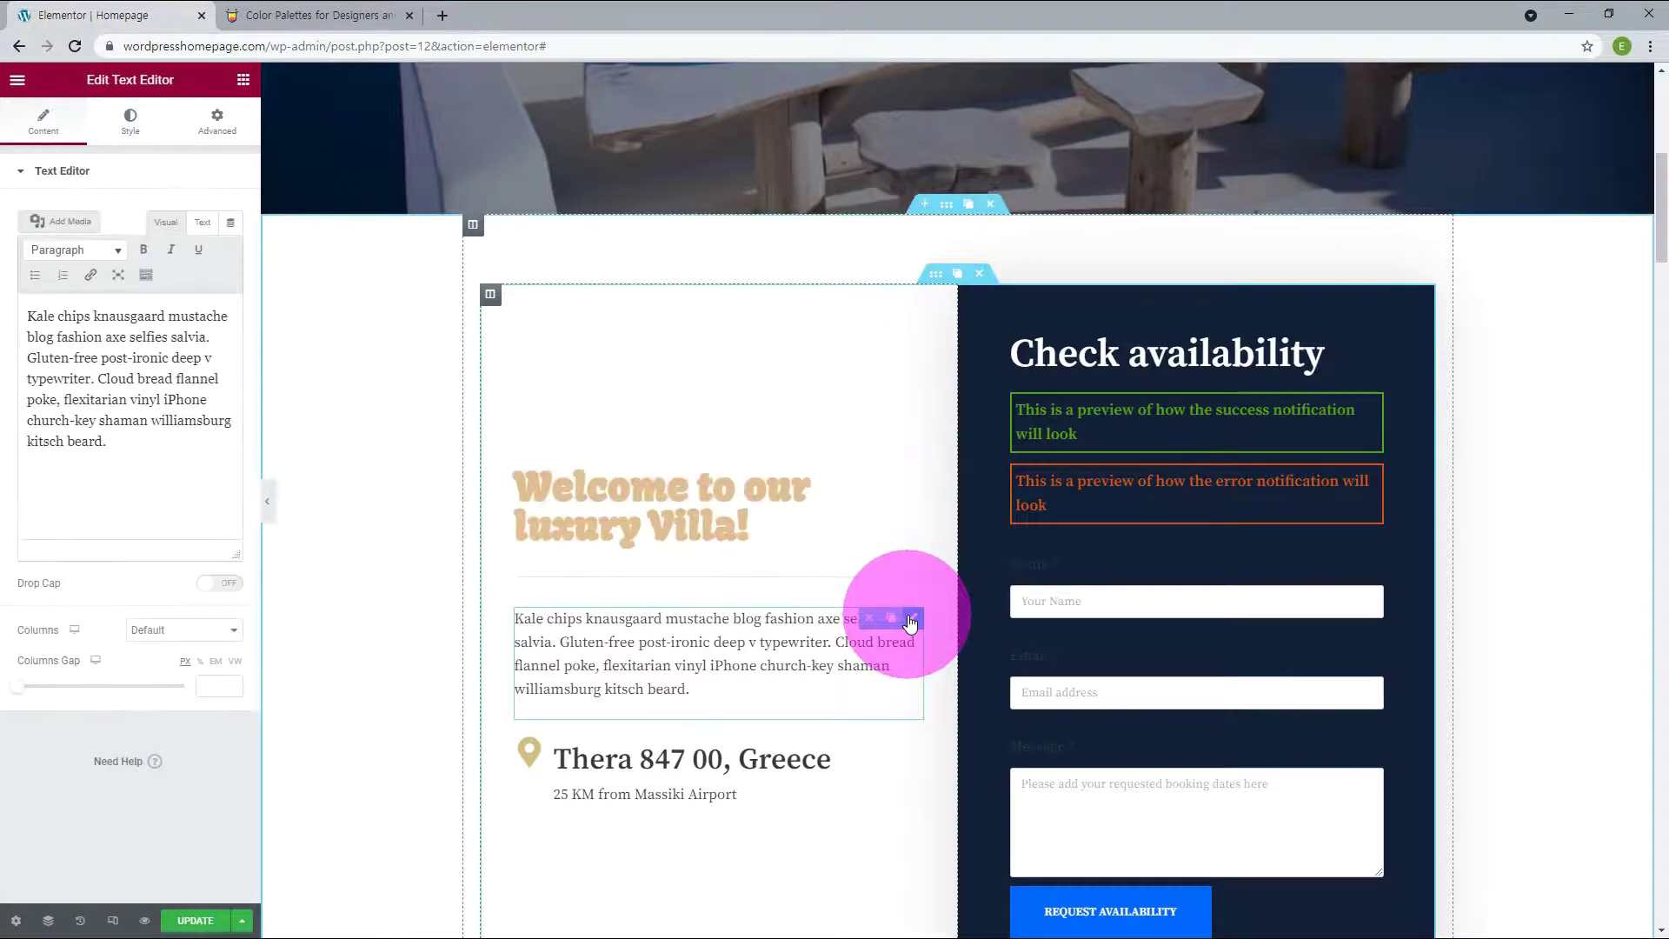
left_click(129, 122)
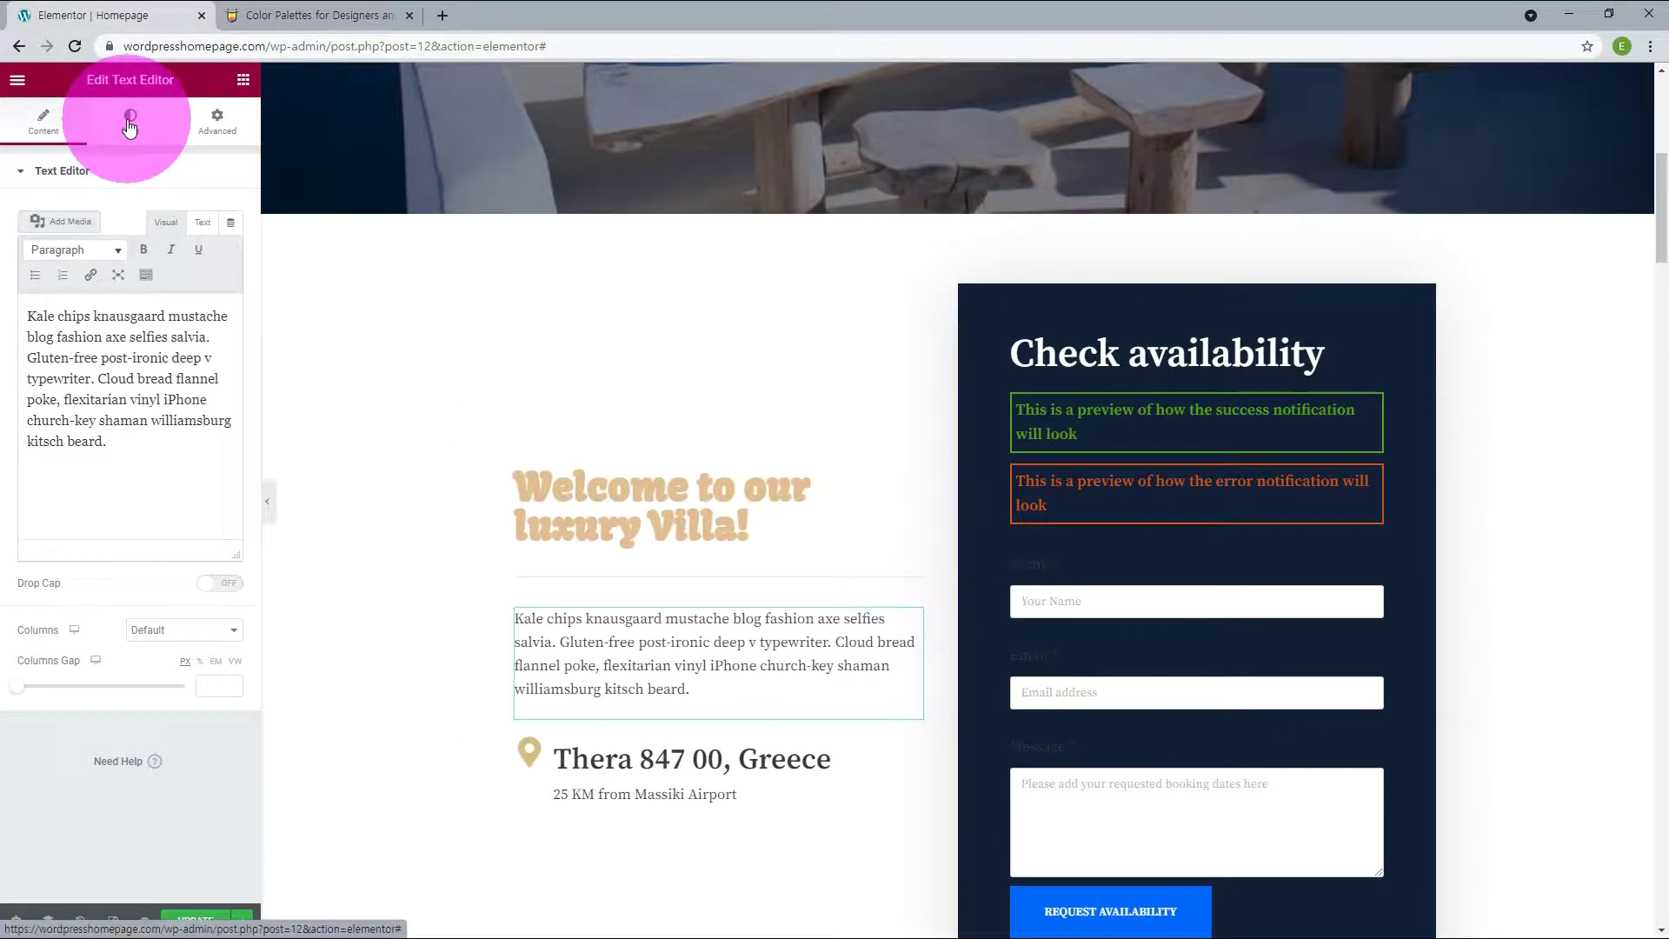
left_click(209, 286)
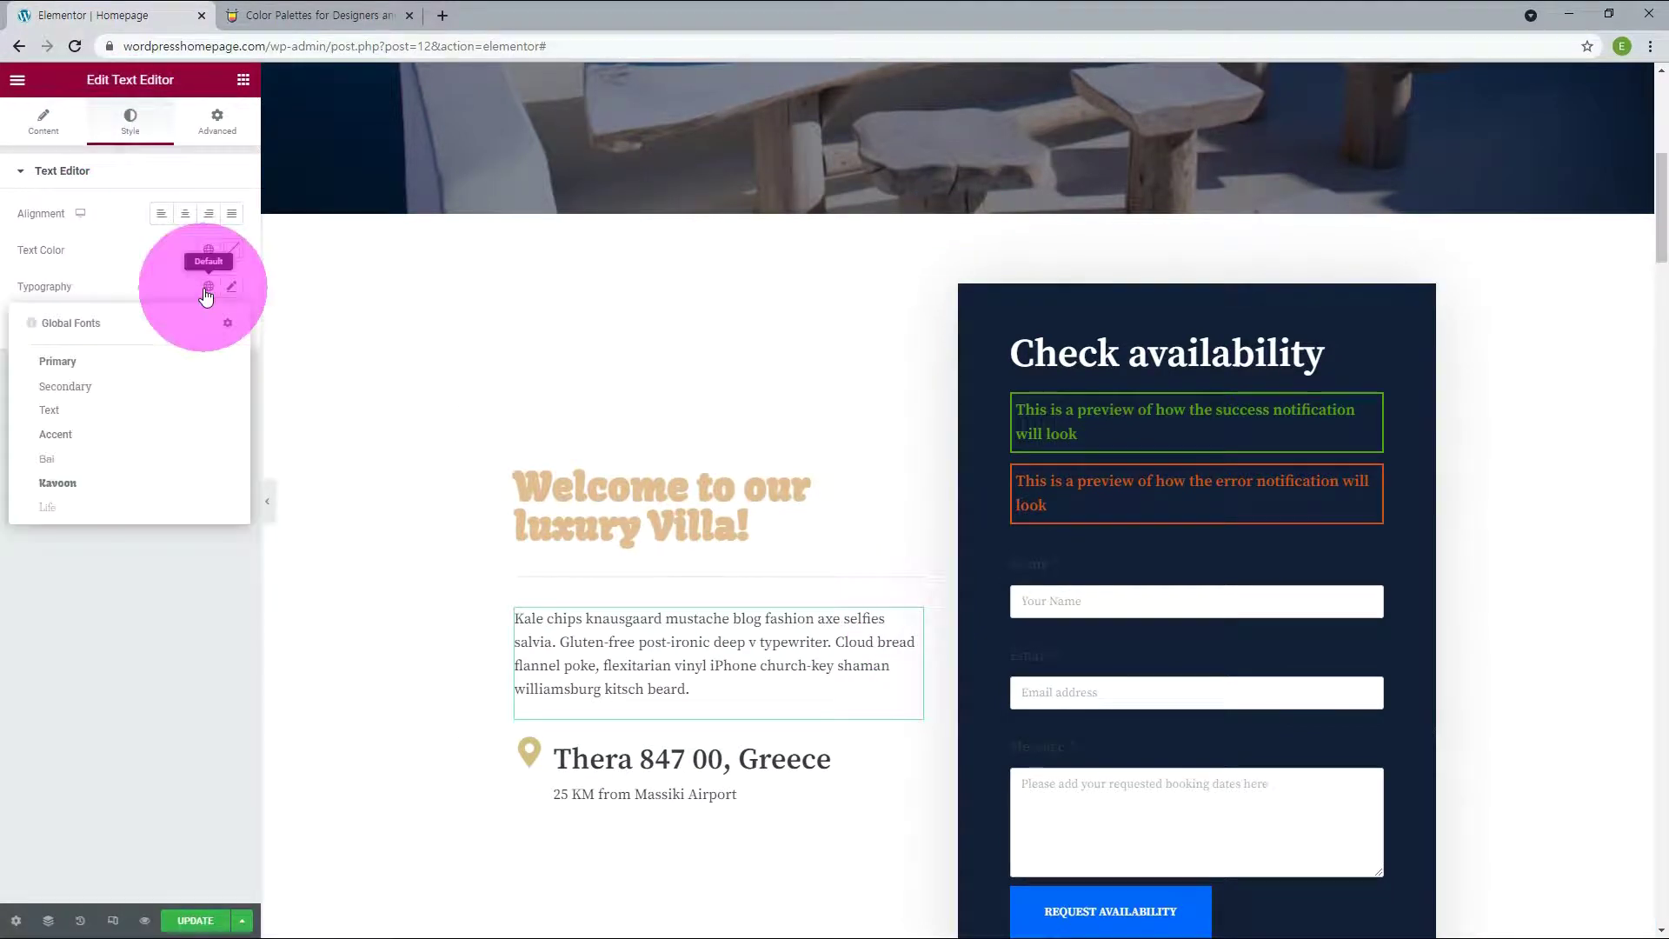
left_click(73, 470)
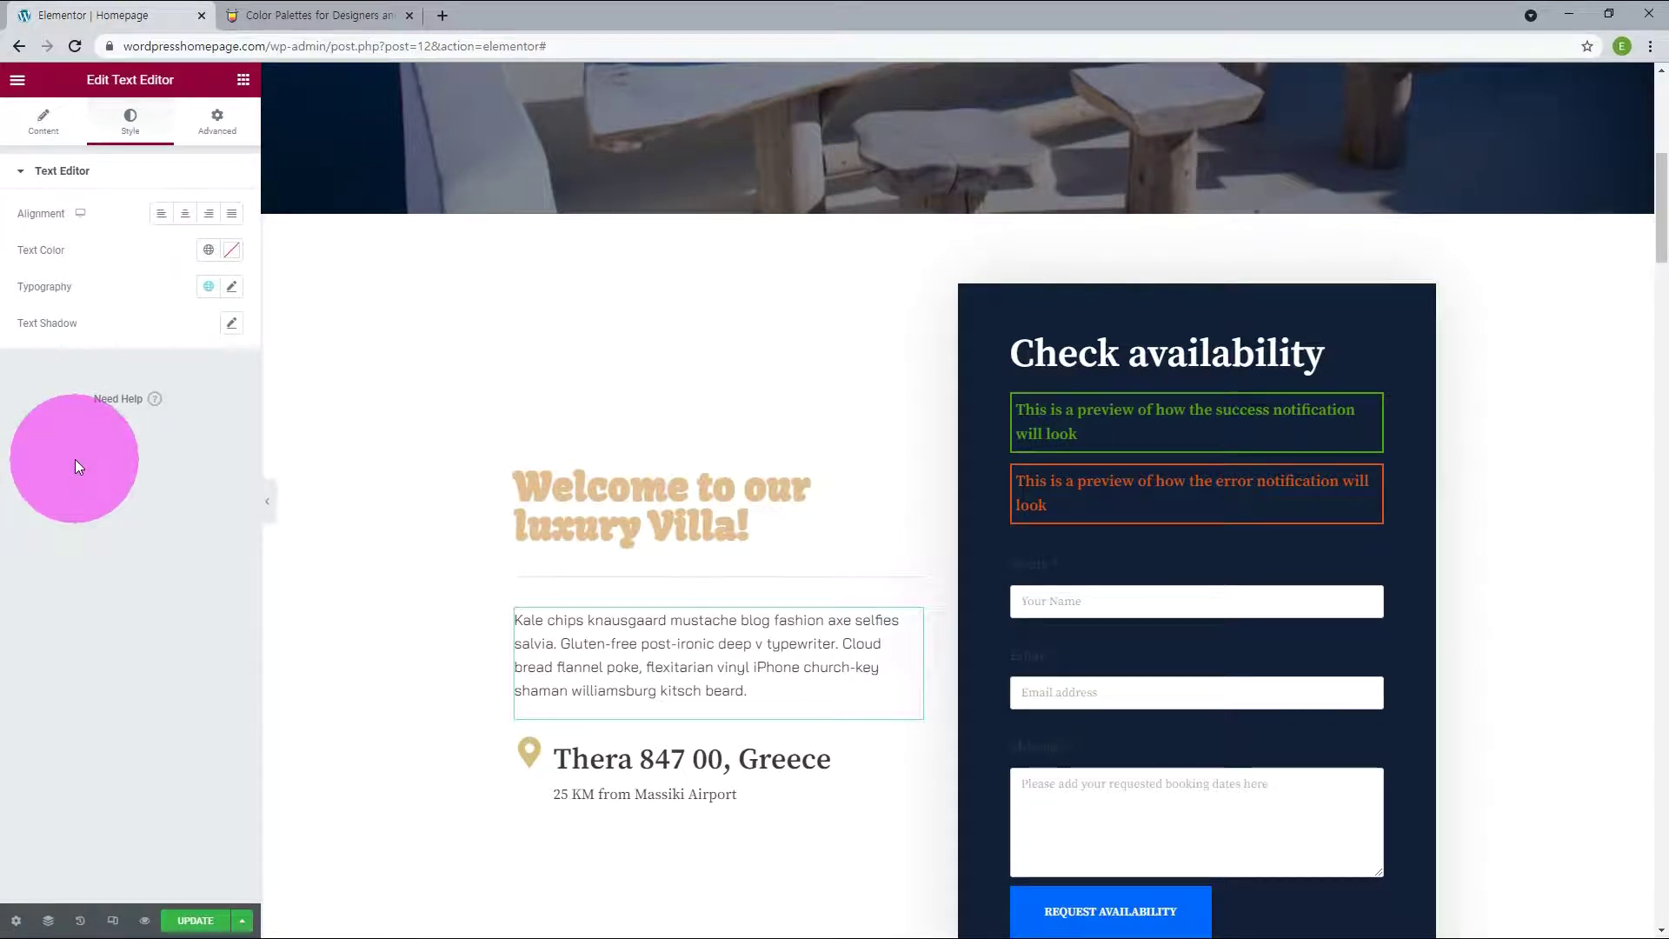
Step: Switch the welcome paragraph's font size to EM units and fine-tune it to slightly below 1.4 EM
left_click(228, 293)
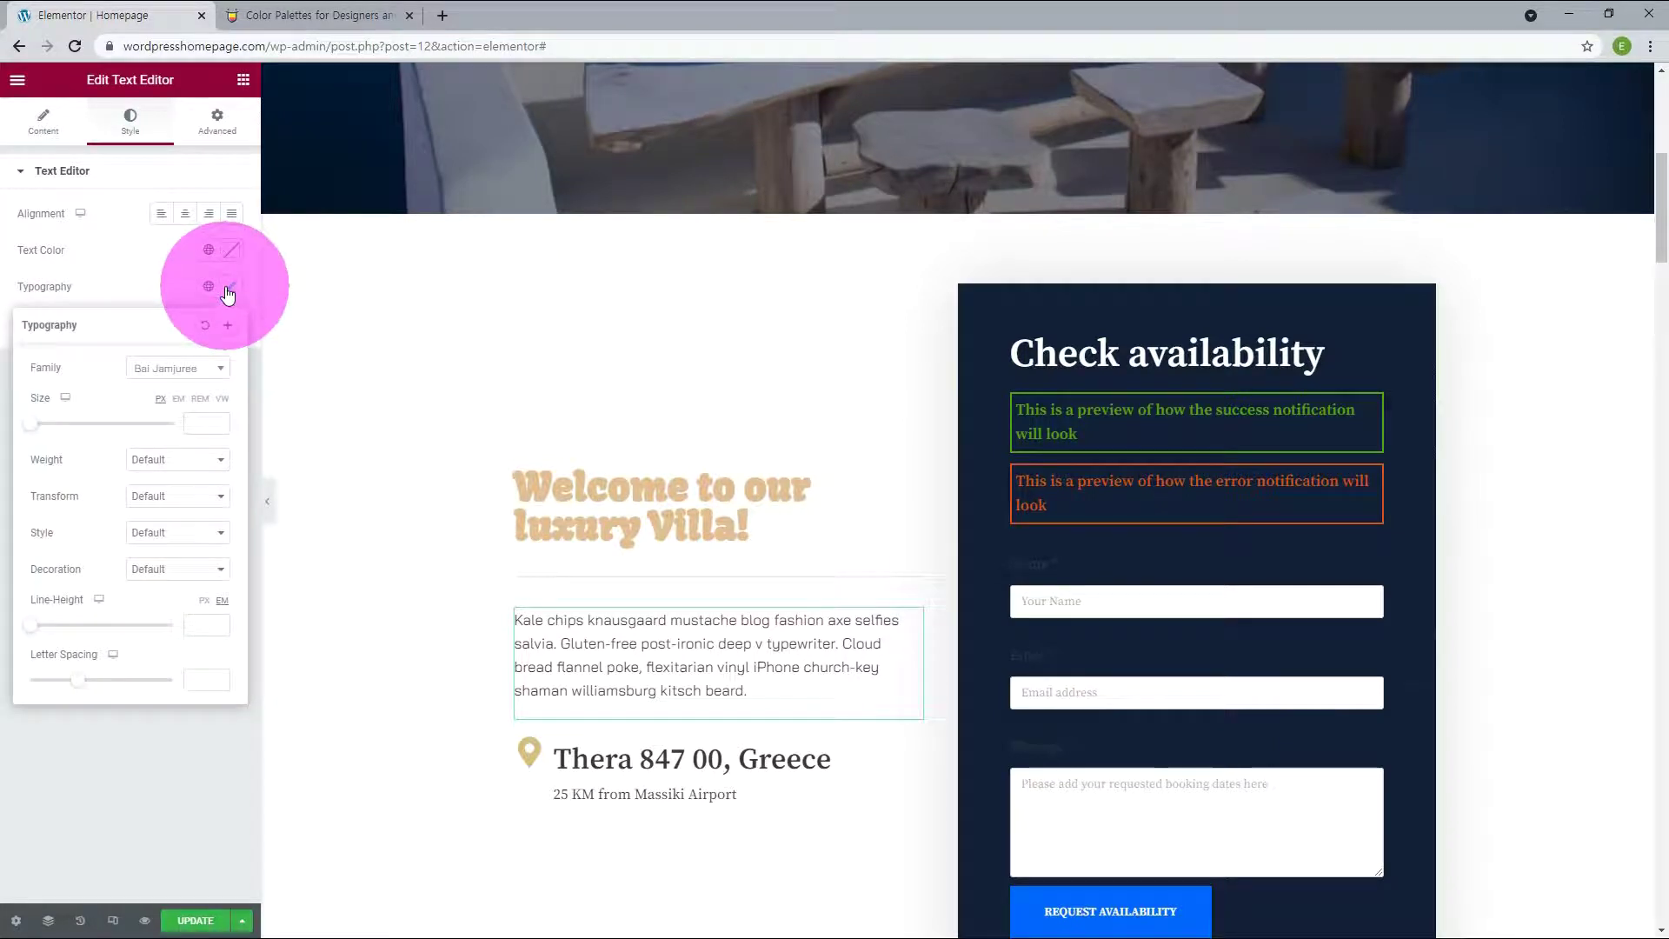
left_click(221, 421)
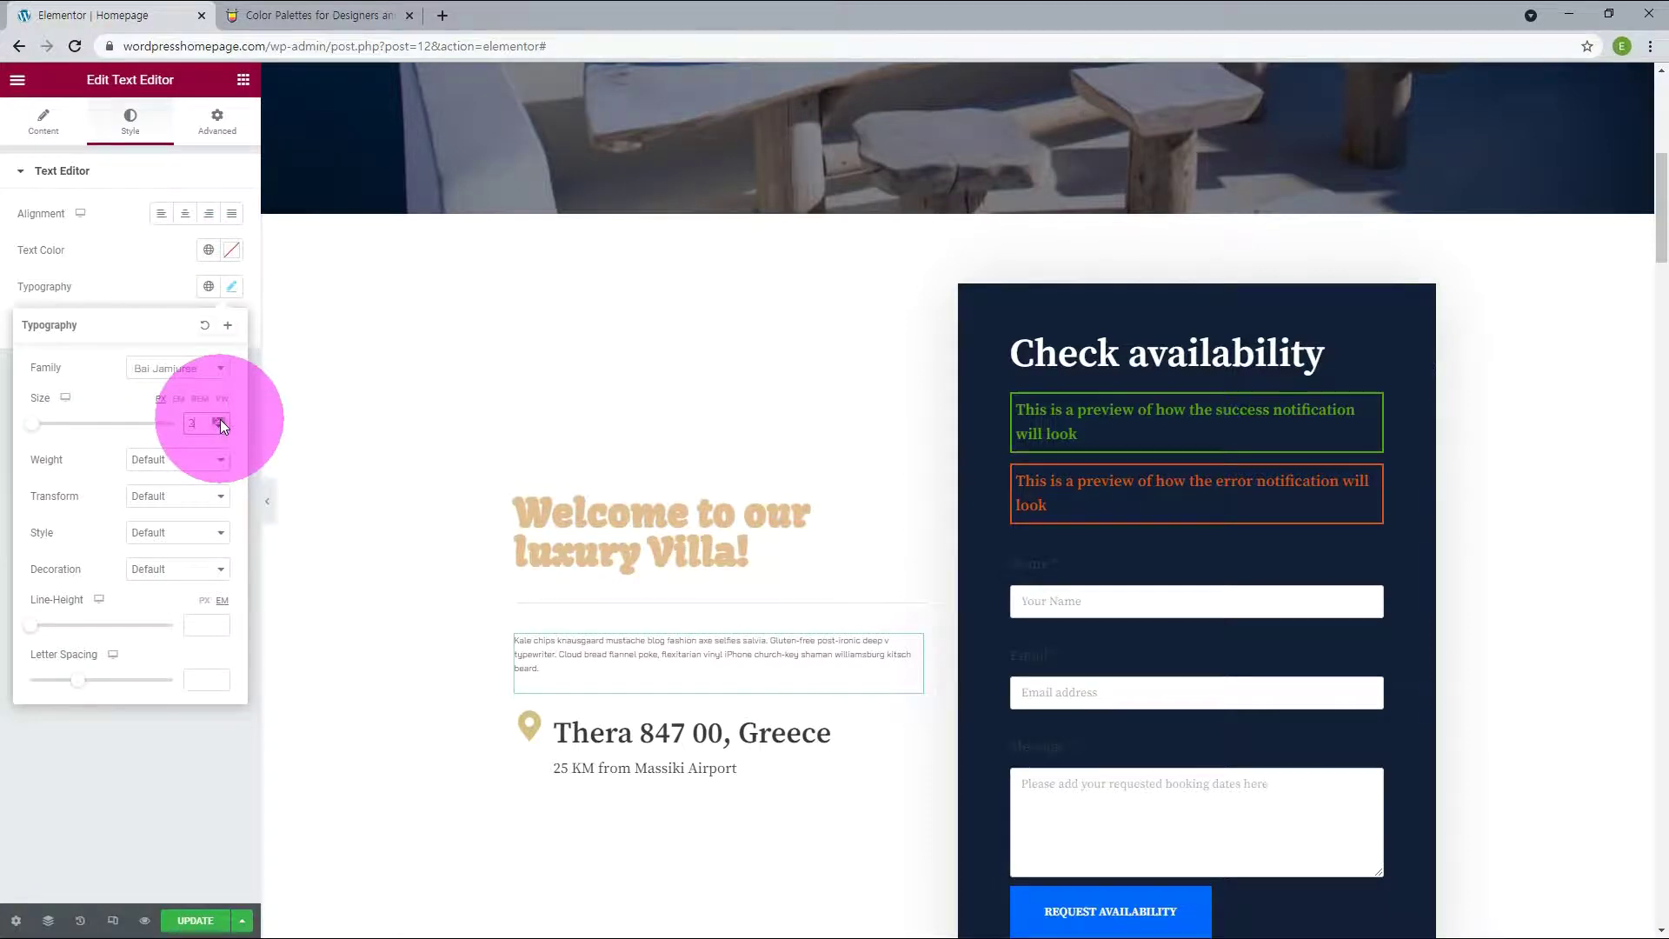
left_click(178, 398)
left_click(218, 421)
left_click(217, 421)
left_click(217, 421)
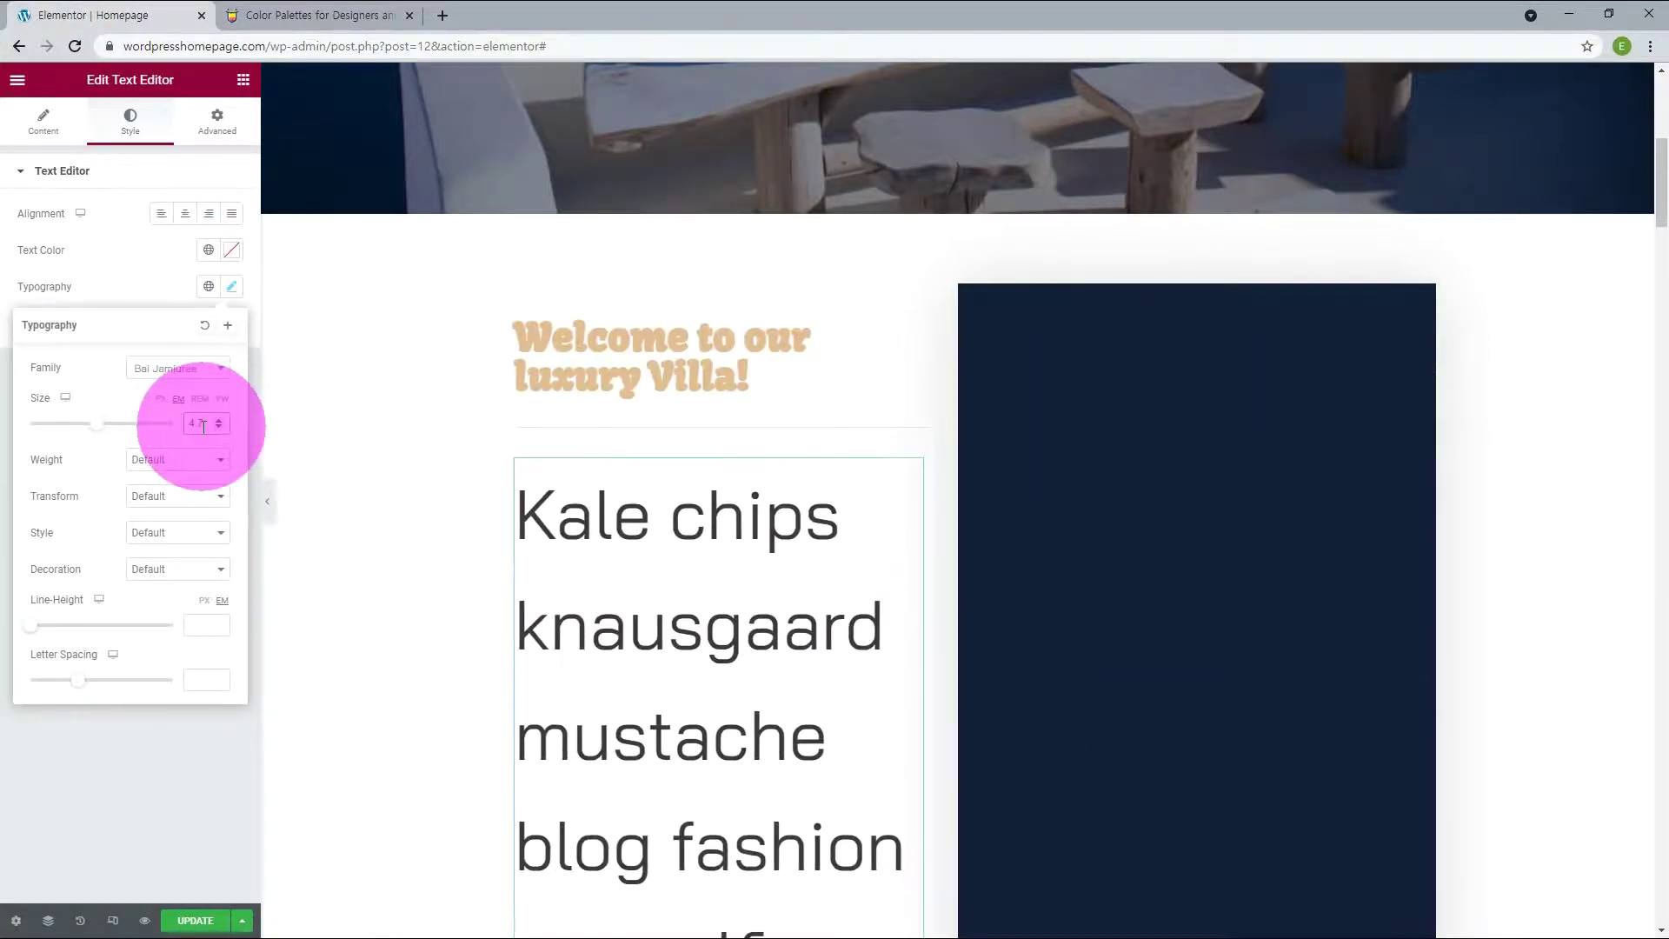
double_click(179, 421)
type("1.5")
left_click(218, 420)
left_click(219, 427)
left_click(219, 426)
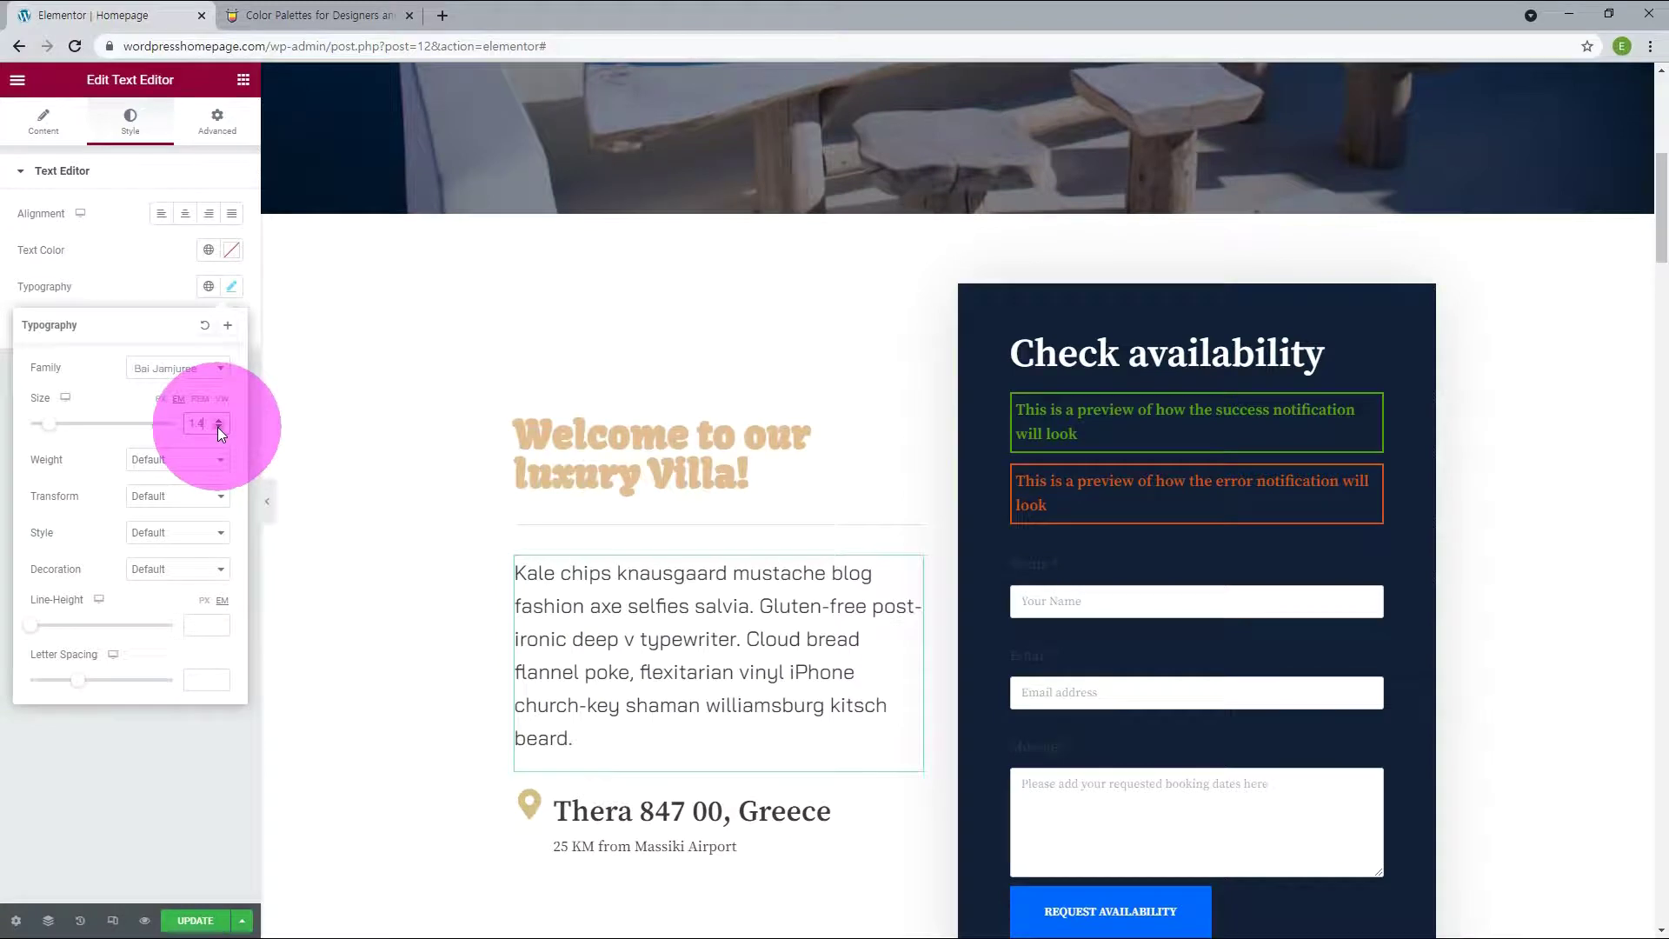
left_click(218, 427)
left_click(200, 790)
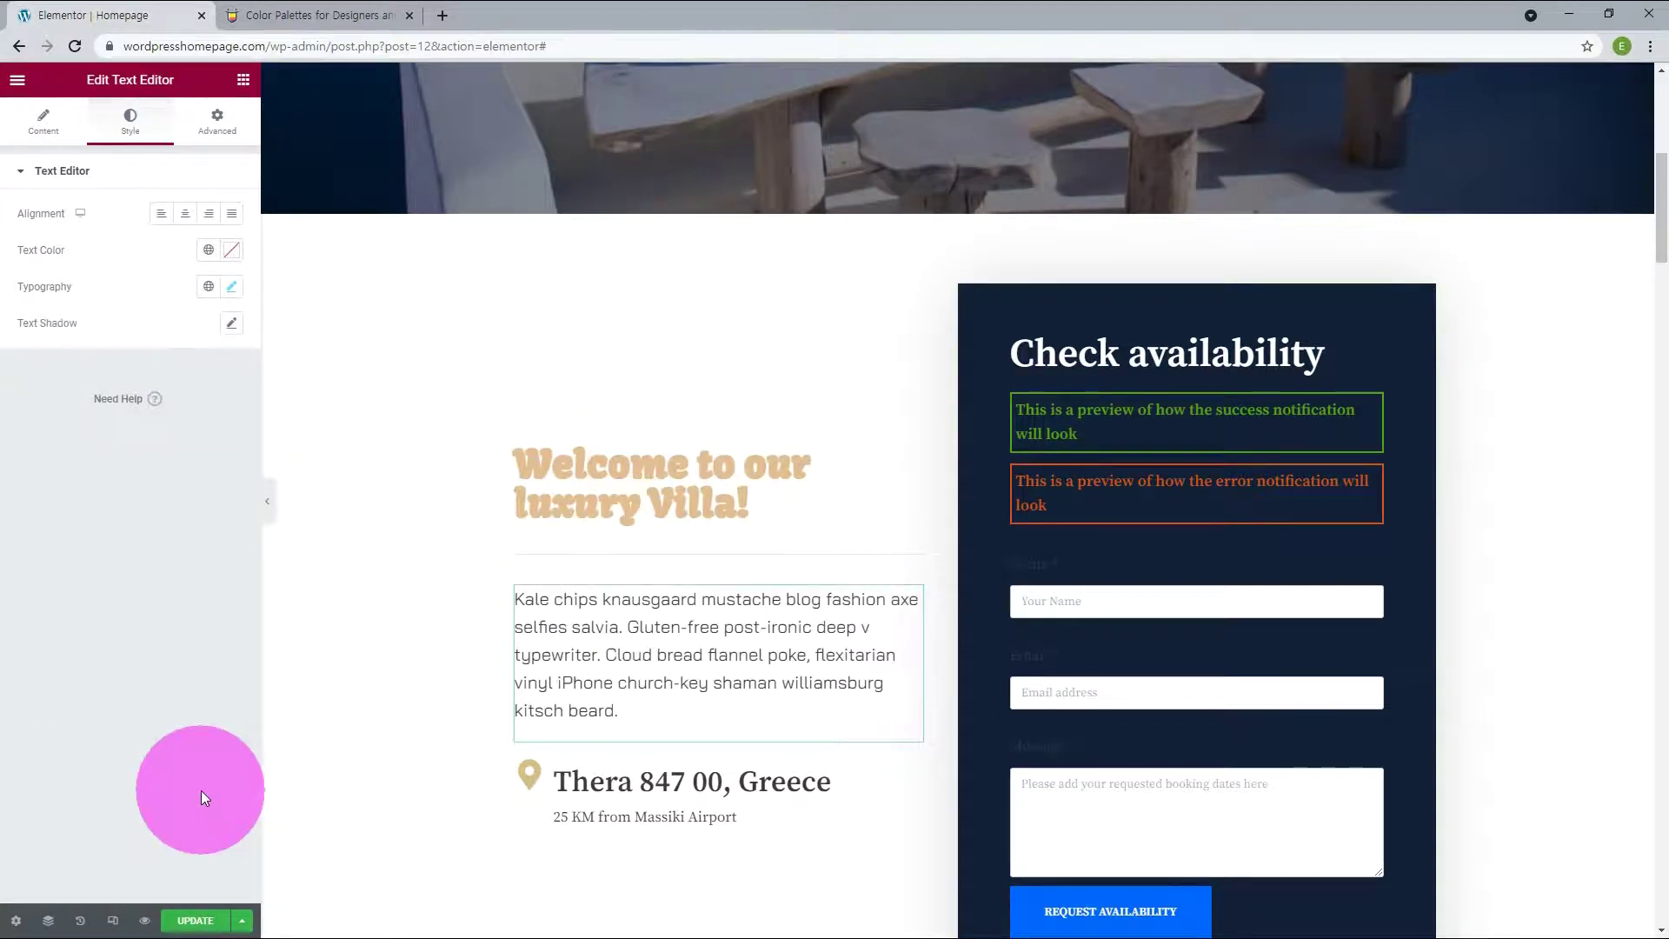
left_click(827, 828)
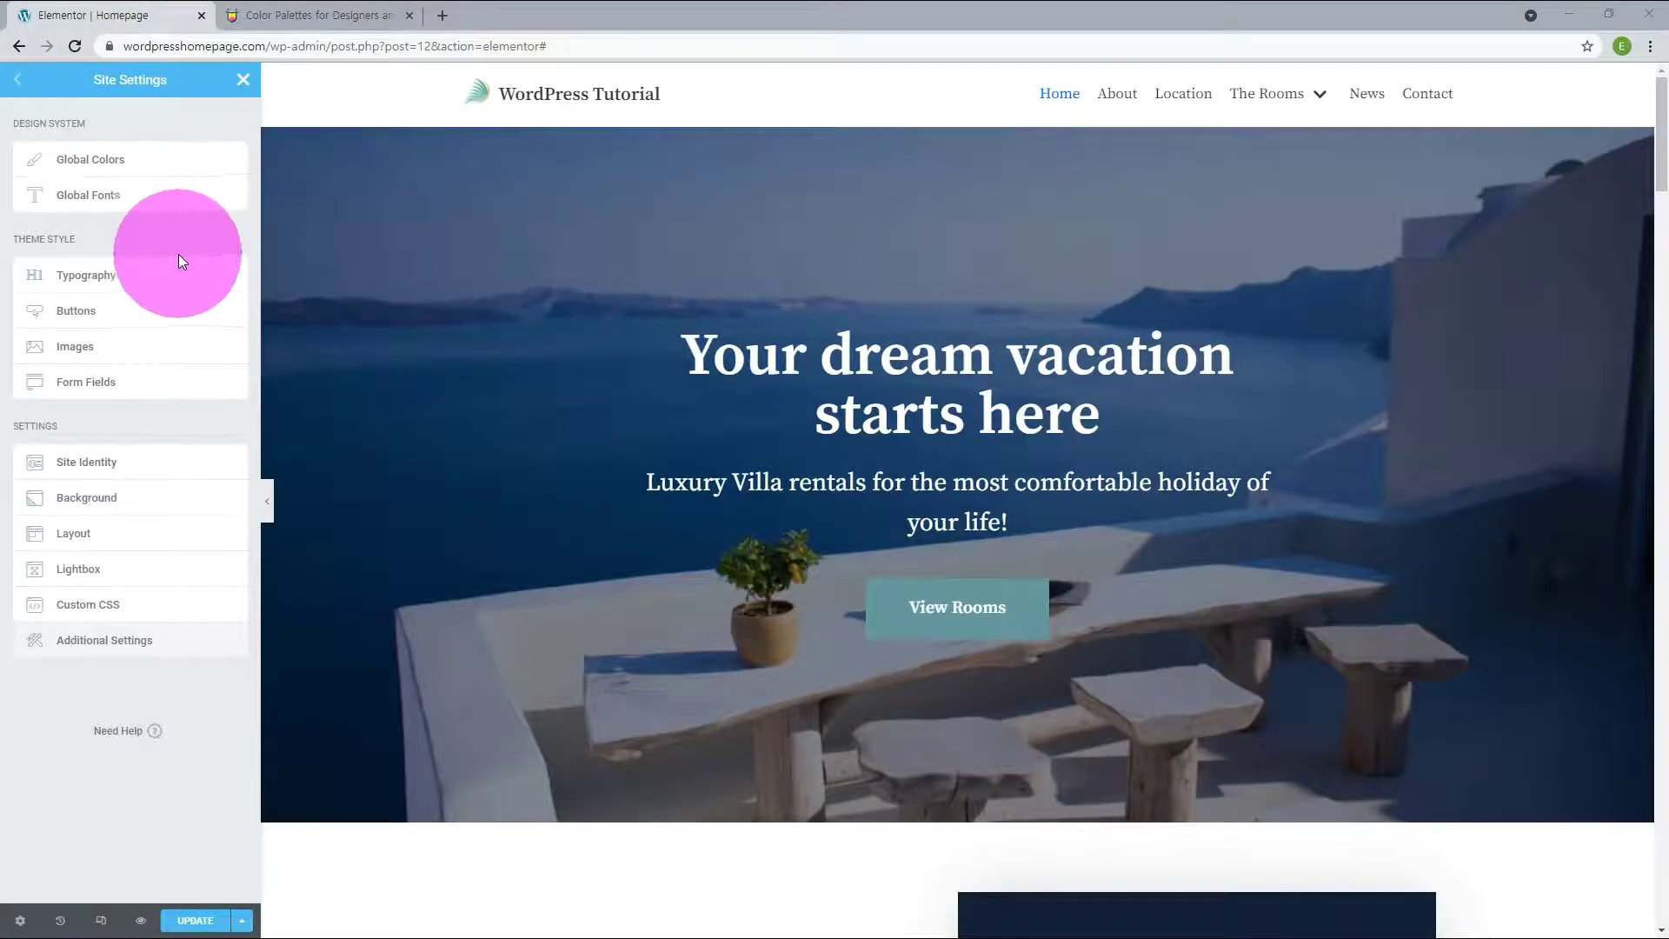
Step: In the theme style typography of Site Settings, assign the global color New Text to H1 headings
left_click(93, 278)
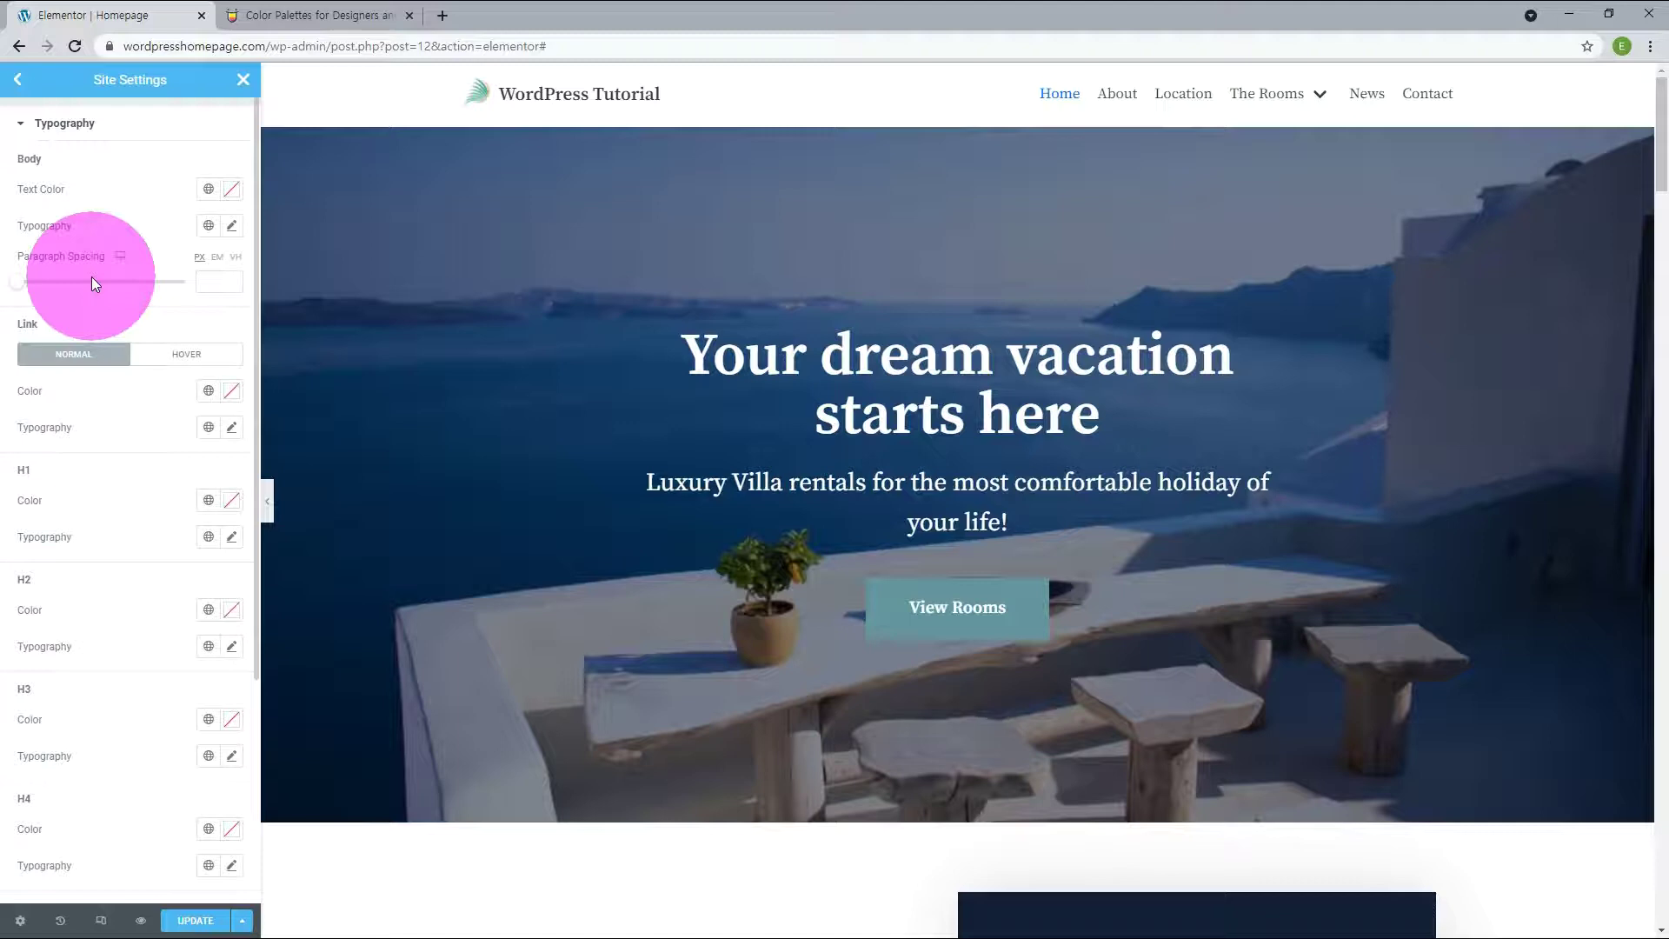
scroll(83, 626, "down", 1)
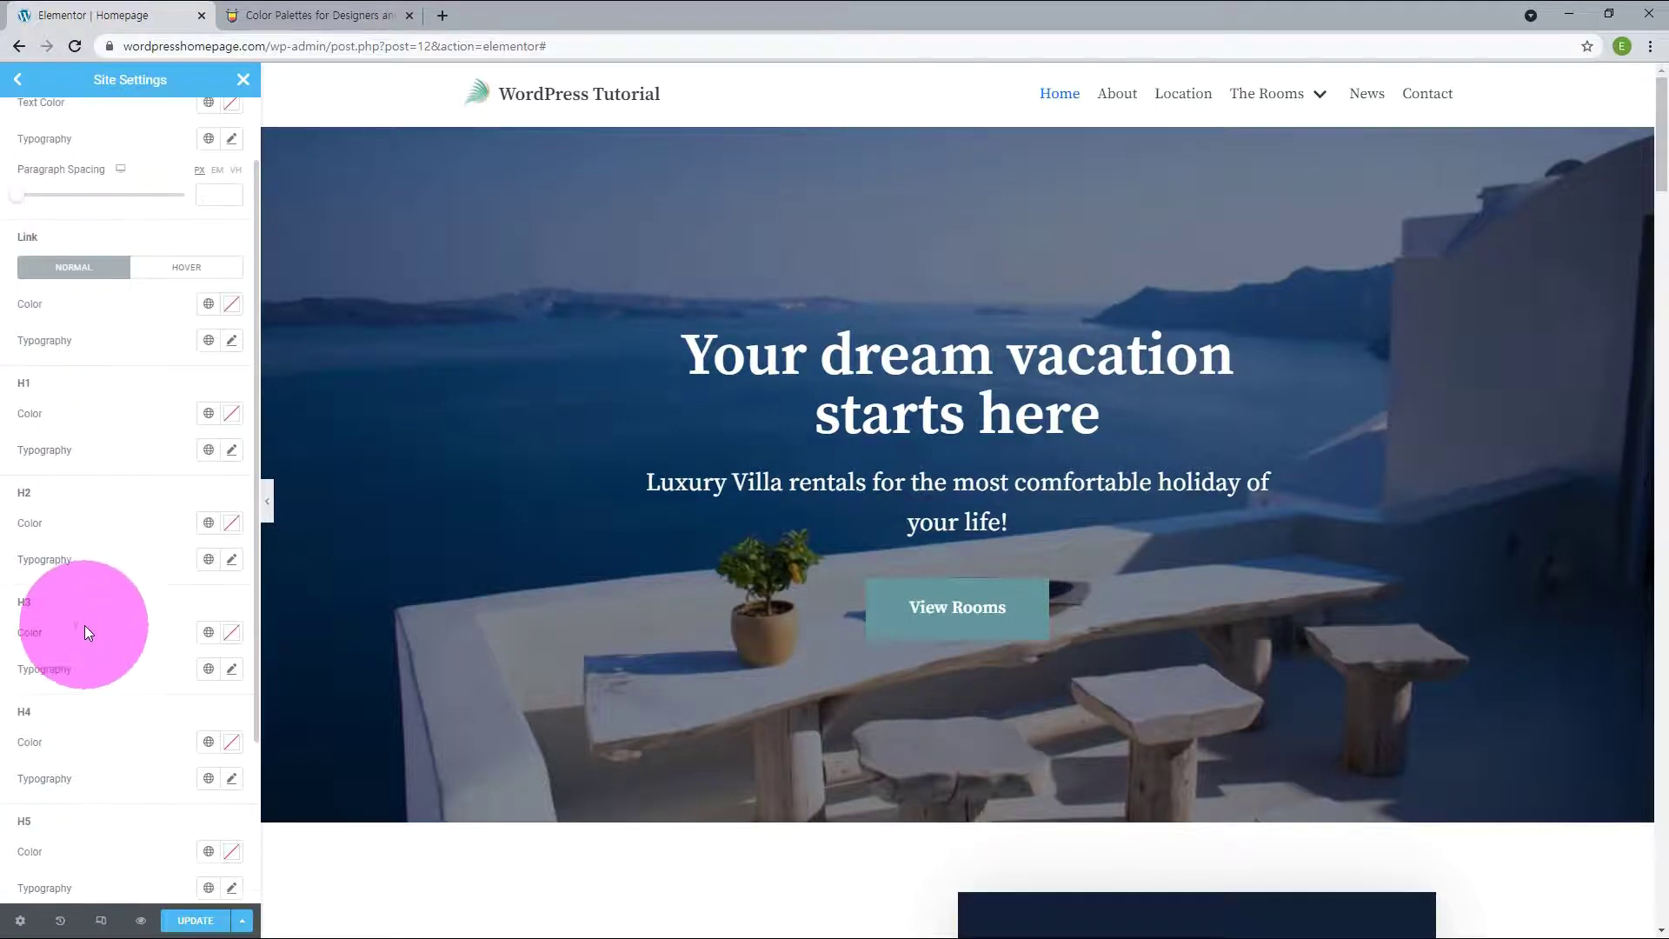
left_click(229, 422)
left_click(209, 415)
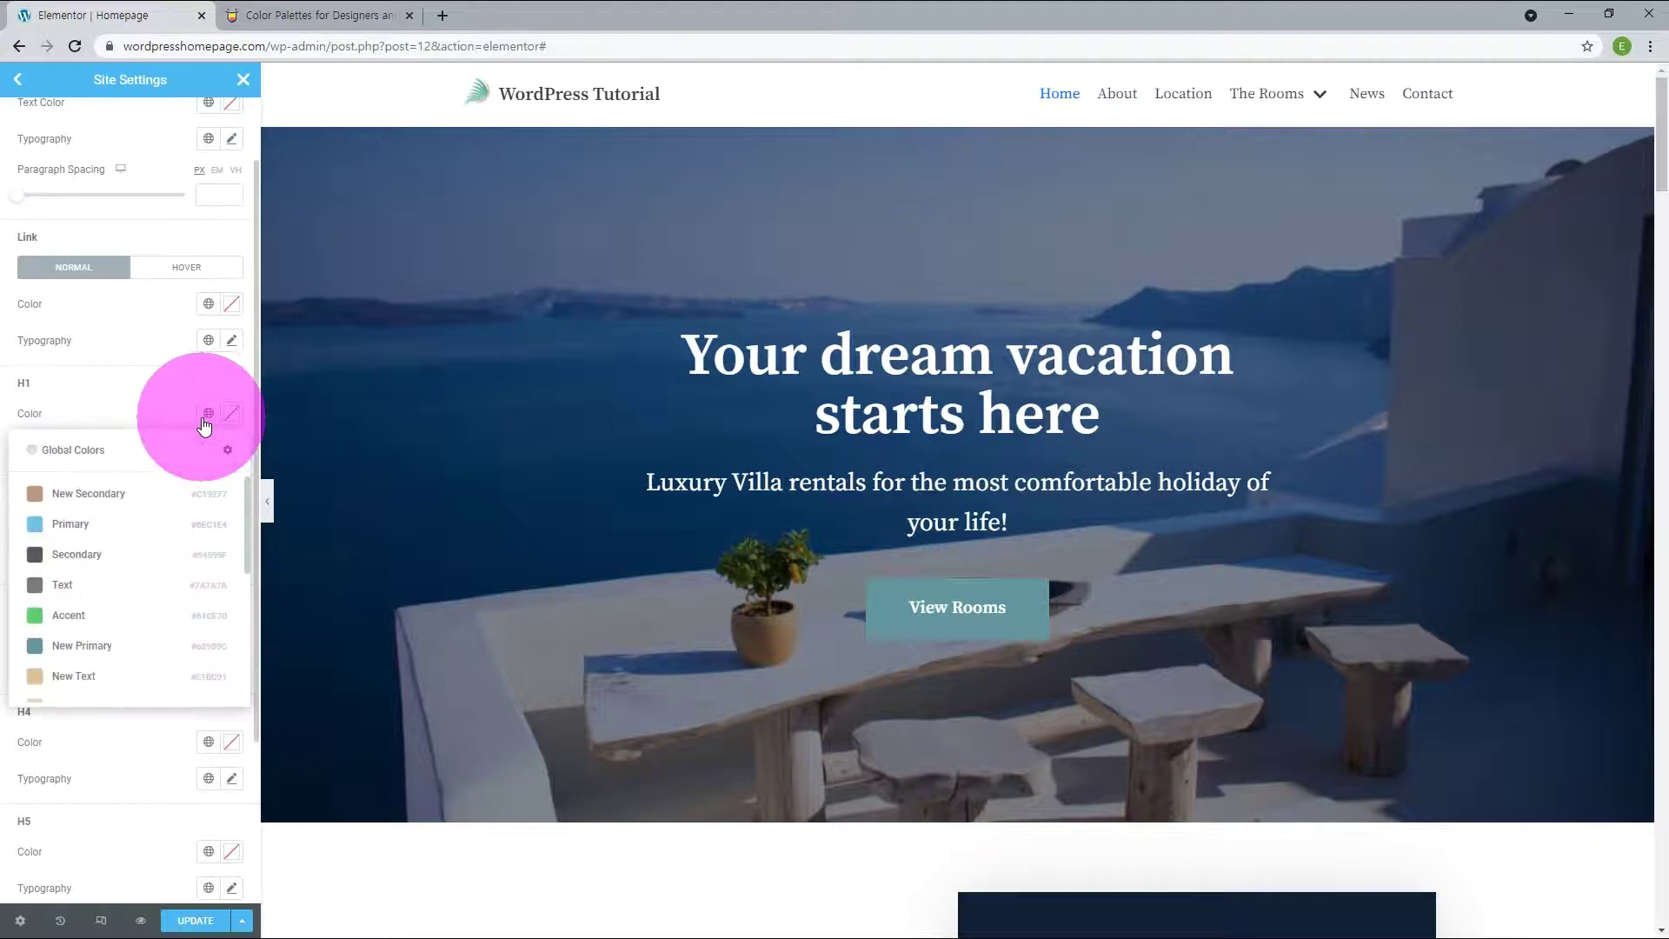
left_click(73, 683)
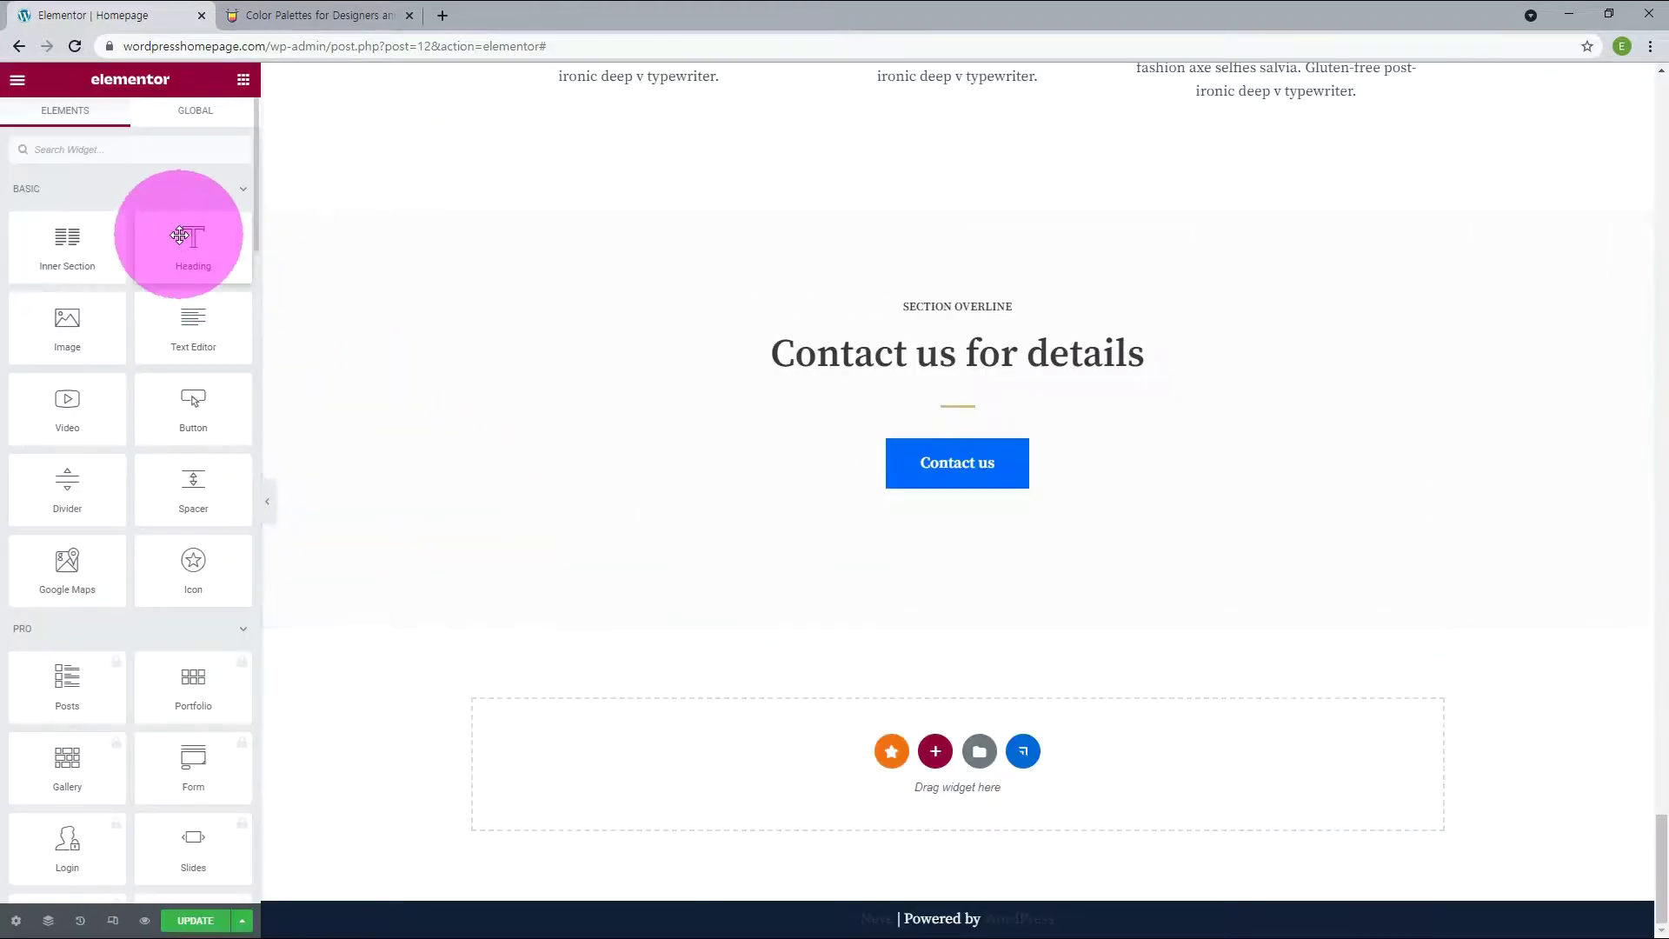
Step: Add a Heading widget beneath the "Contact us for details" section and set its HTML tag to H1
left_click_drag(186, 236, 840, 763)
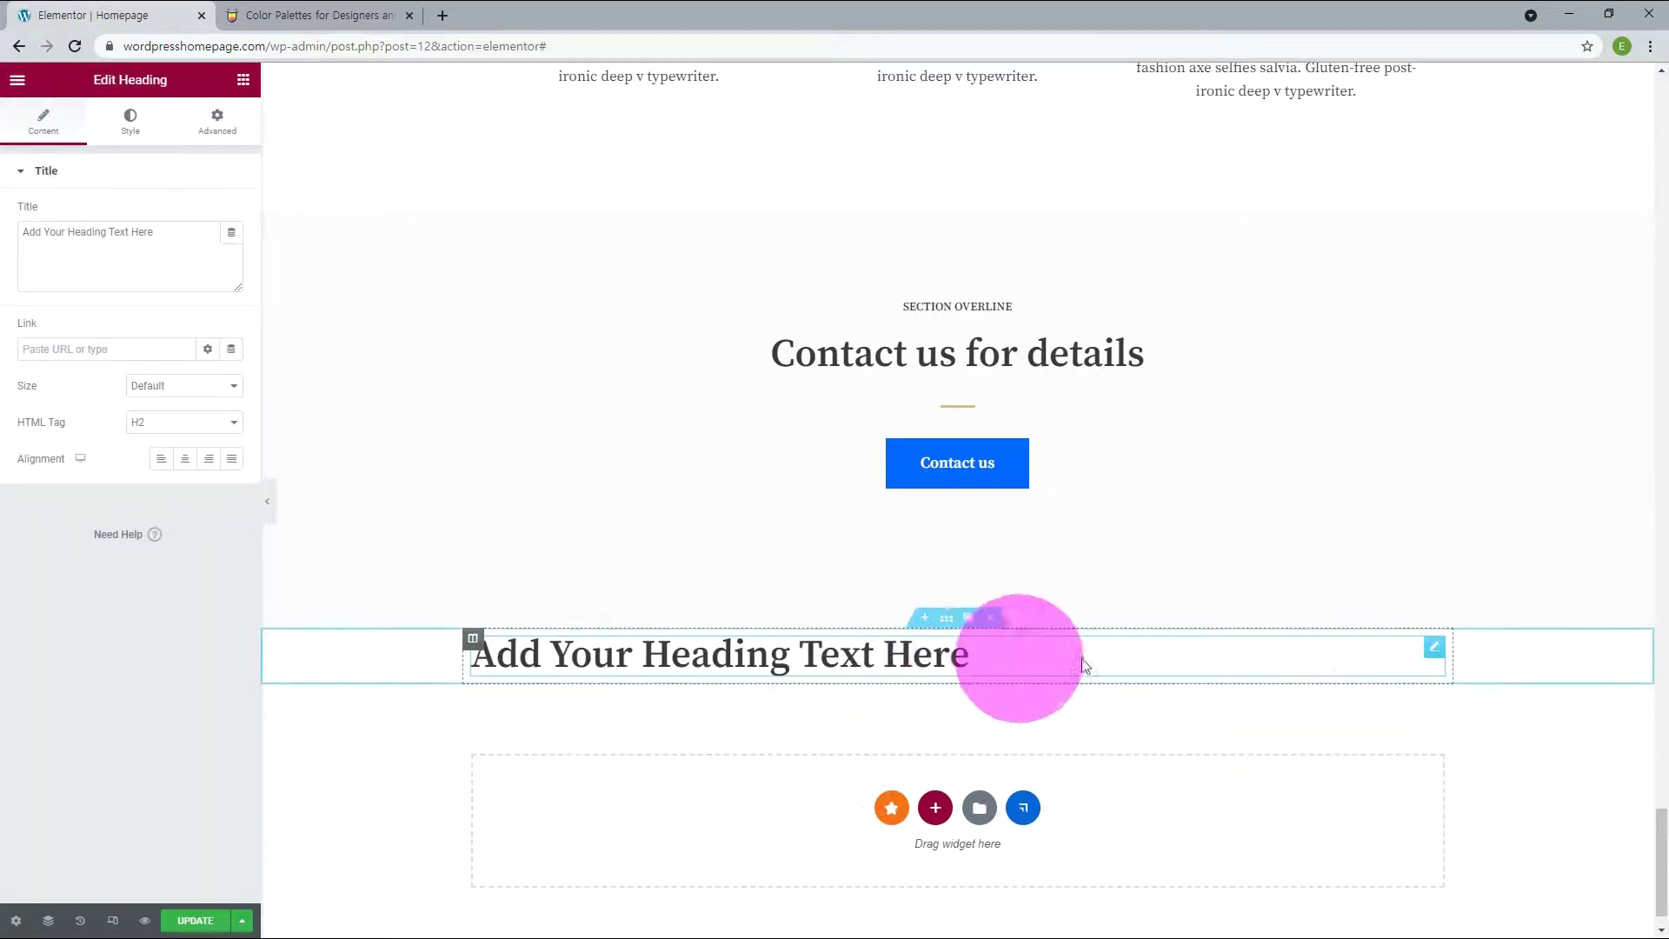
left_click(174, 425)
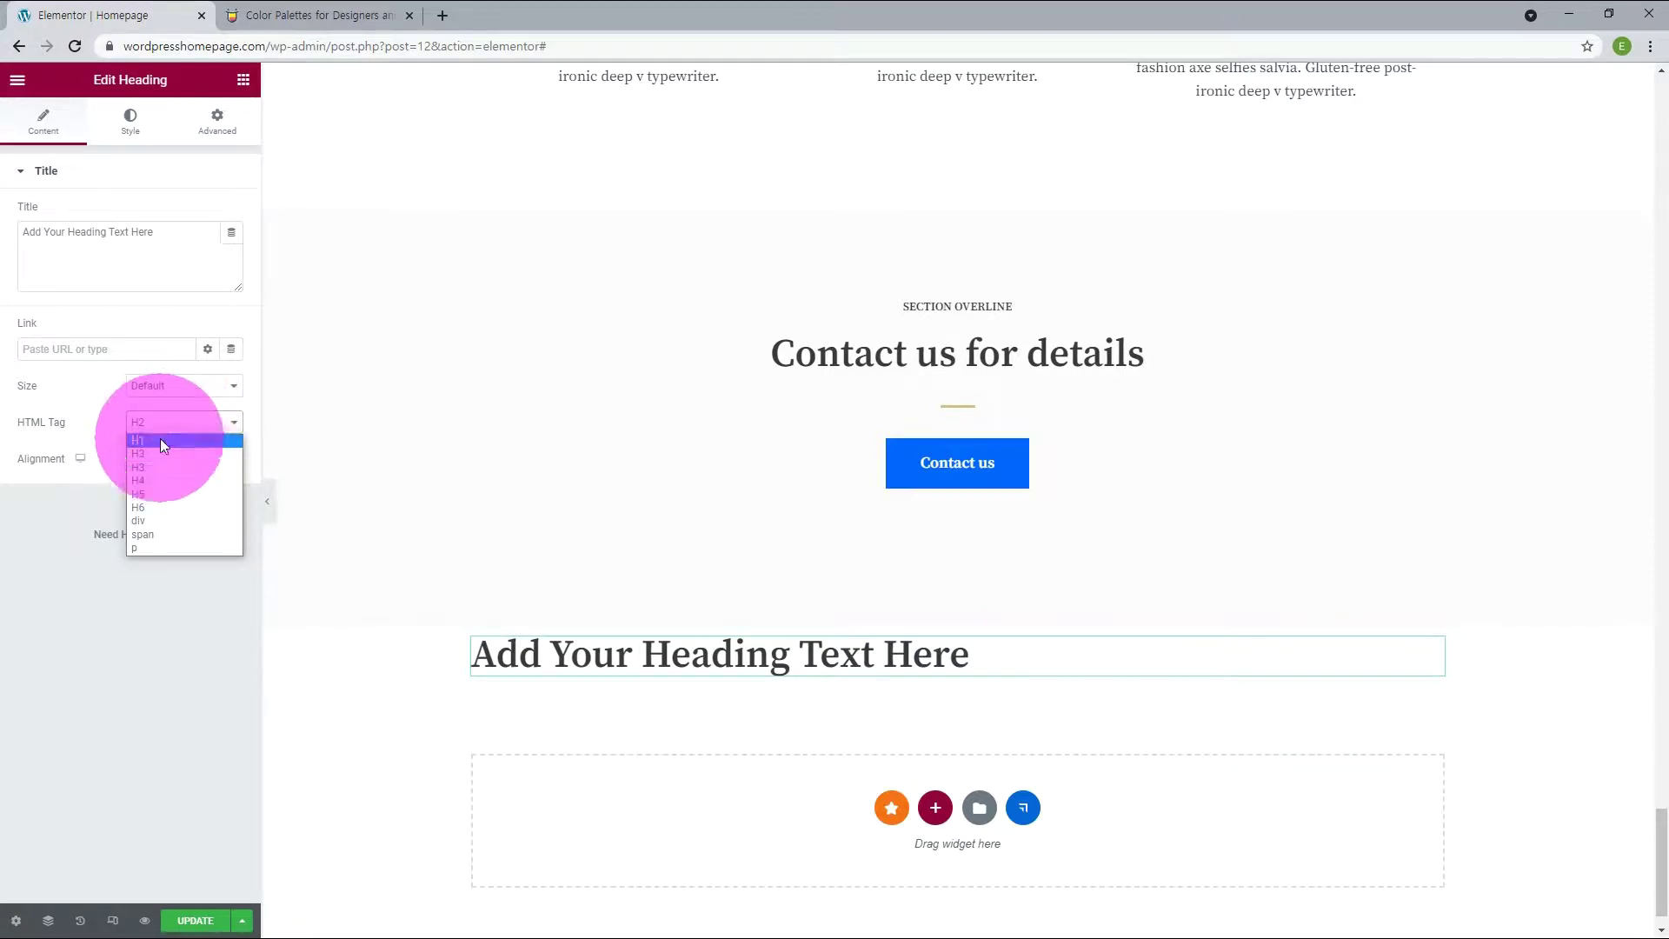
left_click(160, 440)
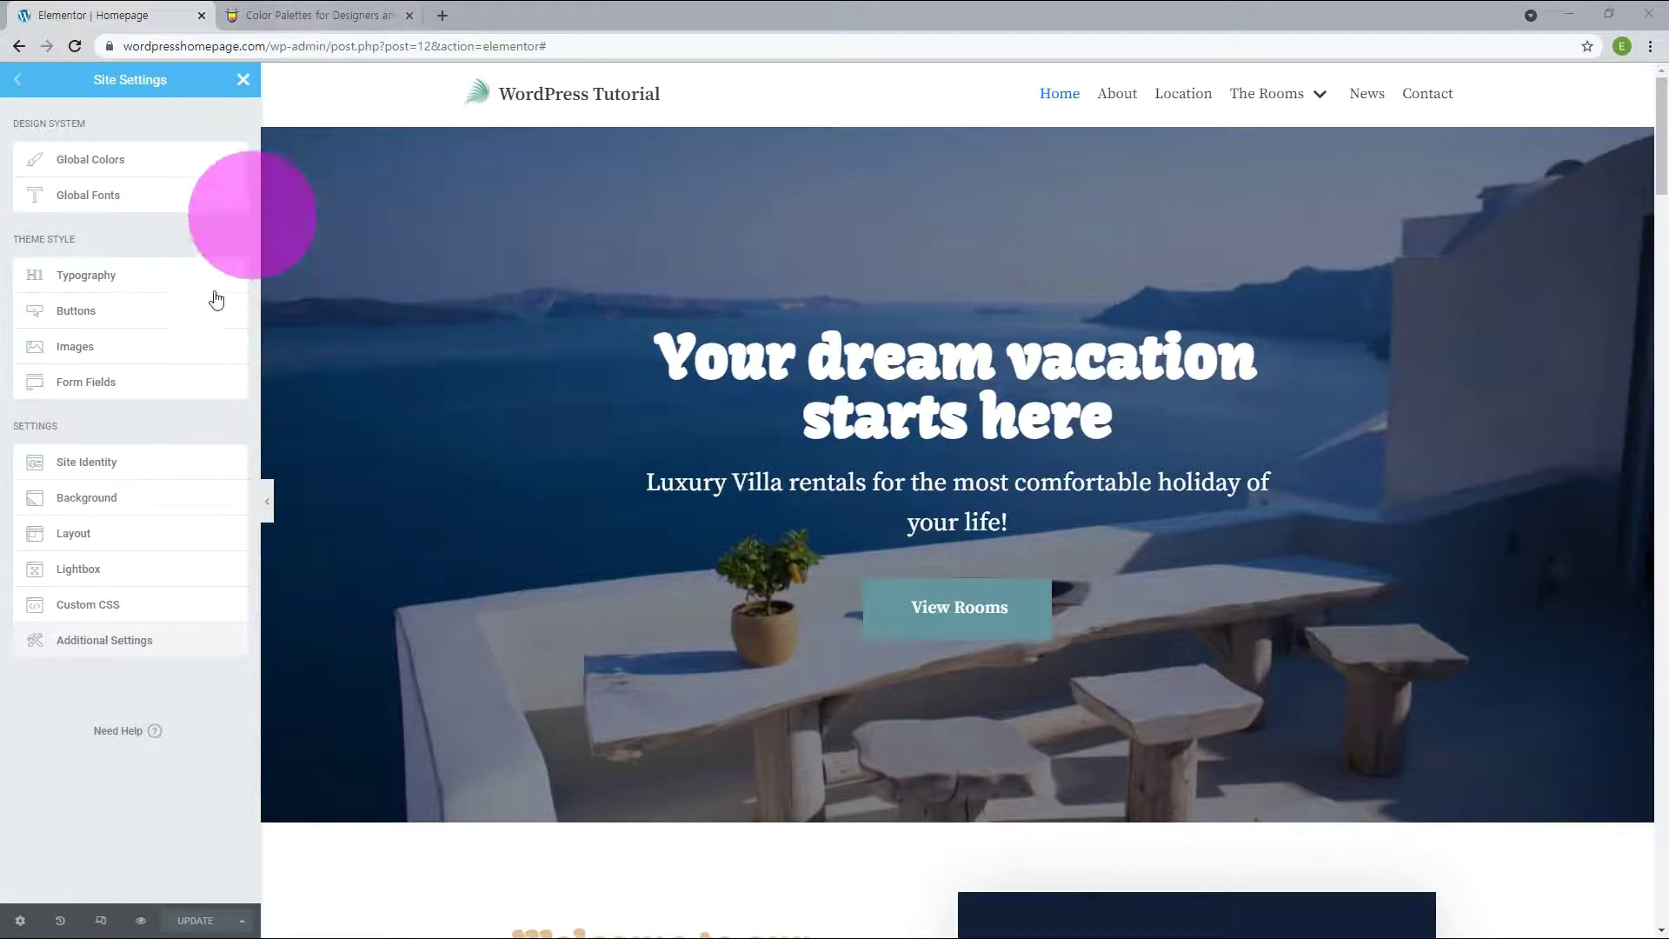
Step: Set the theme style button text color to New Text and background to New Primary, and add a Button widget below the new heading
left_click(193, 311)
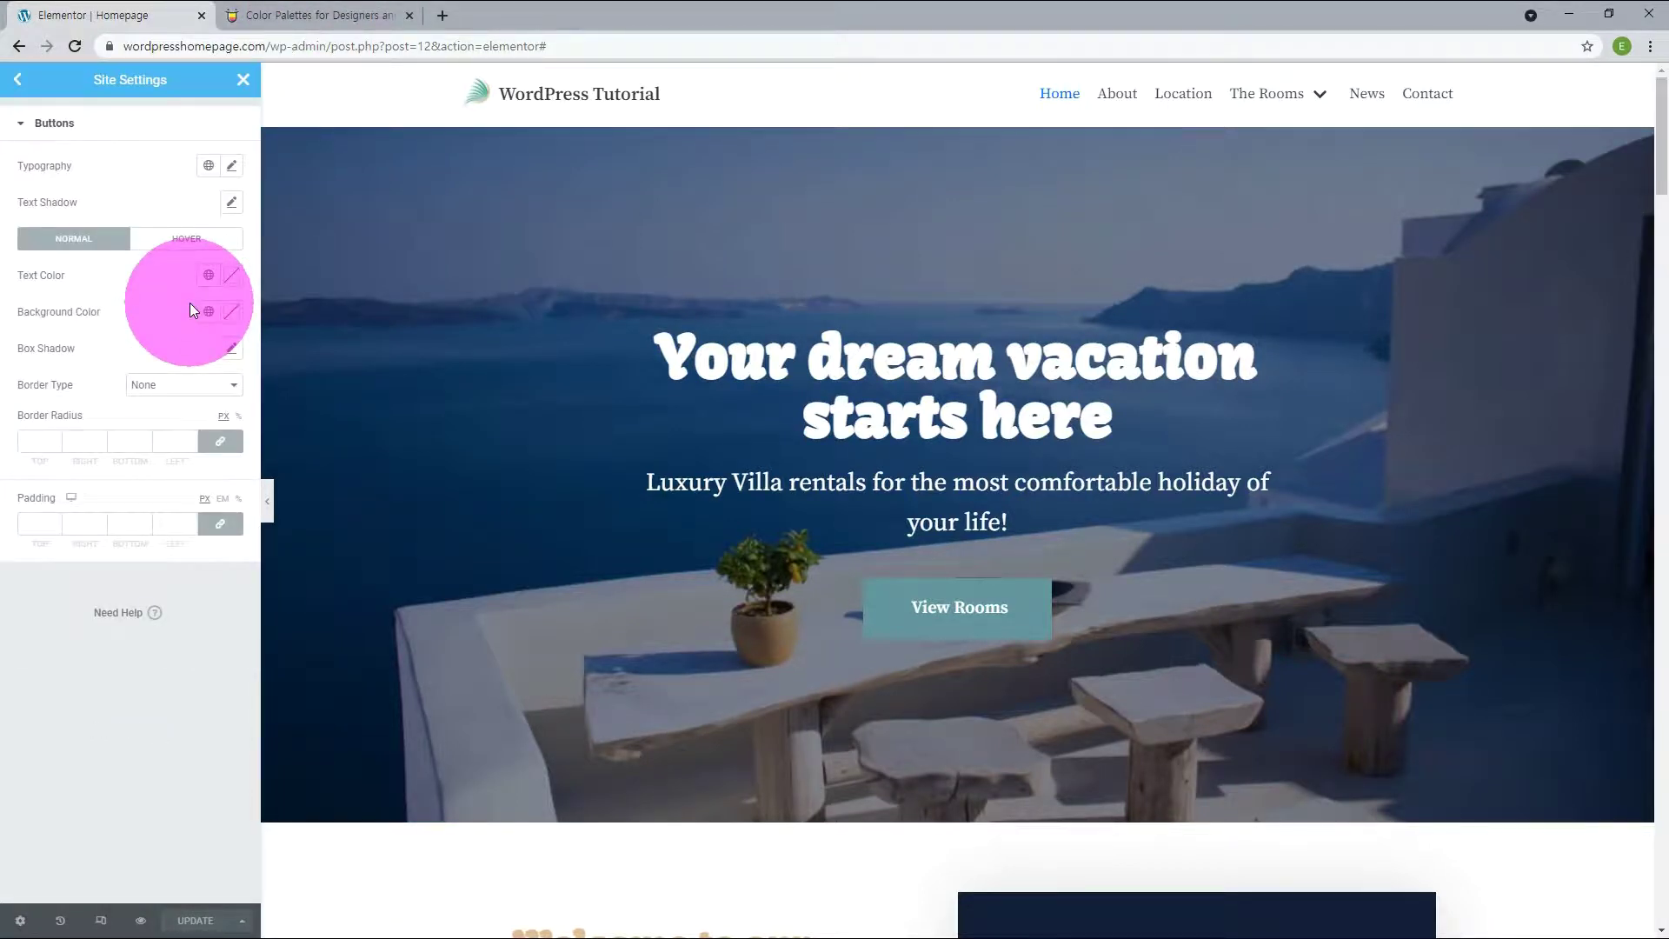
left_click(208, 275)
left_click(72, 540)
left_click(208, 313)
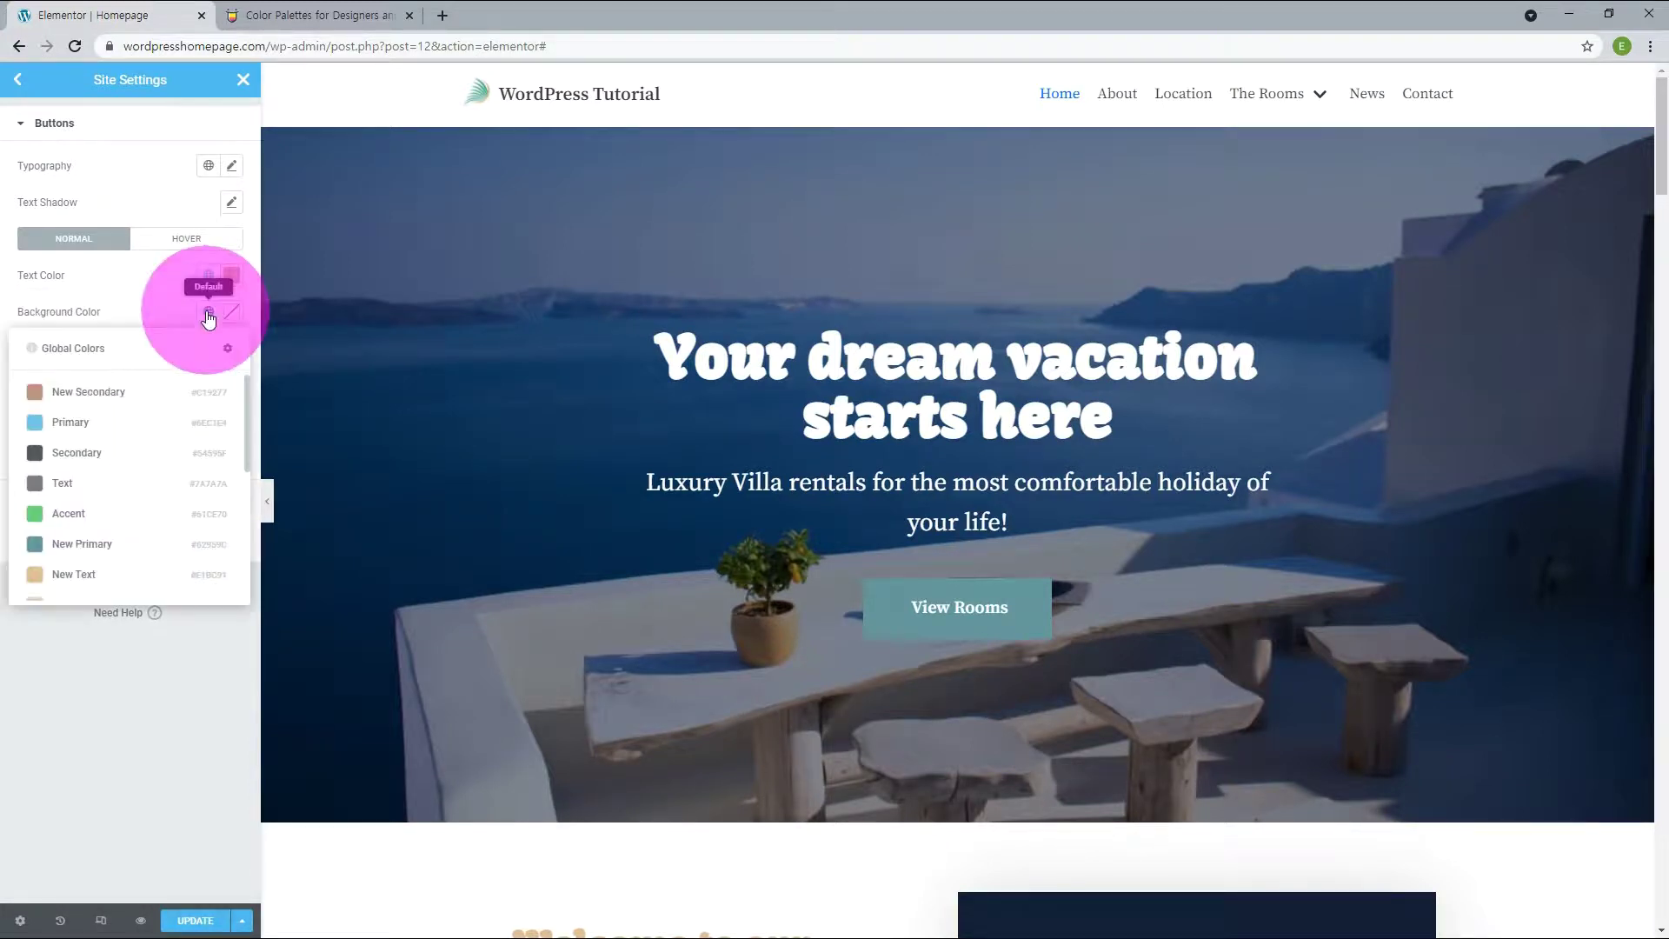
scroll(106, 465, "down", 1)
left_click(106, 463)
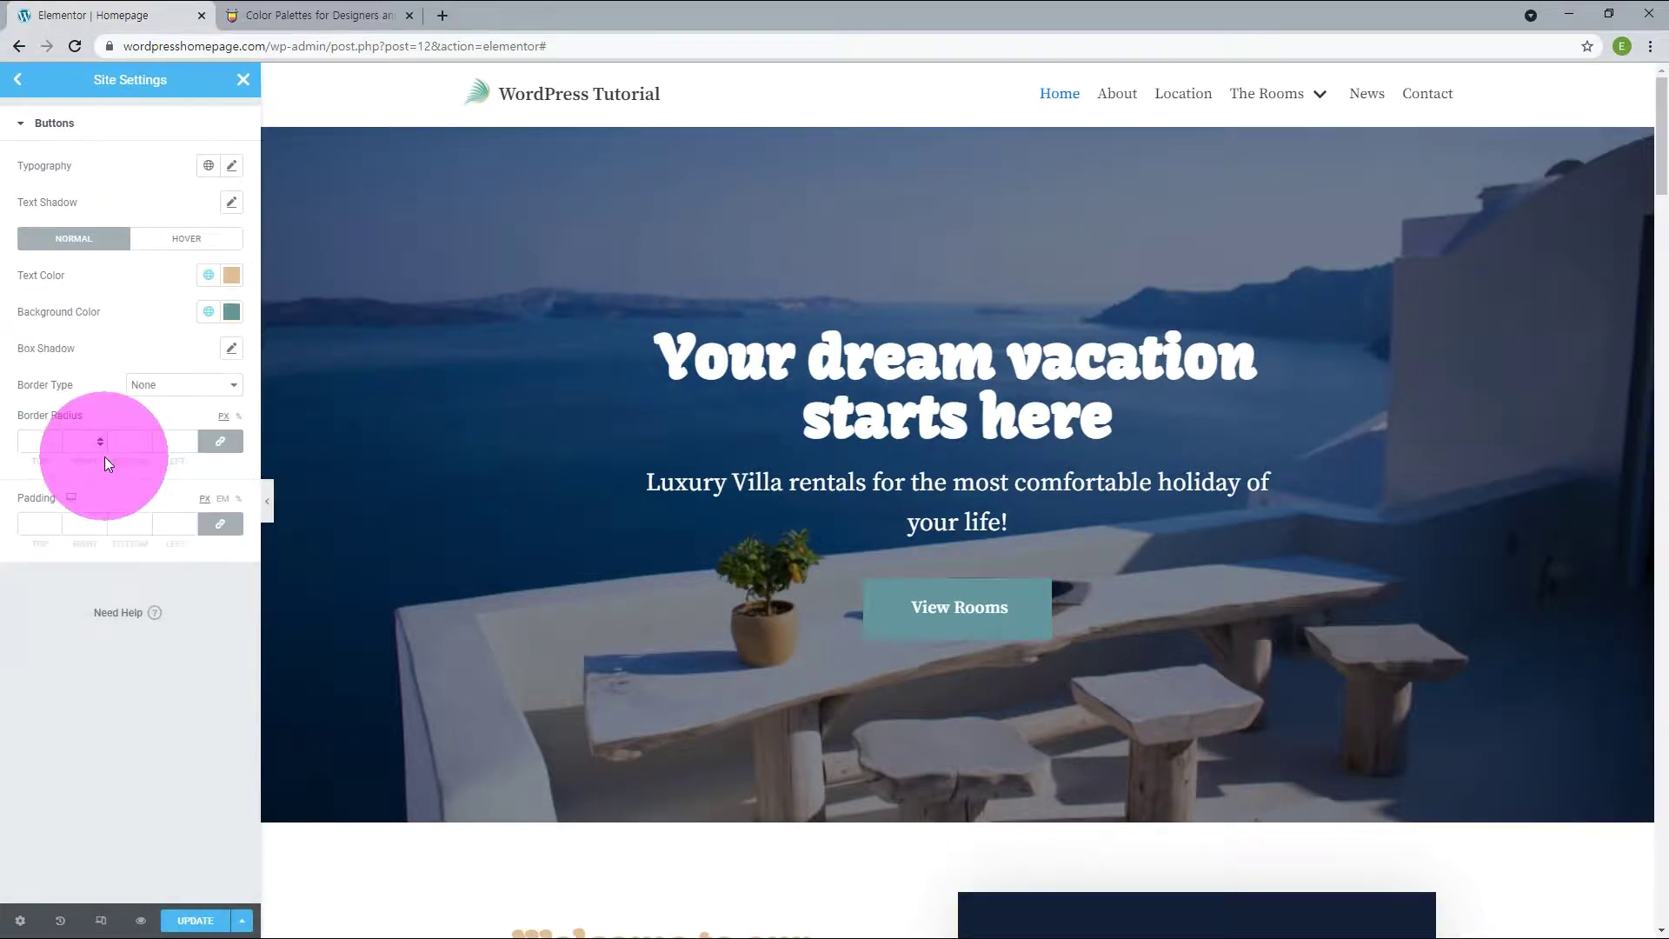
left_click_drag(179, 398, 682, 782)
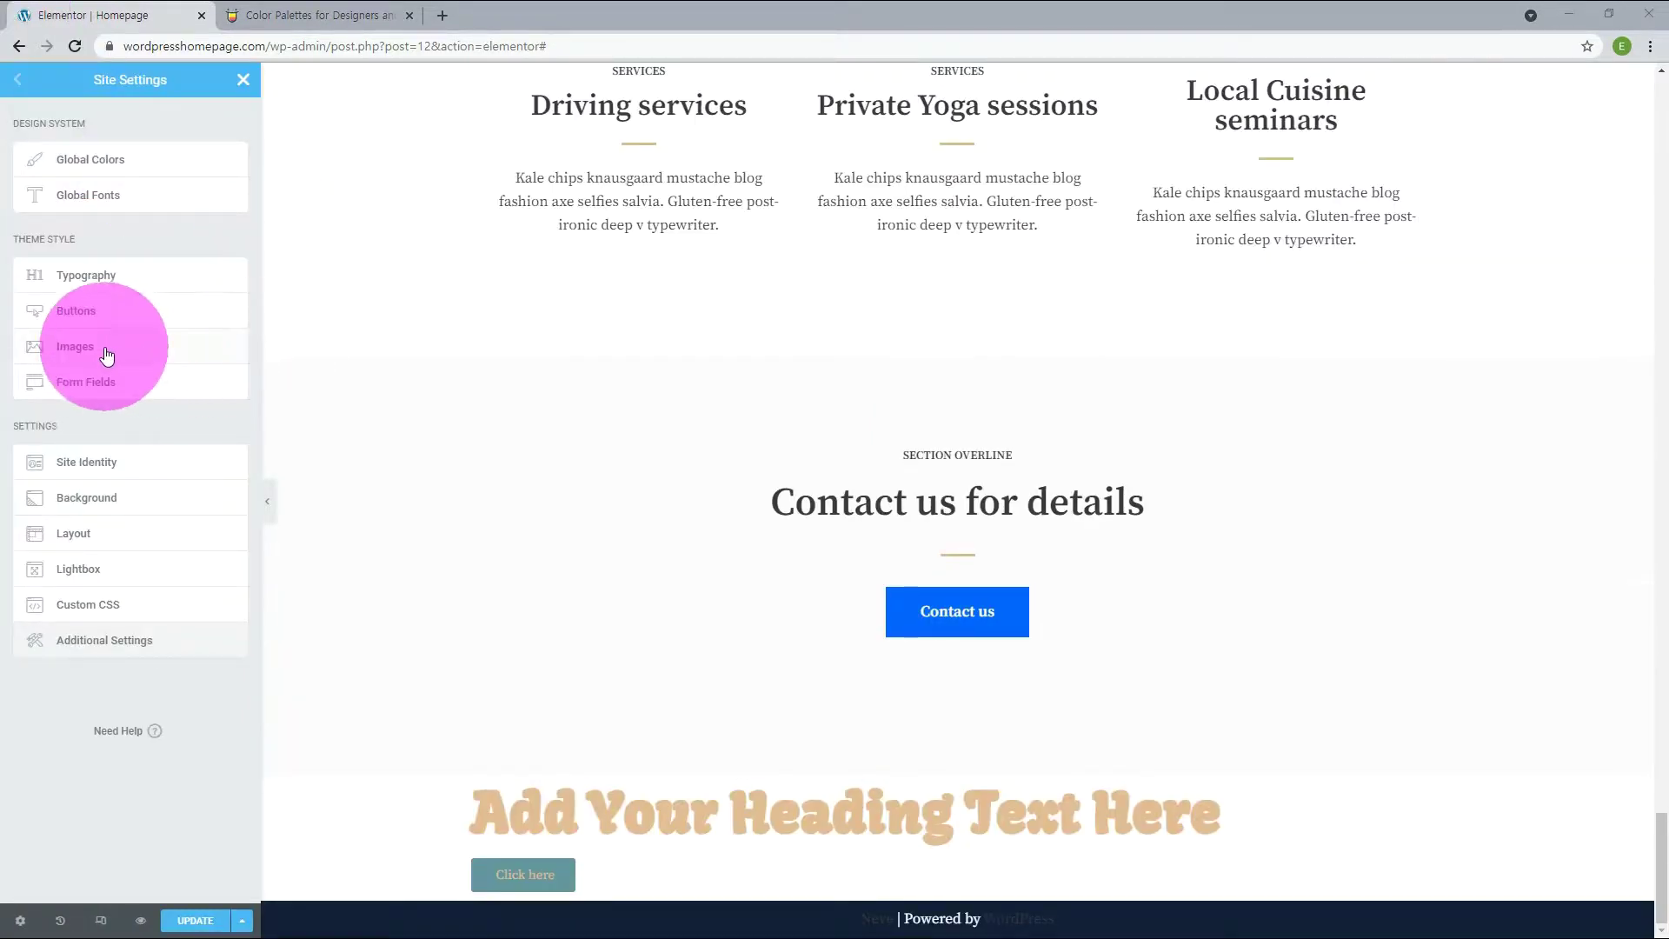
Step: Set a linked border radius on all four corners for images in the theme style settings
left_click(106, 352)
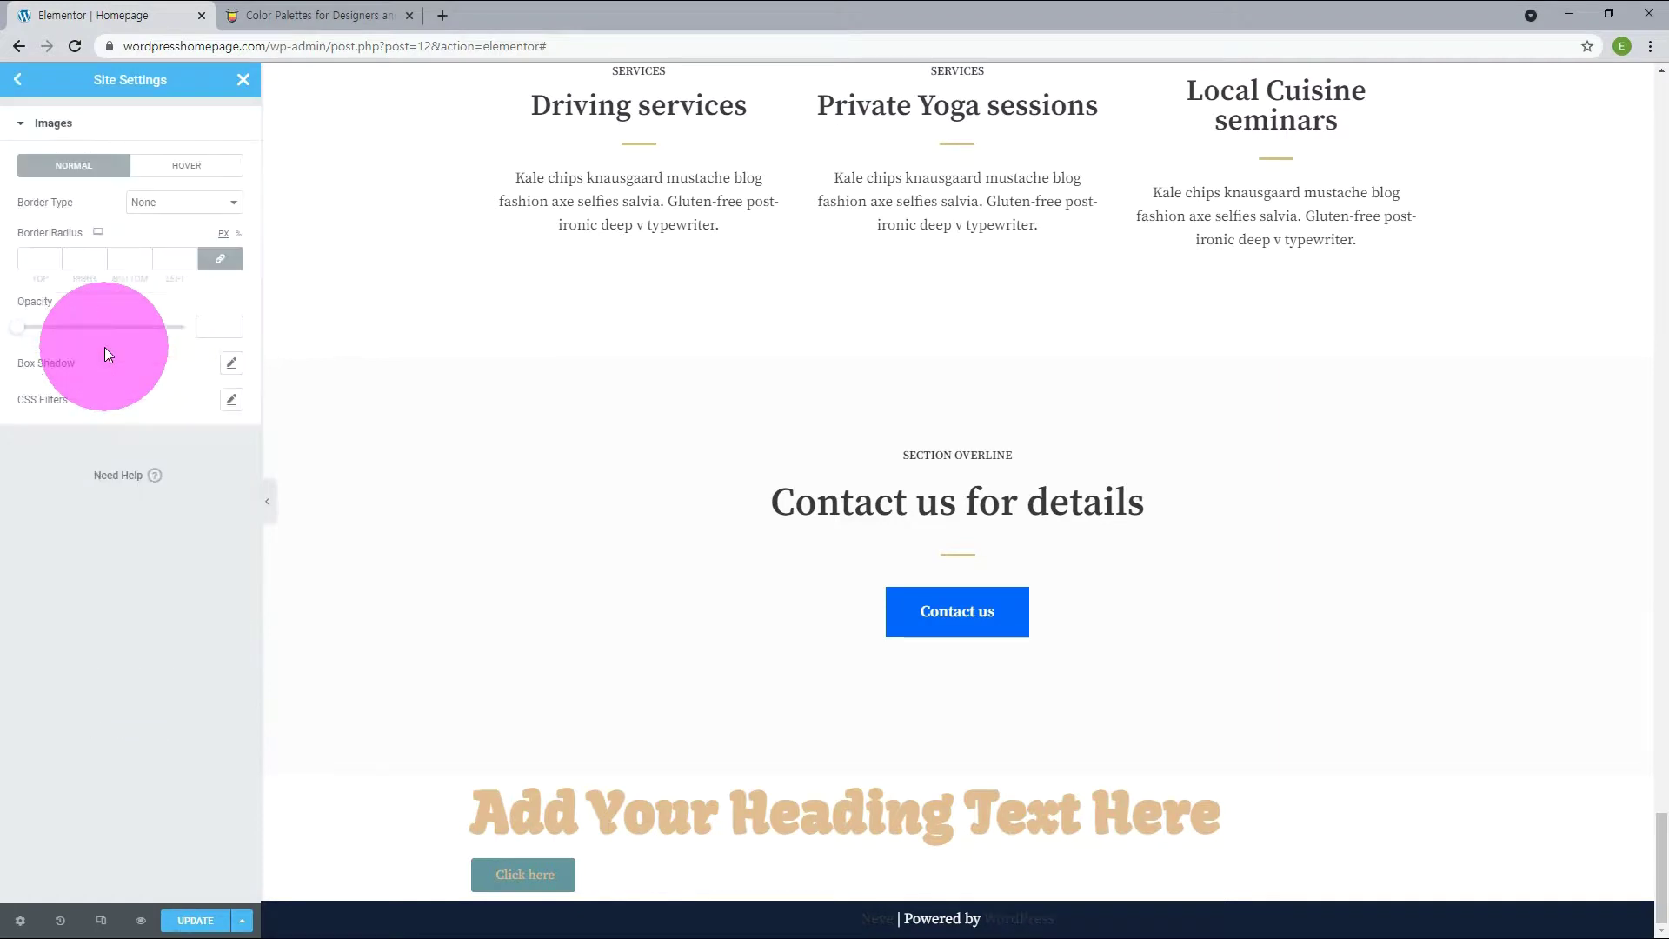
left_click(190, 258)
type("1")
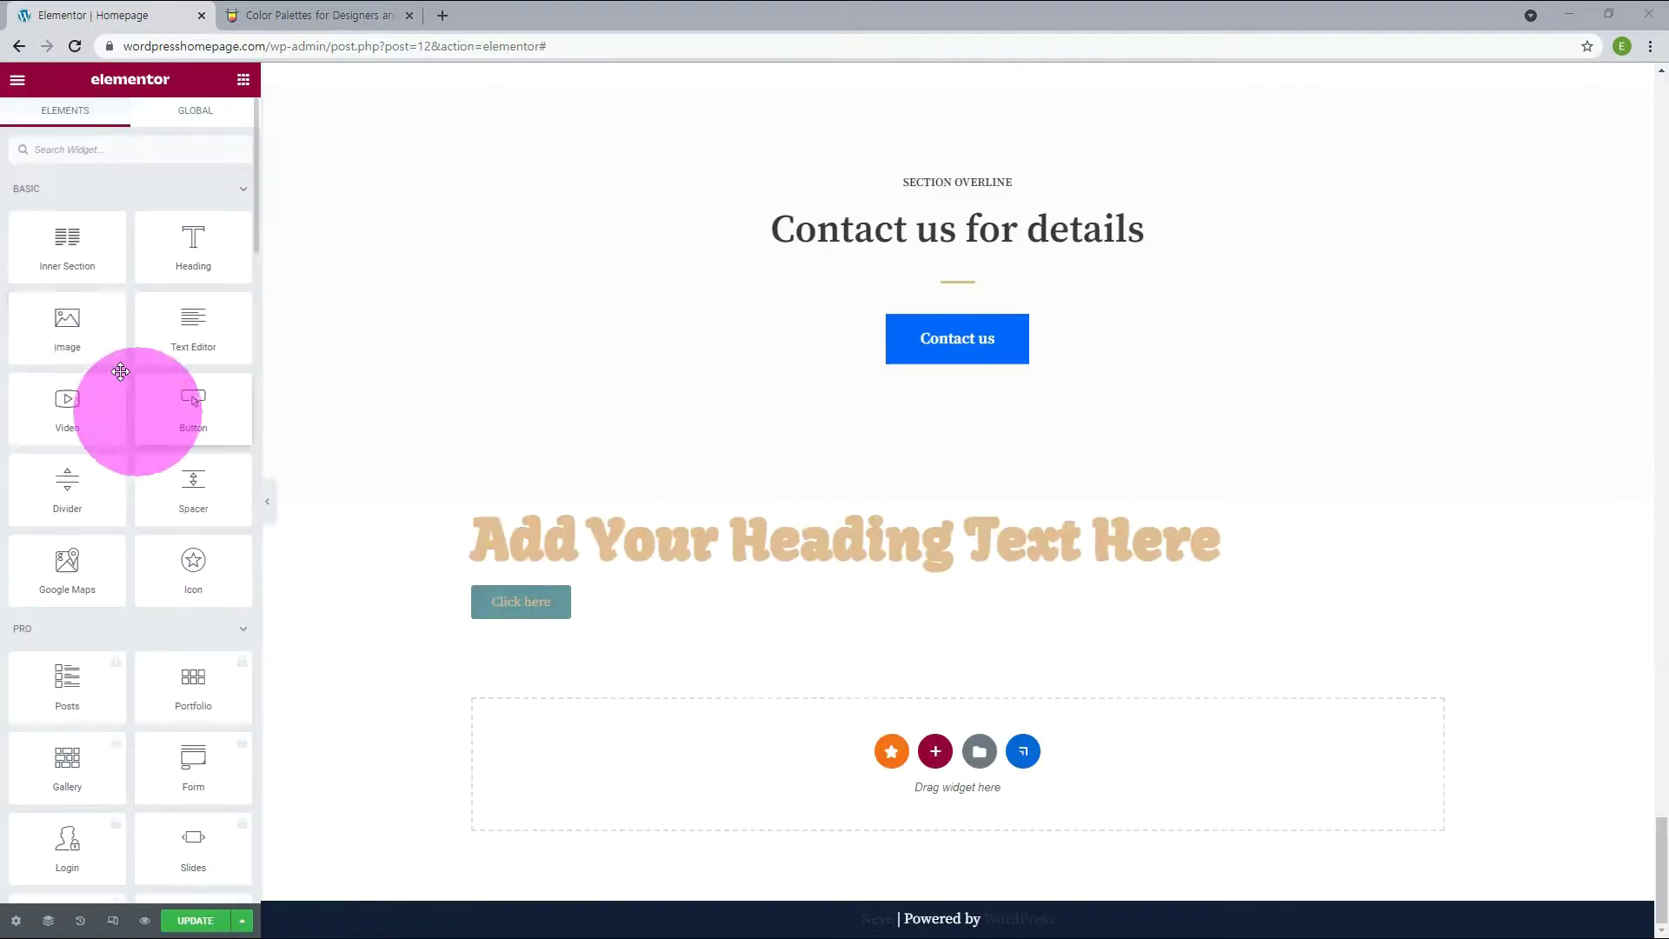
Step: Add an Image widget below the new button and insert the photo of the boy playing the violin from the Media Library
left_click_drag(81, 321, 772, 774)
left_click(136, 292)
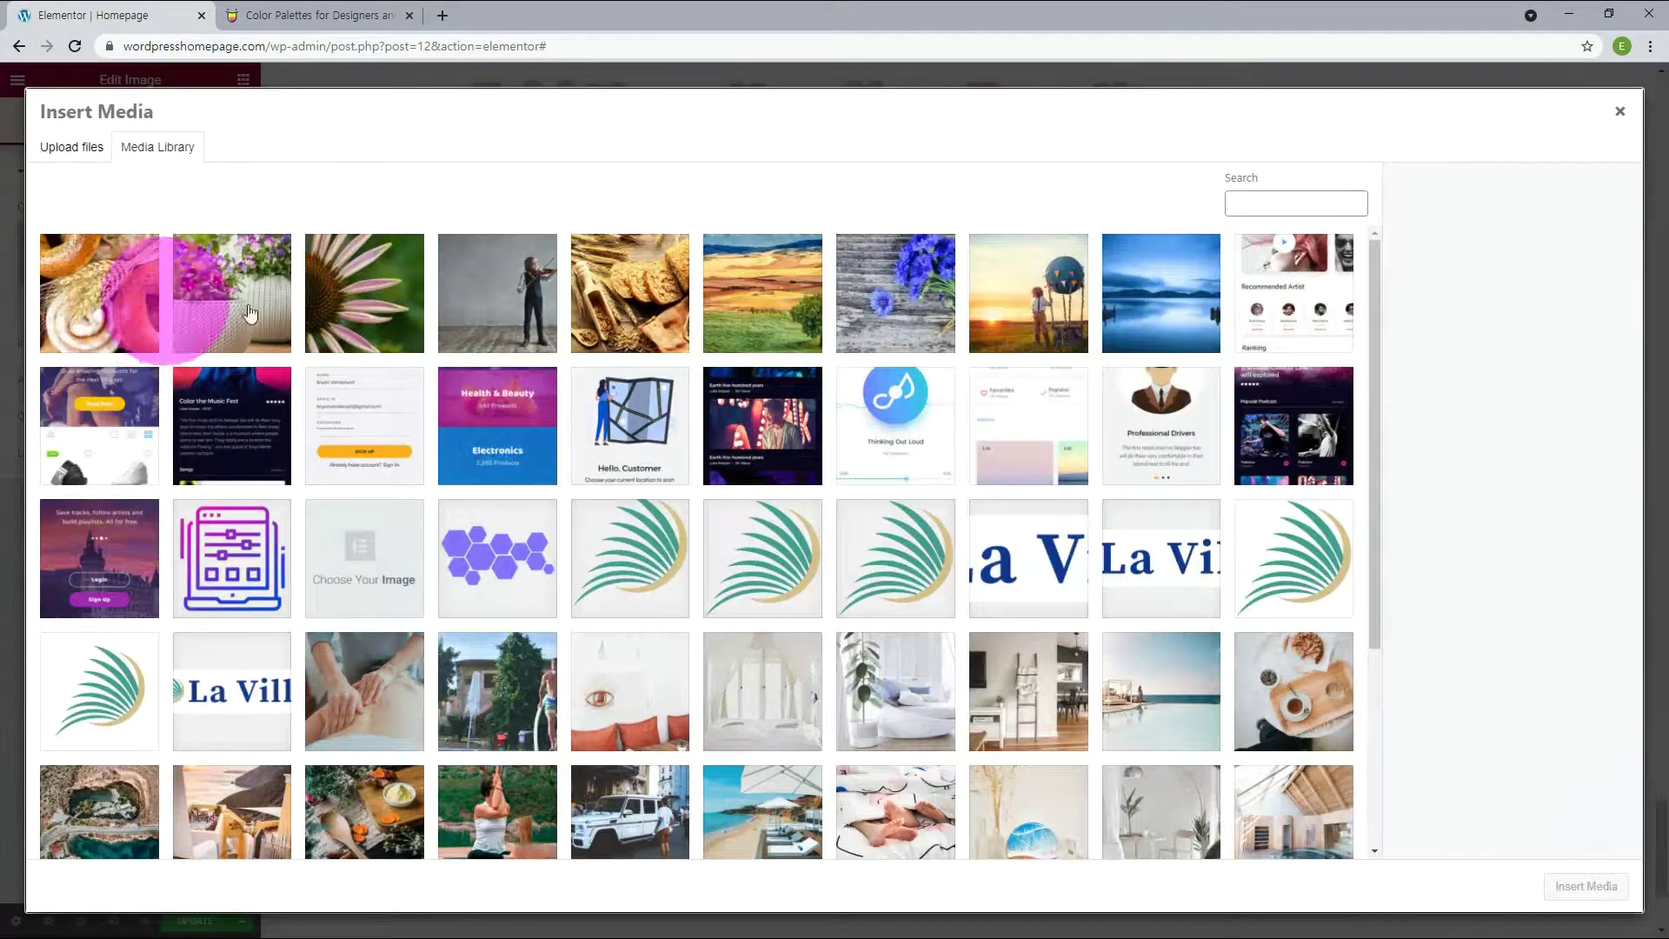
left_click(514, 295)
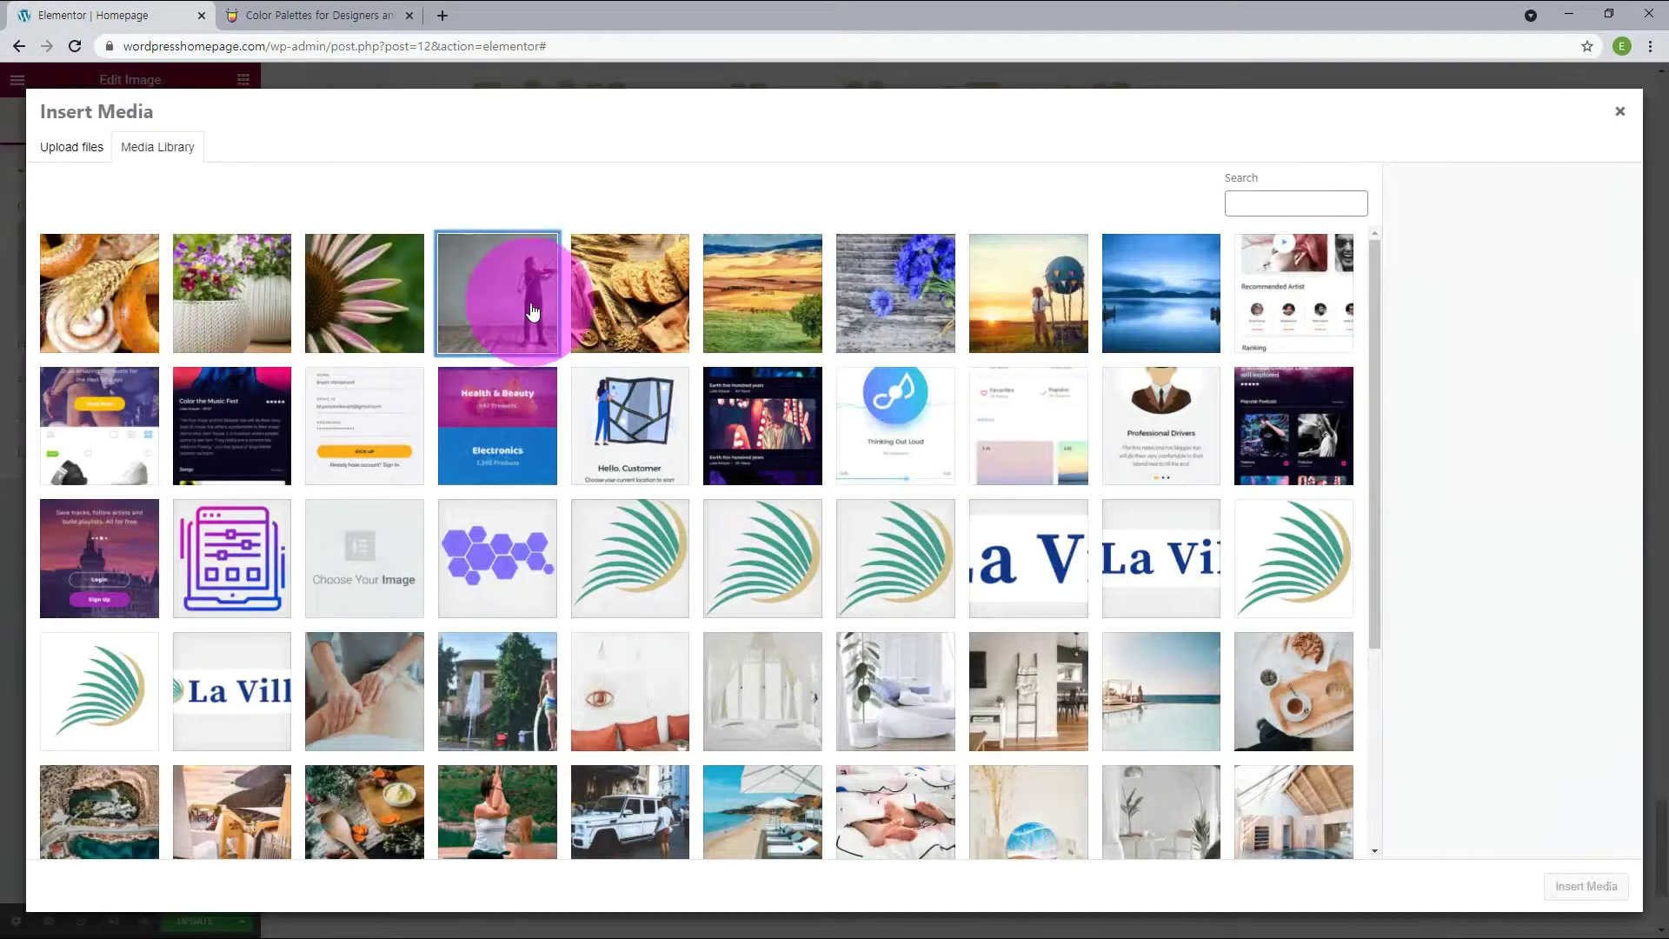
left_click(1587, 887)
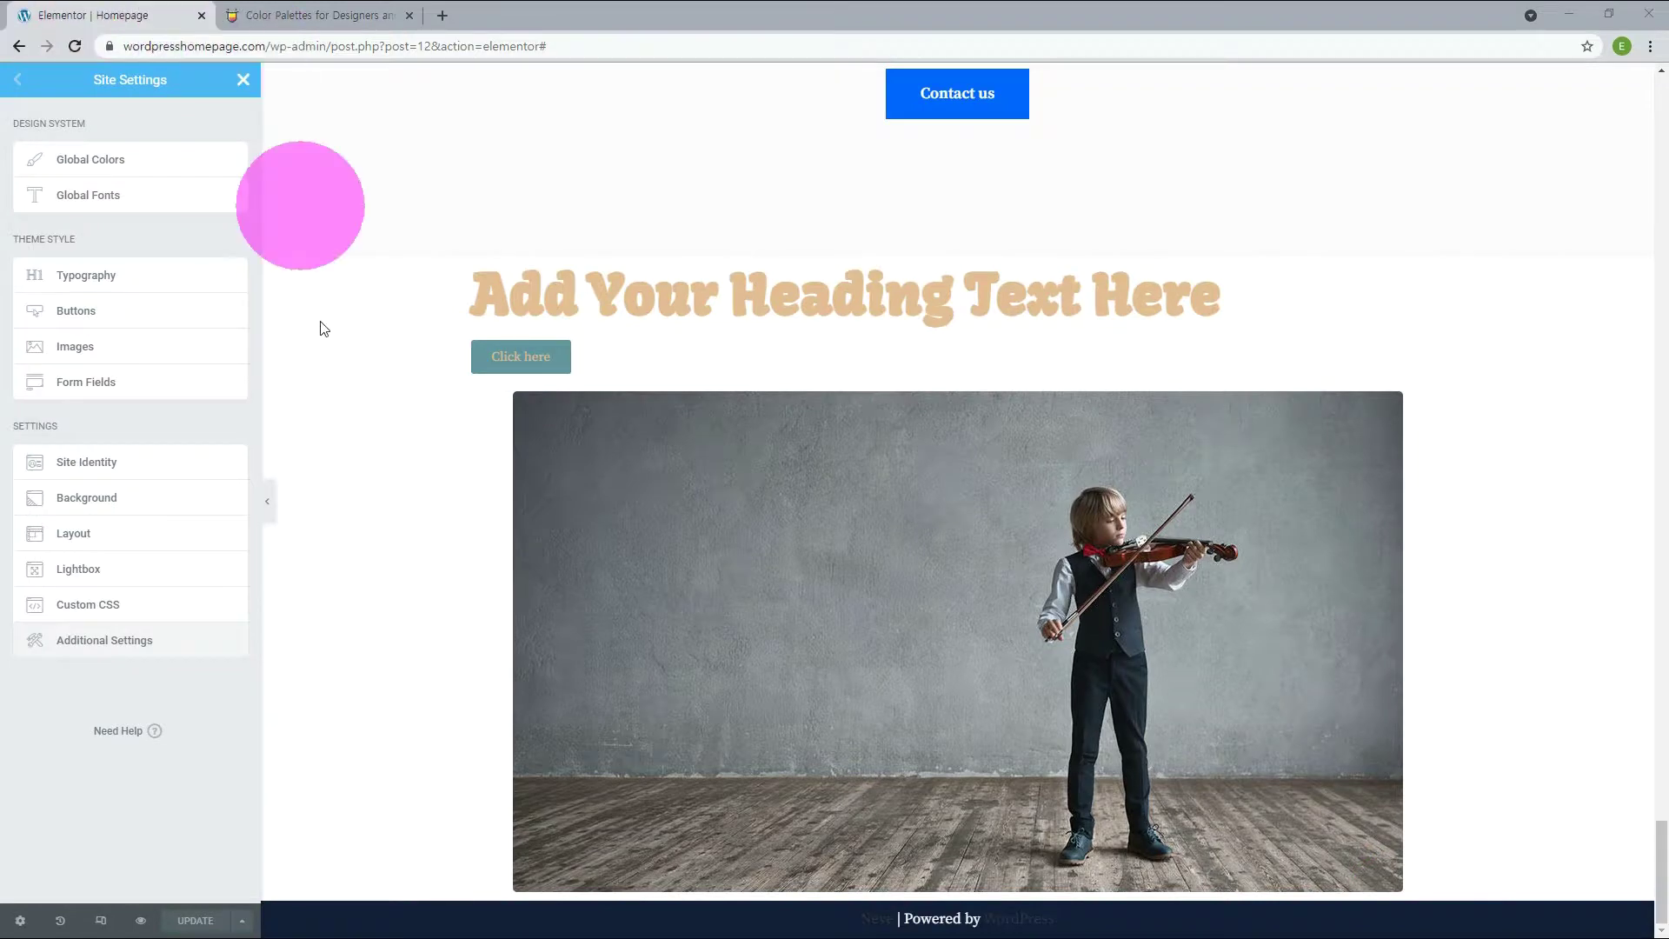
Step: Examine the Site Identity options and the Layout settings, including the default content width, in Site Settings
left_click(78, 466)
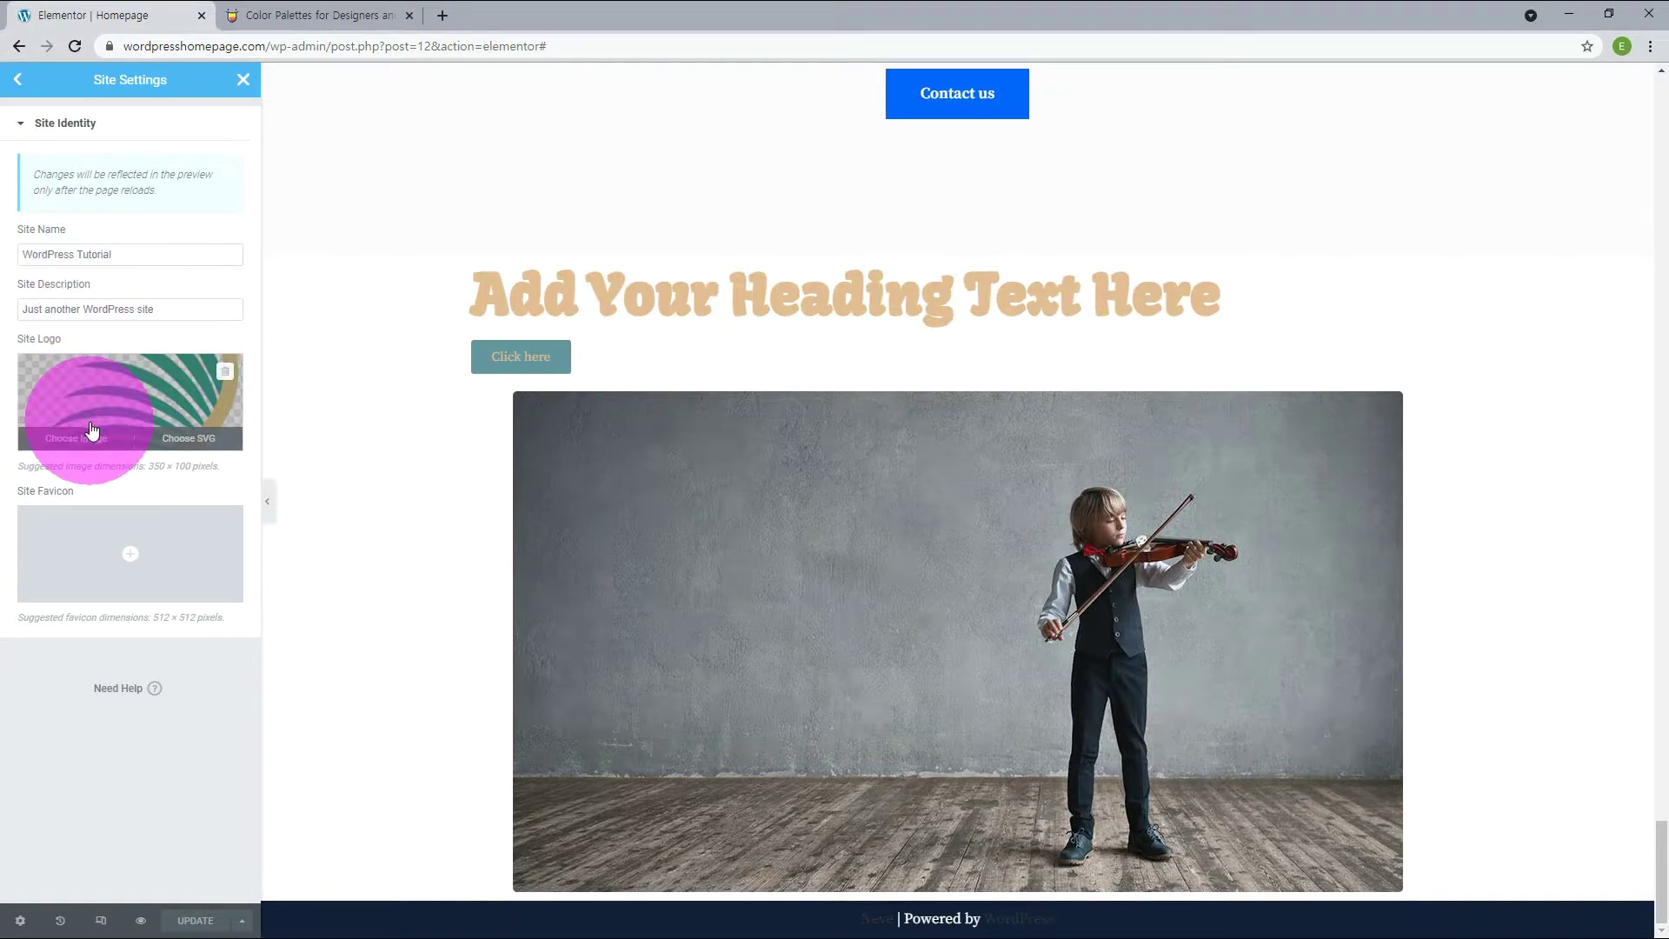
mouse_move(78, 551)
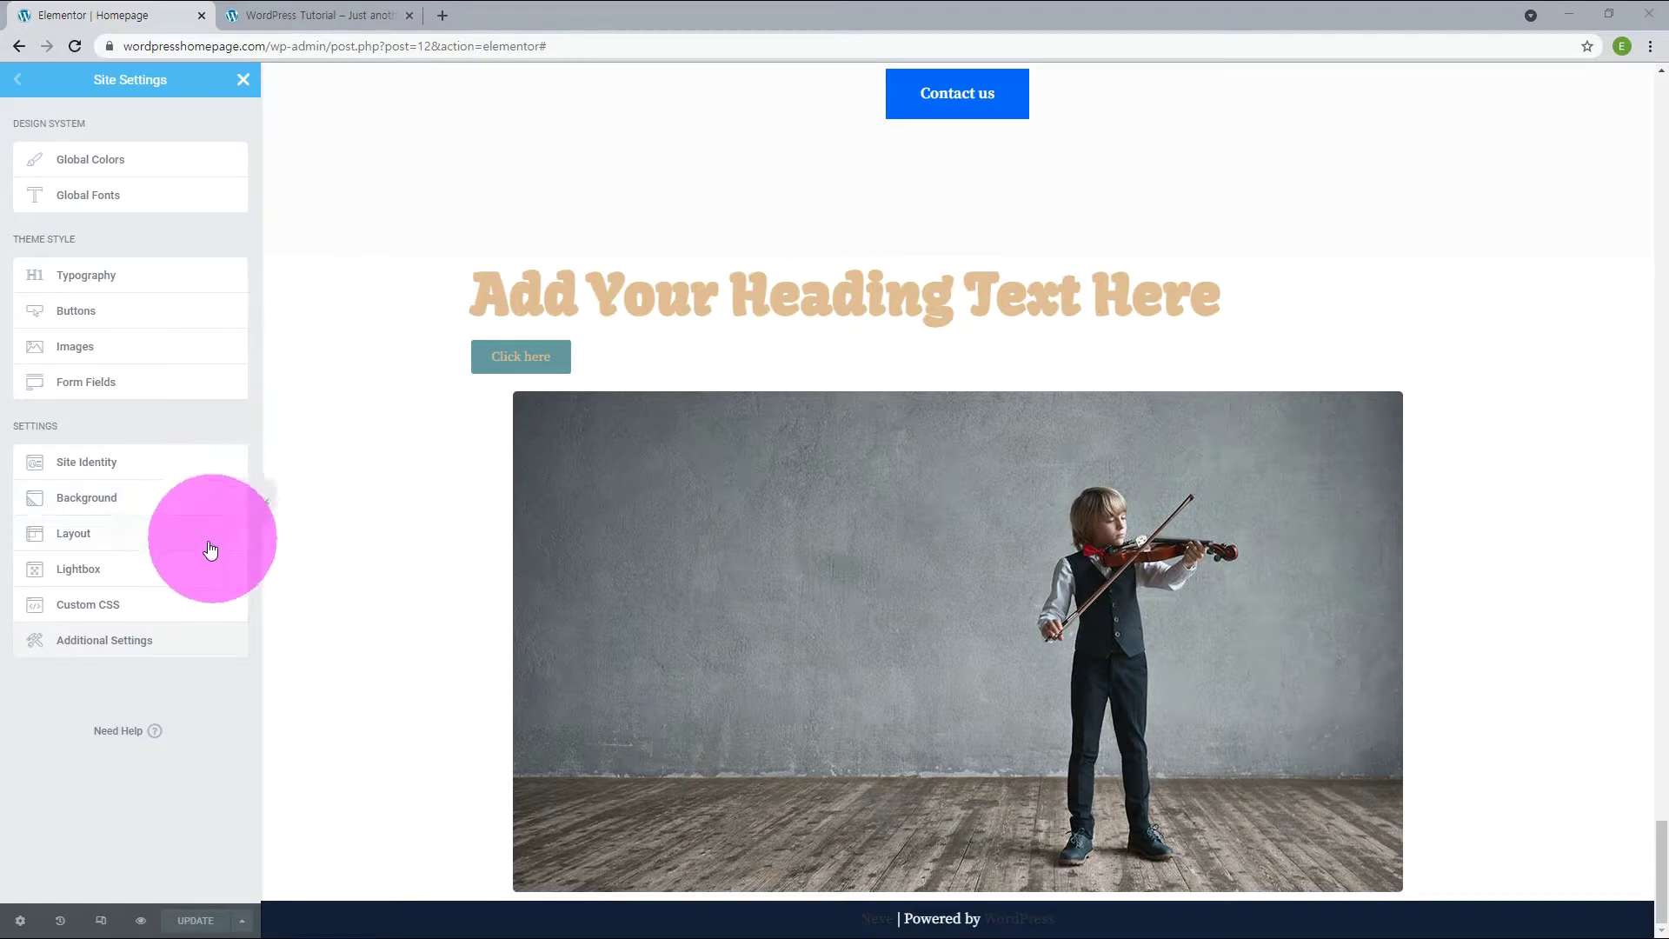
left_click(210, 545)
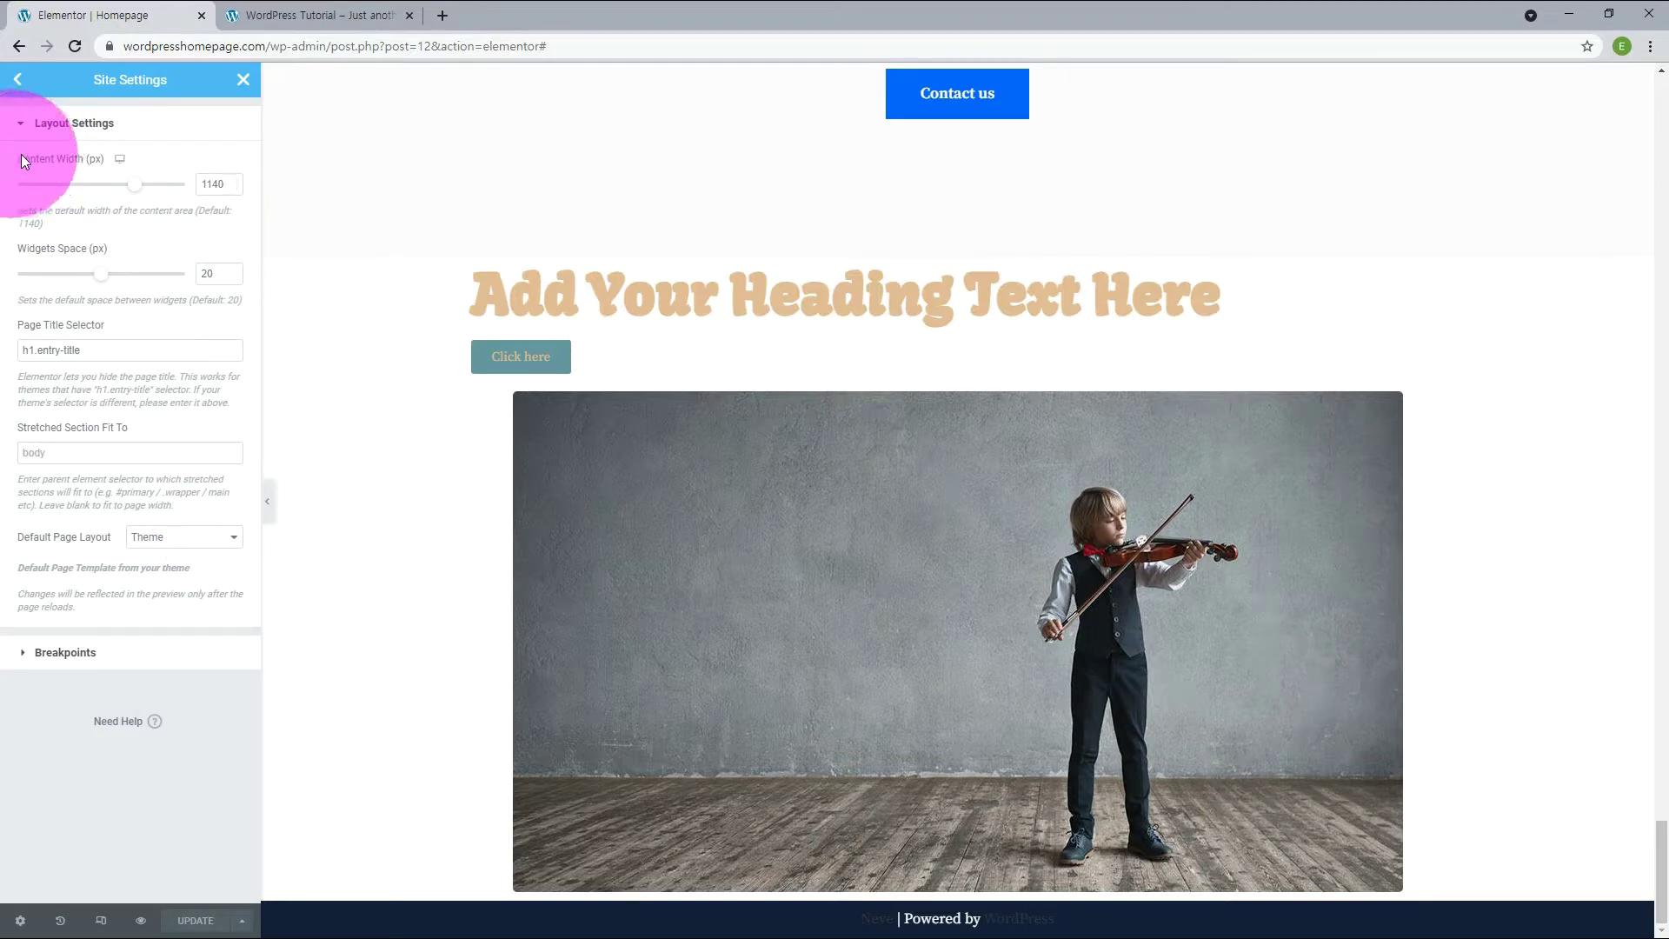
left_click_drag(14, 160, 66, 155)
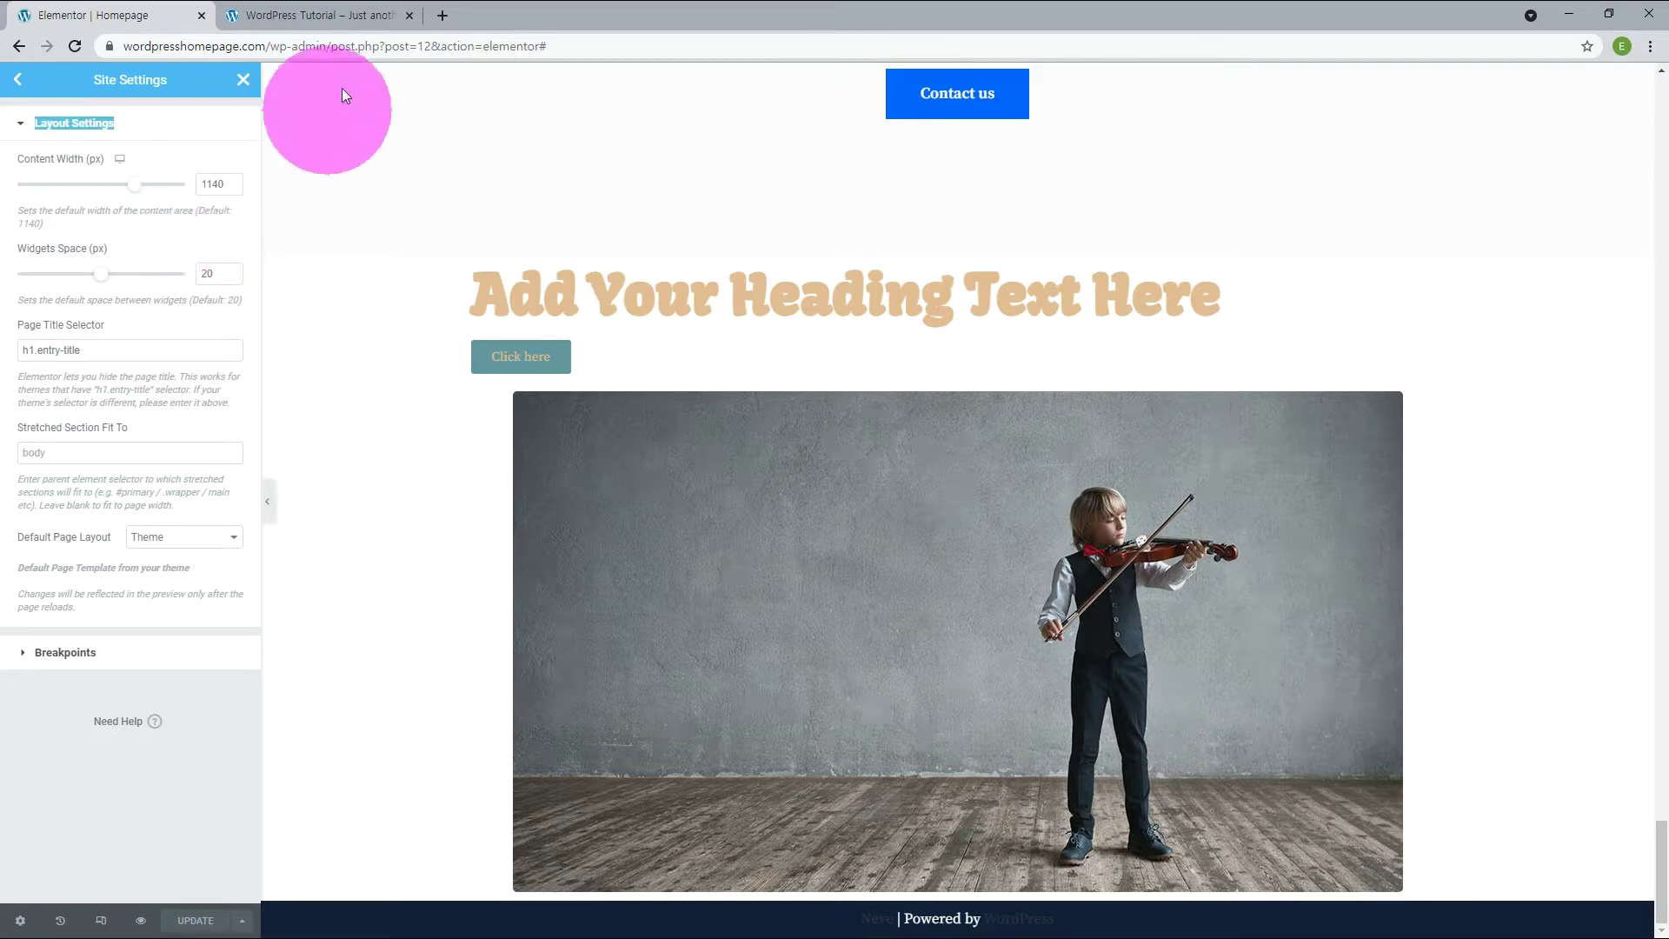
Step: Switch to the live homepage and inspect the welcome section's container and its max-width in the page's code
left_click(330, 15)
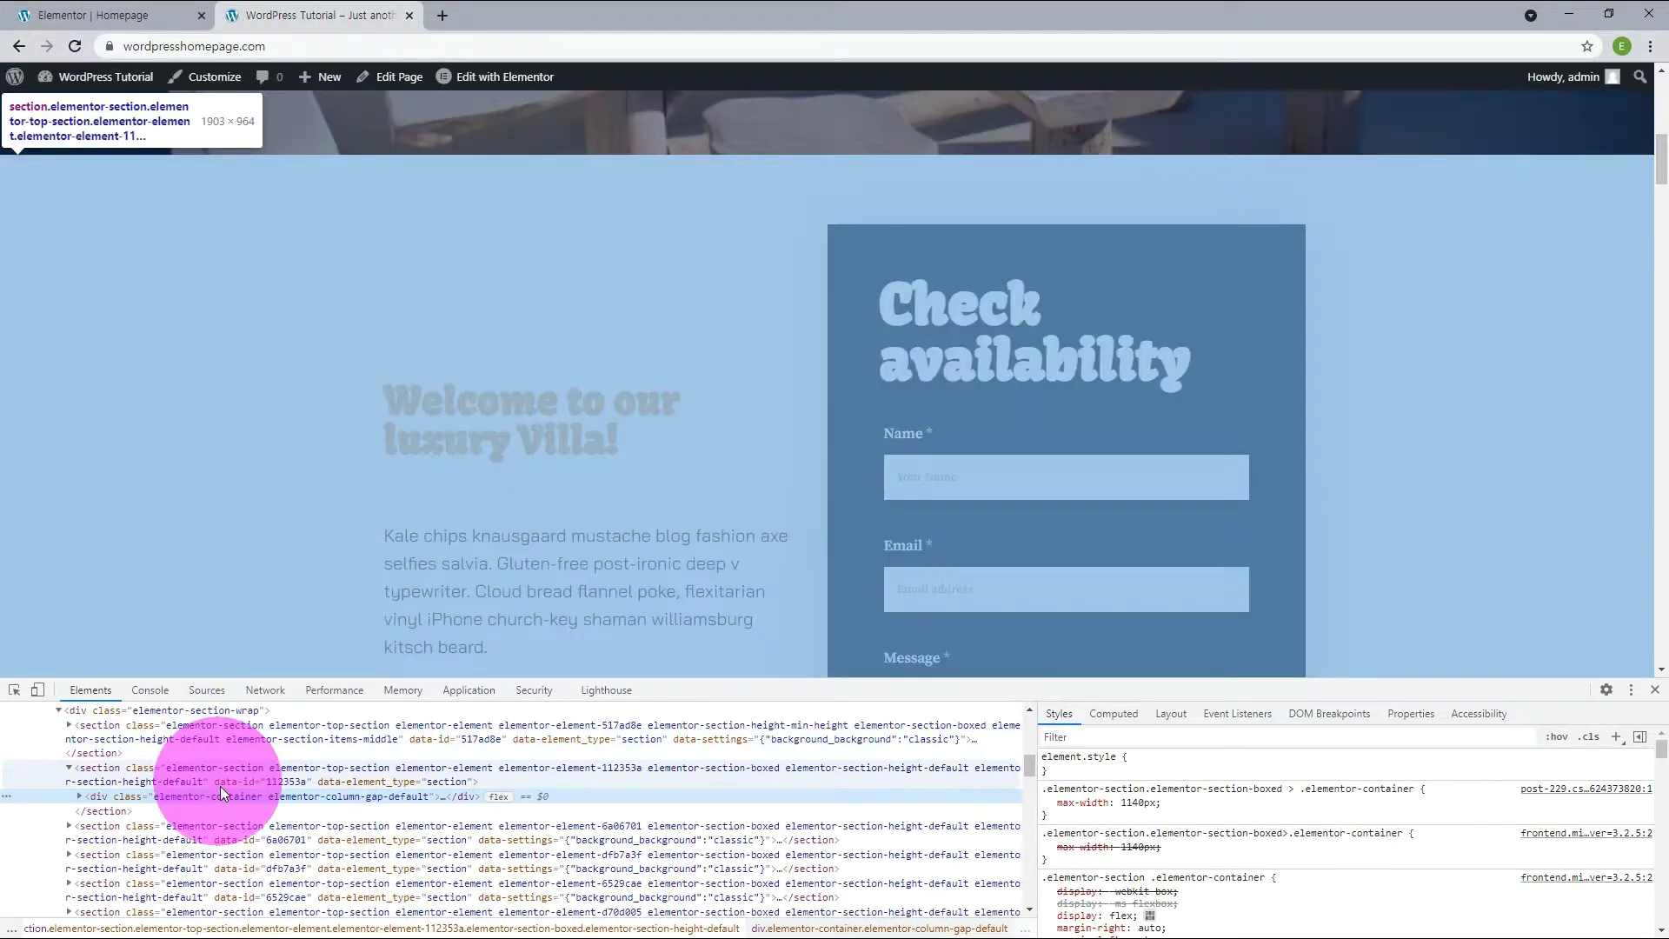
mouse_move(223, 800)
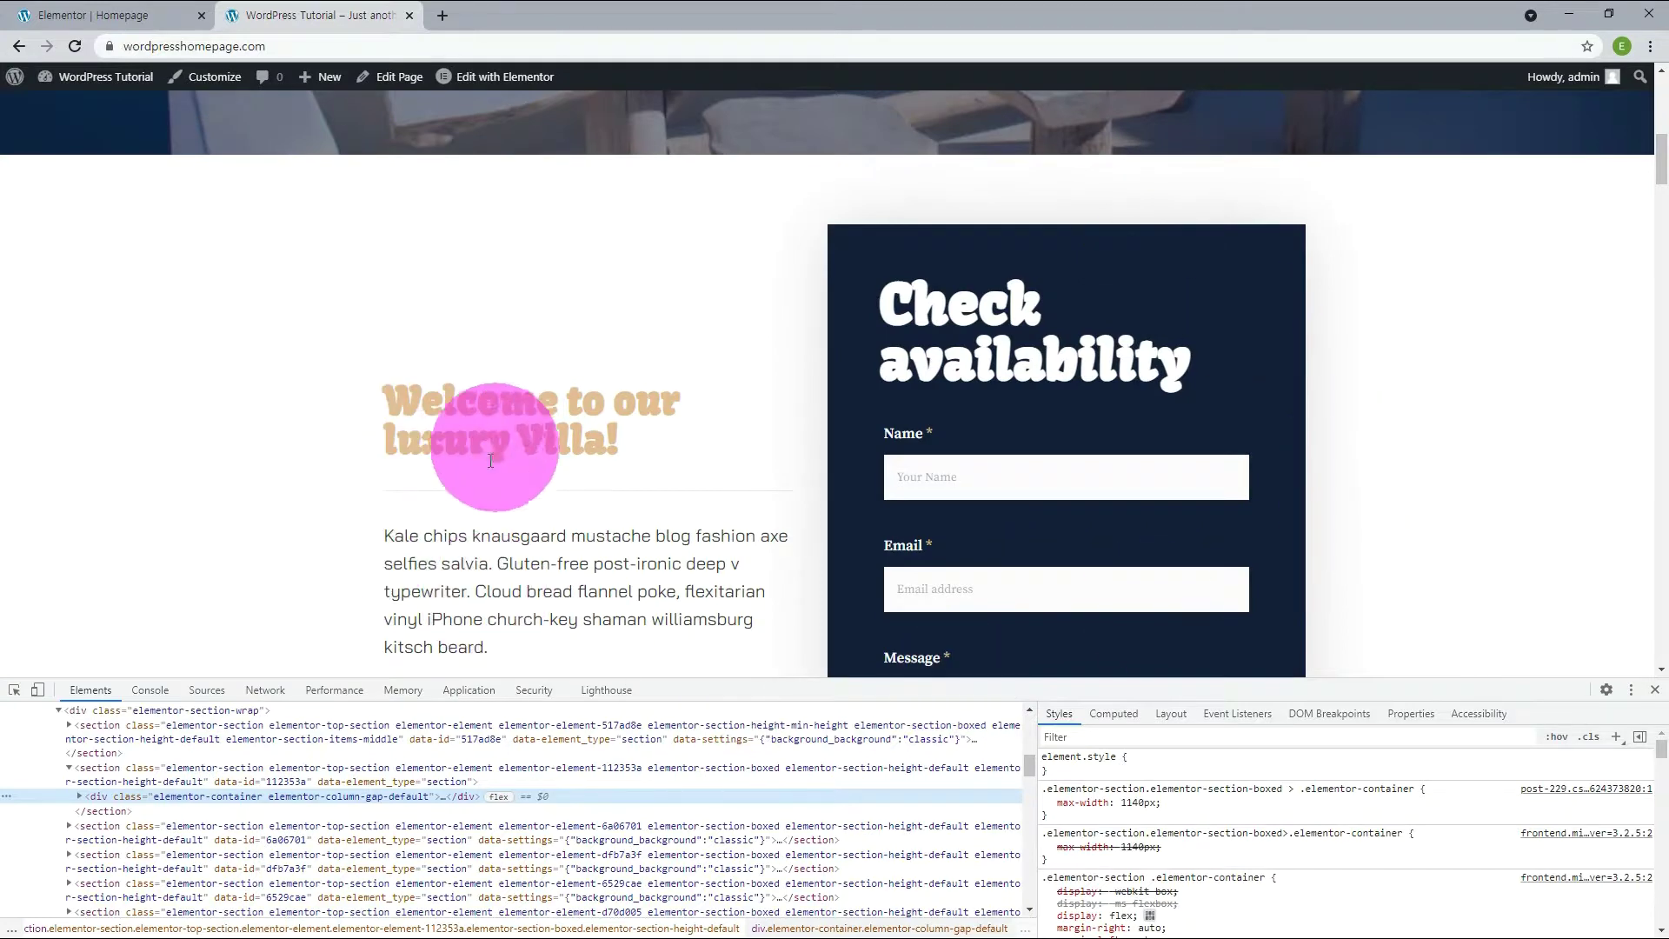
mouse_move(437, 805)
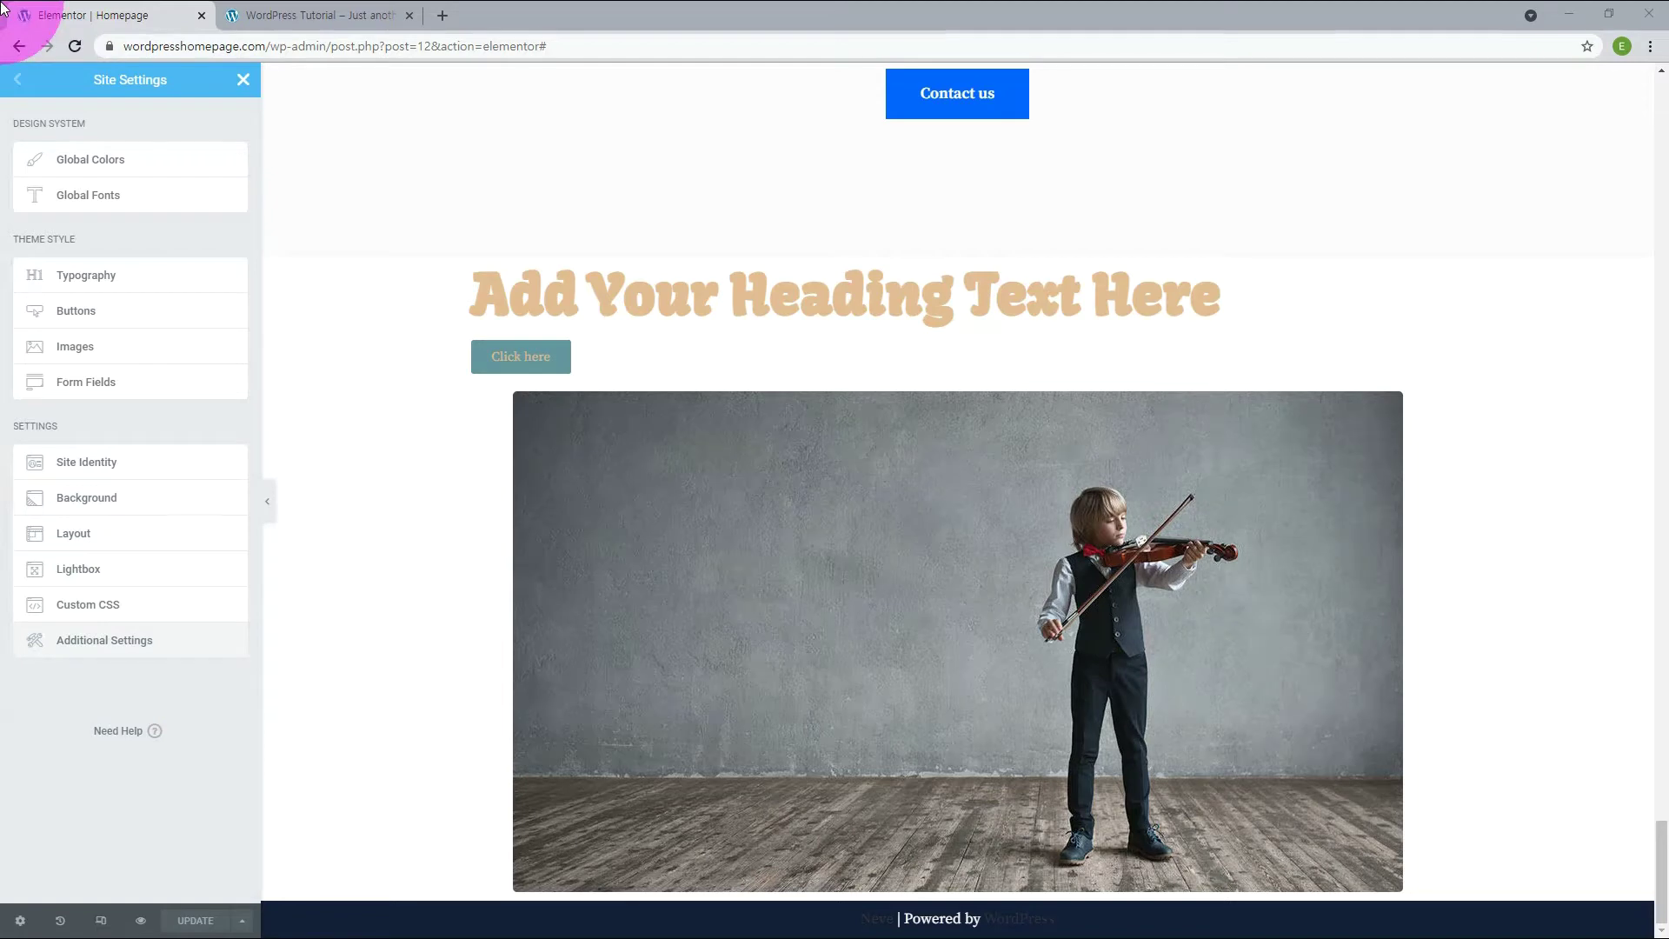
Step: Open Elementor's additional settings in WordPress, review the General, Advanced and Experiments options, and return to the Homepage editor
left_click(127, 637)
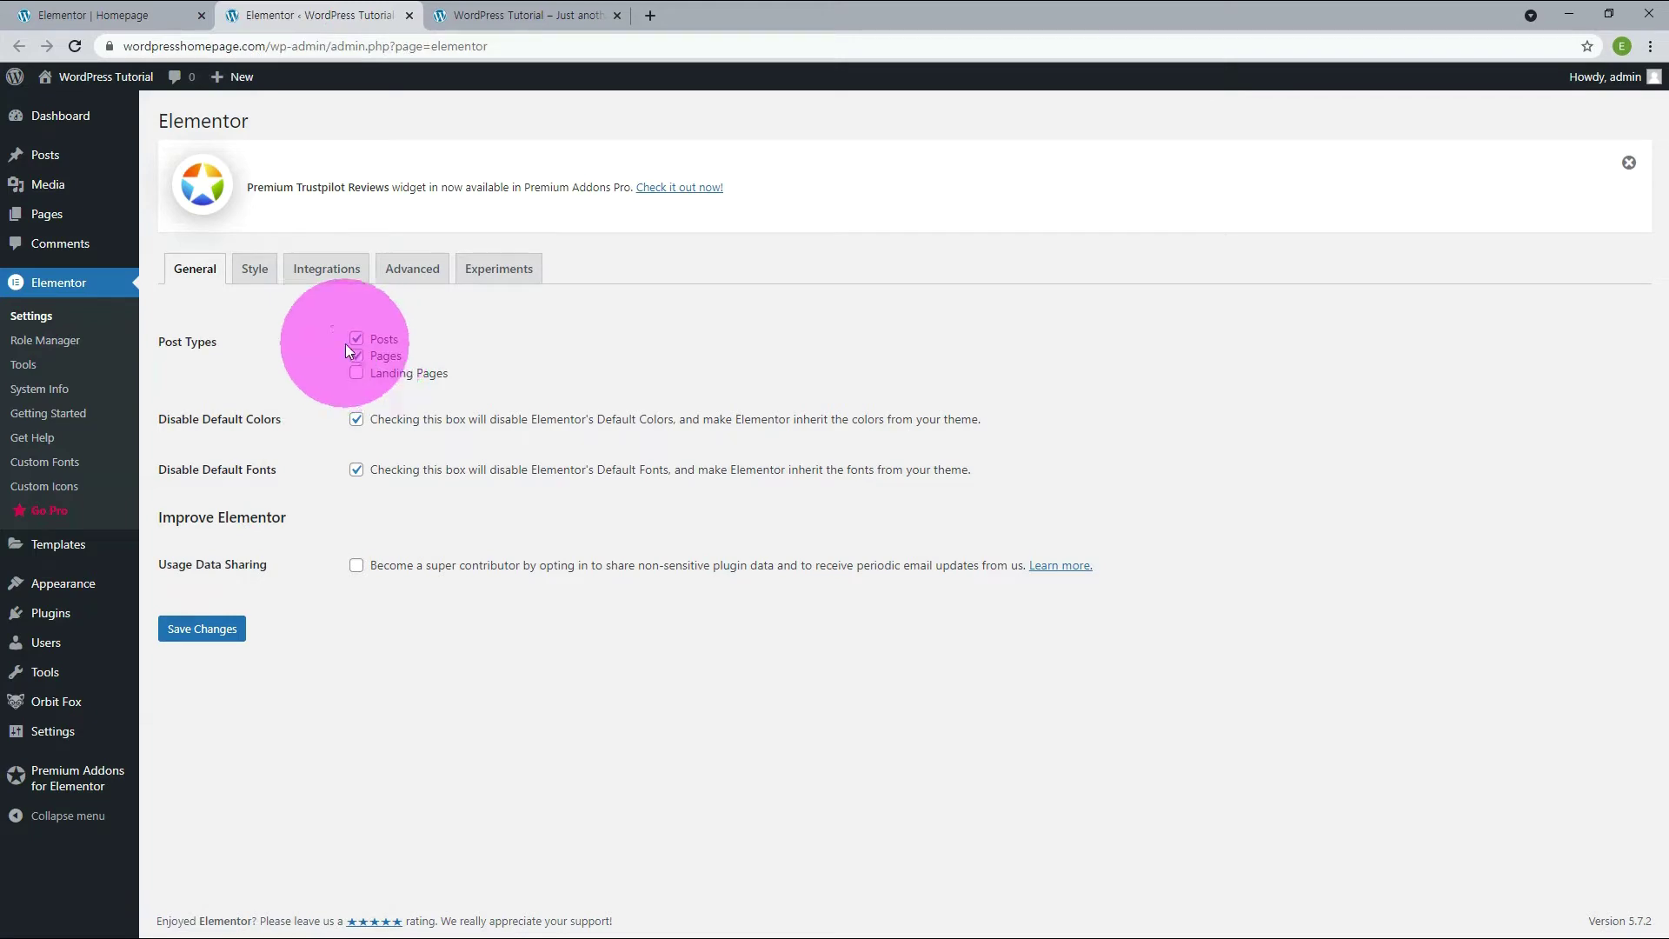
left_click(413, 269)
left_click(498, 269)
left_click(194, 269)
left_click(96, 16)
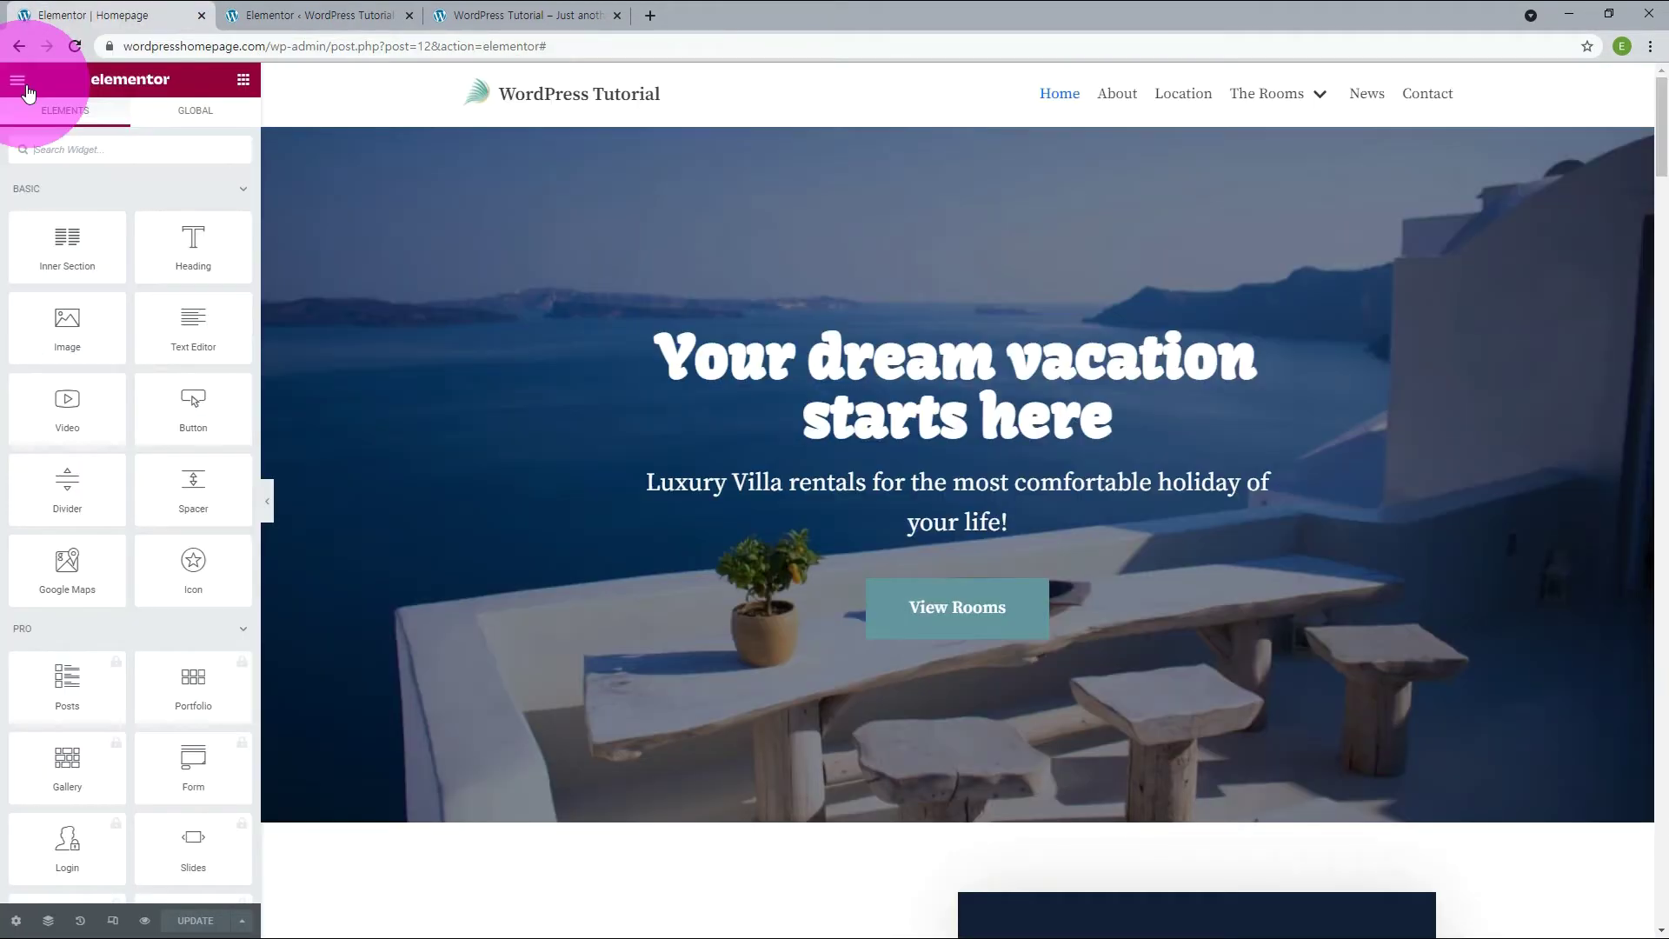